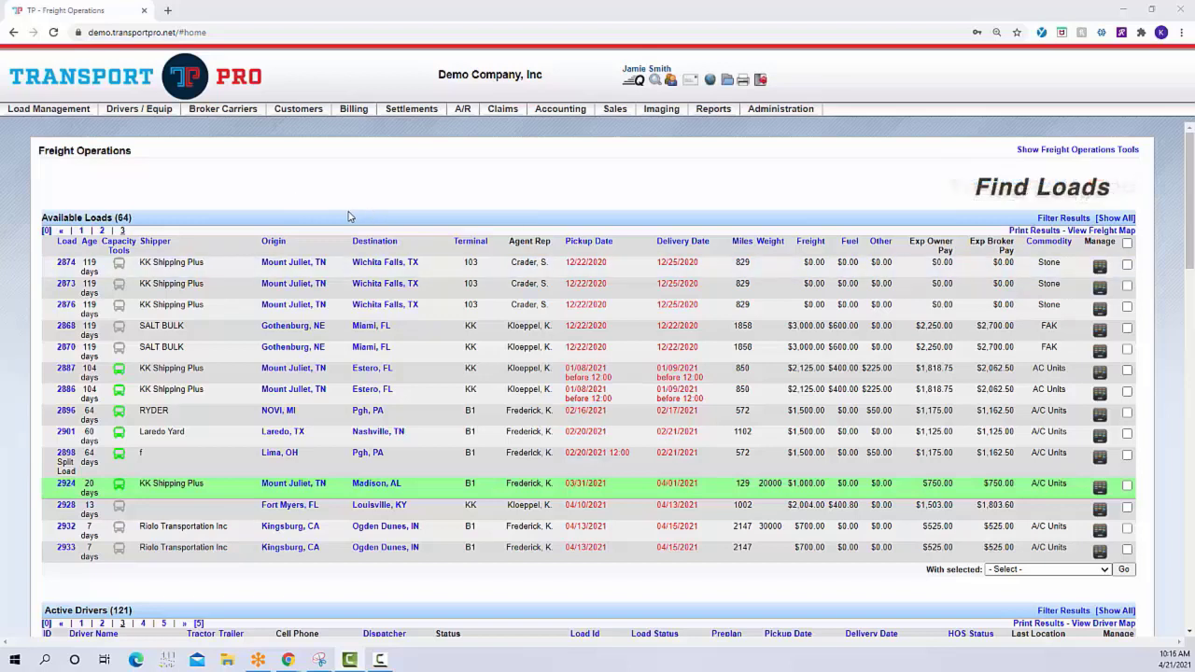
# Create a new preventative maintenance record and set its status to Active
pyautogui.moveTo(140, 110)
pyautogui.moveTo(149, 142)
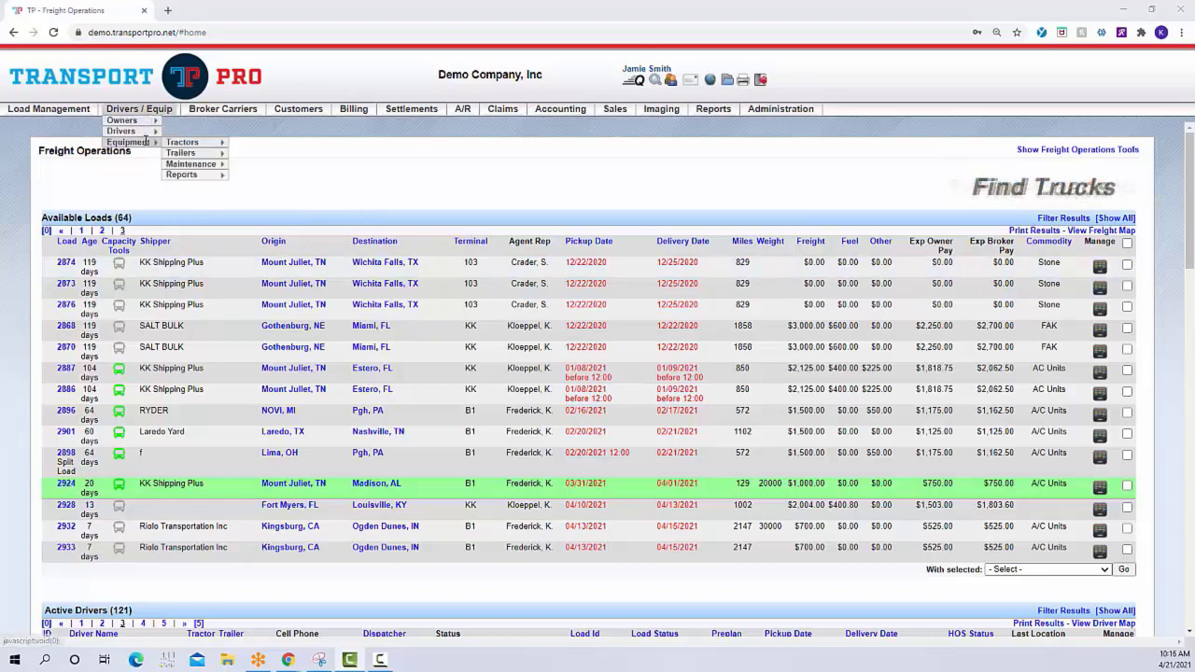
pyautogui.moveTo(220, 166)
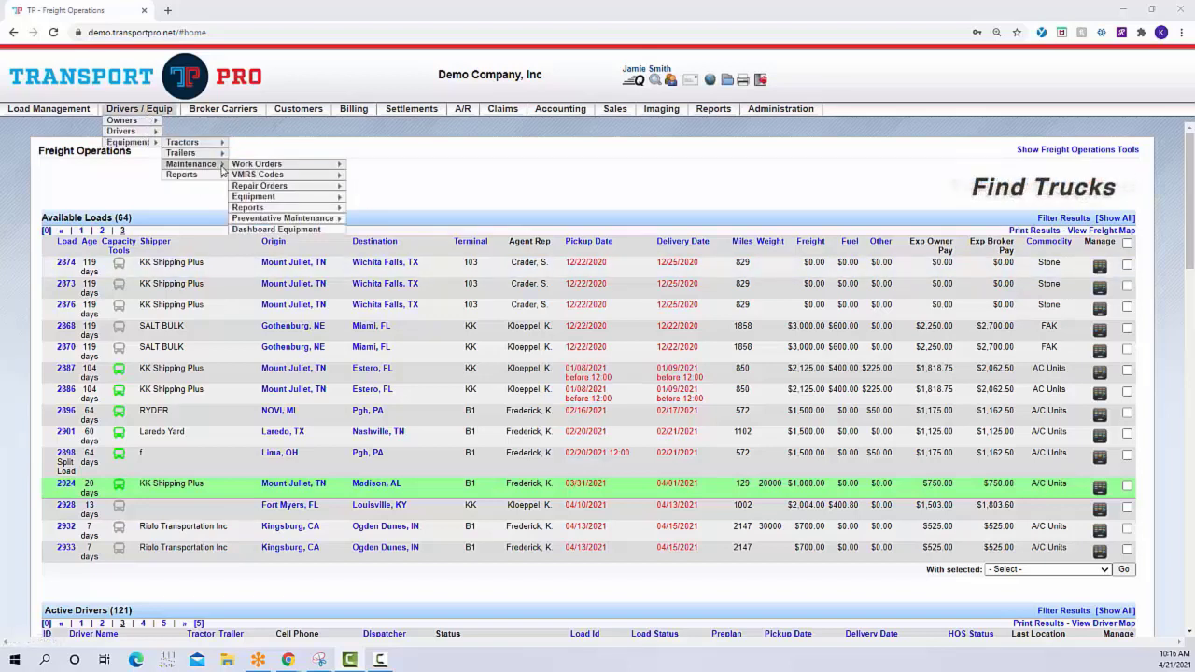
pyautogui.moveTo(304, 219)
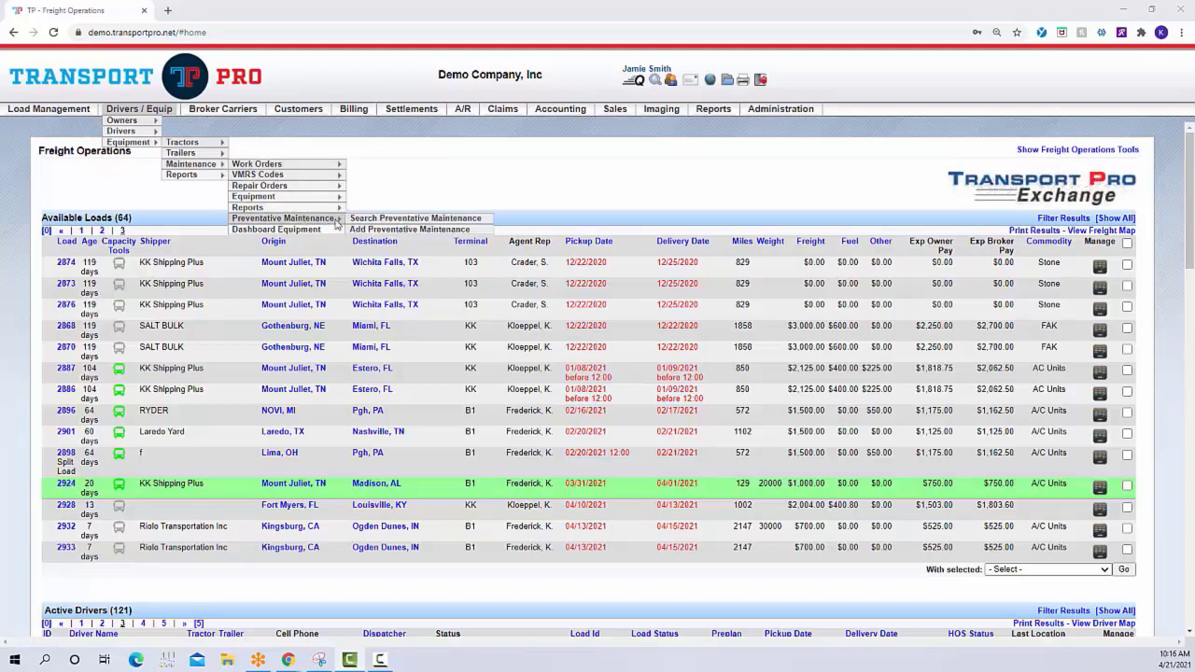
pyautogui.click(399, 230)
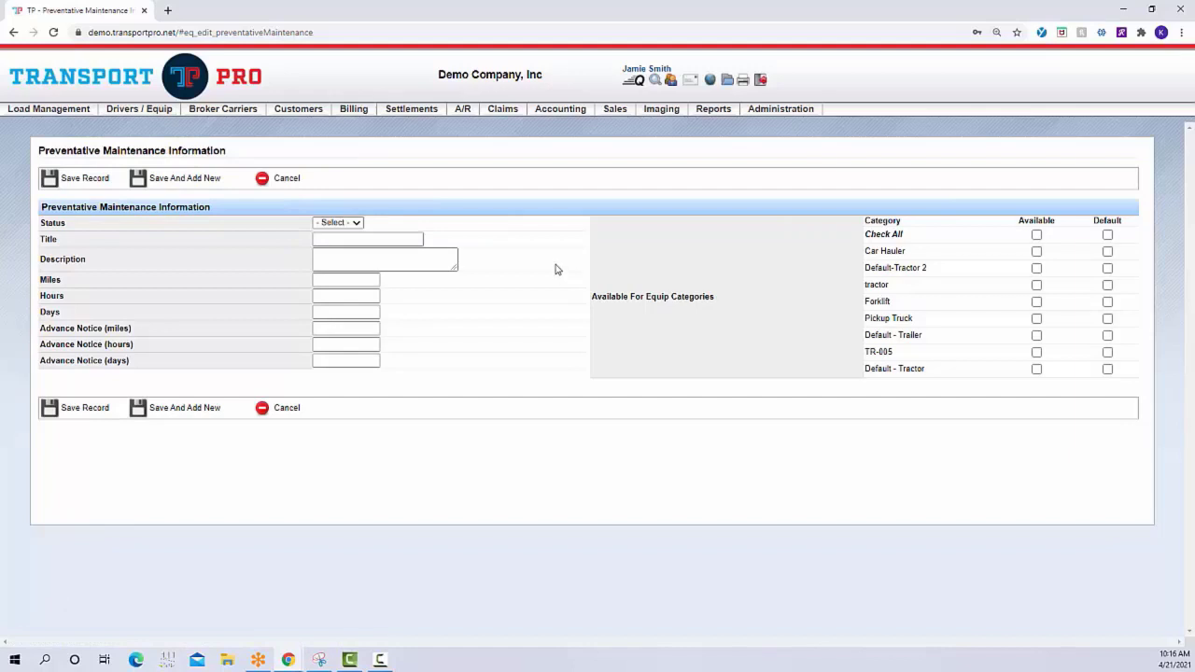
pyautogui.click(361, 222)
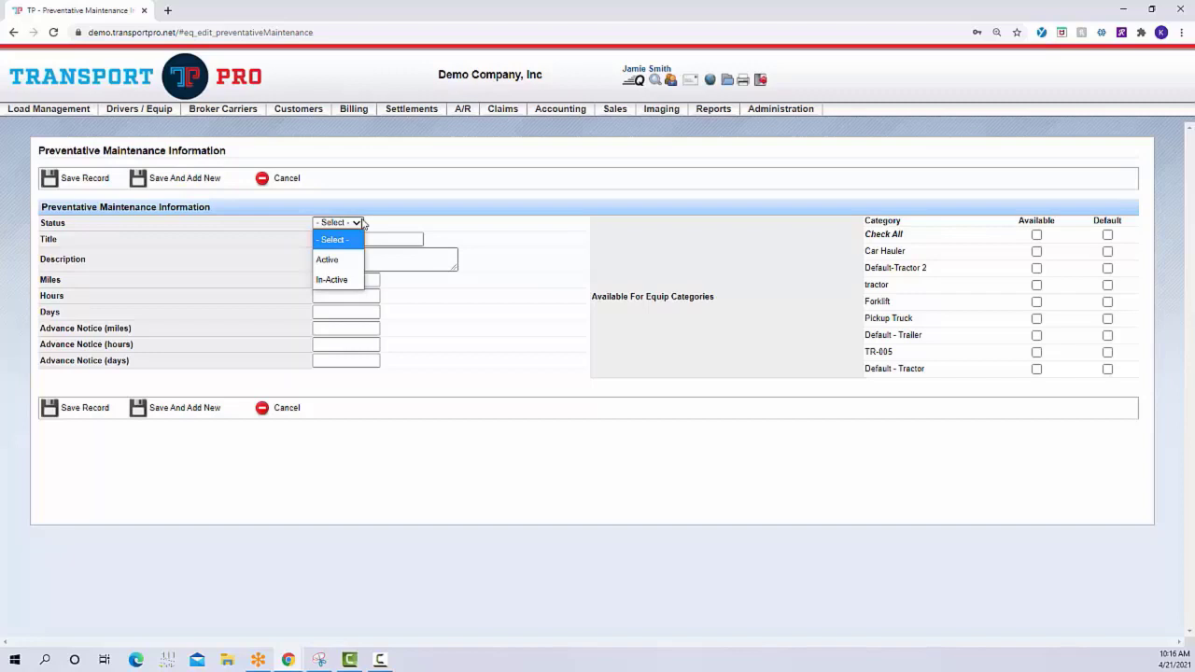
pyautogui.click(344, 264)
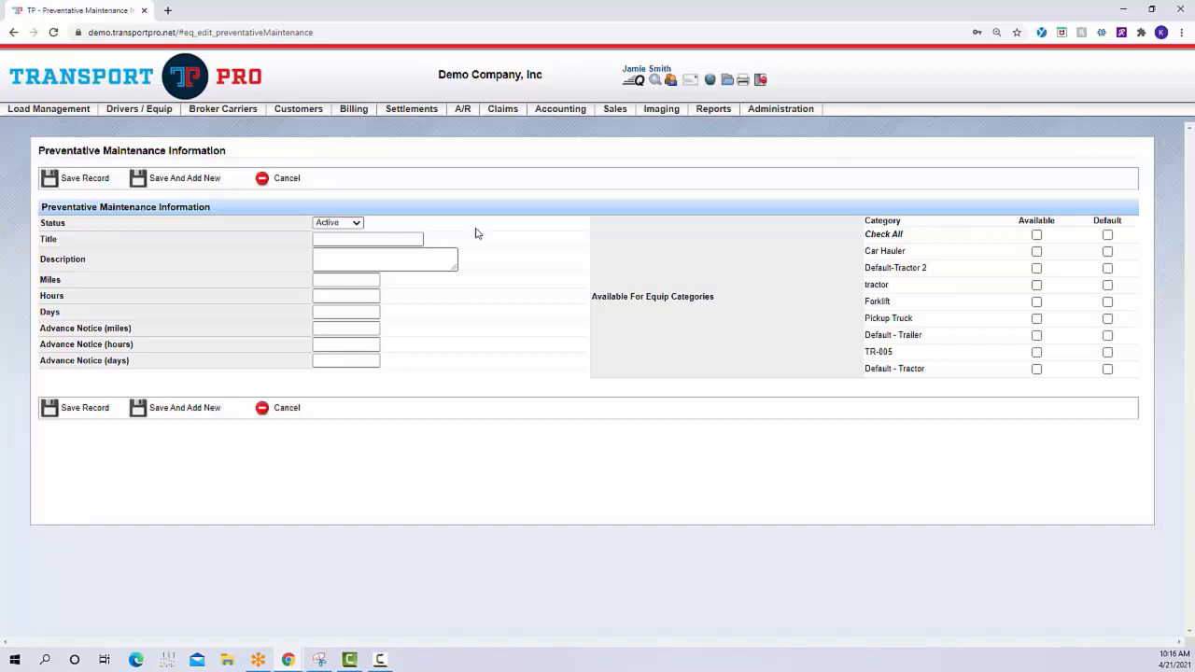
# Enter "Oil Change" as both the title and the description of the preventative maintenance record
pyautogui.click(421, 241)
pyautogui.write('Oil Change')
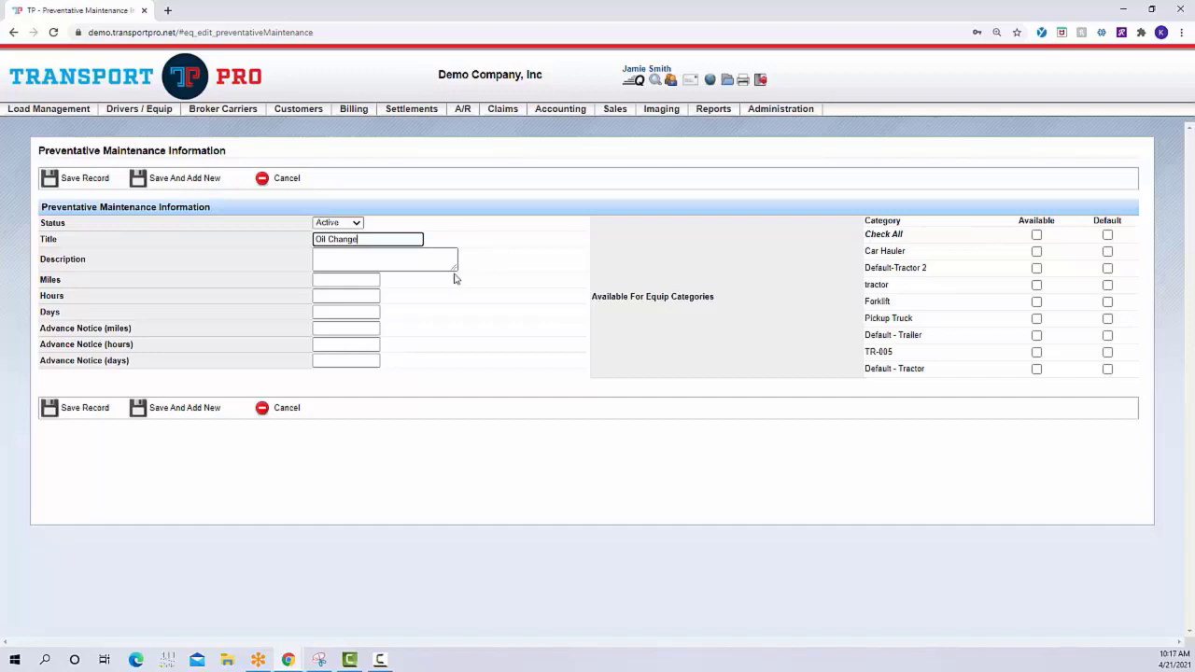
pyautogui.click(429, 258)
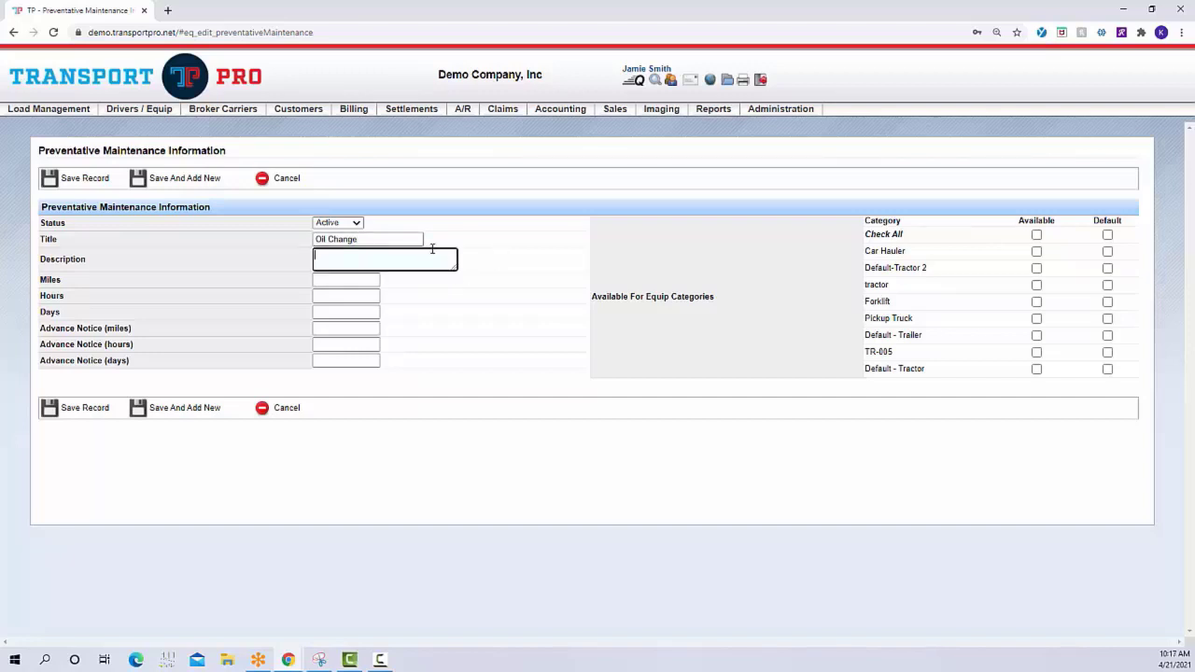
pyautogui.write('Oil Change')
# Set the maintenance interval to 10000 miles and the advance notice to 8000 miles
pyautogui.click(353, 283)
pyautogui.click(354, 283)
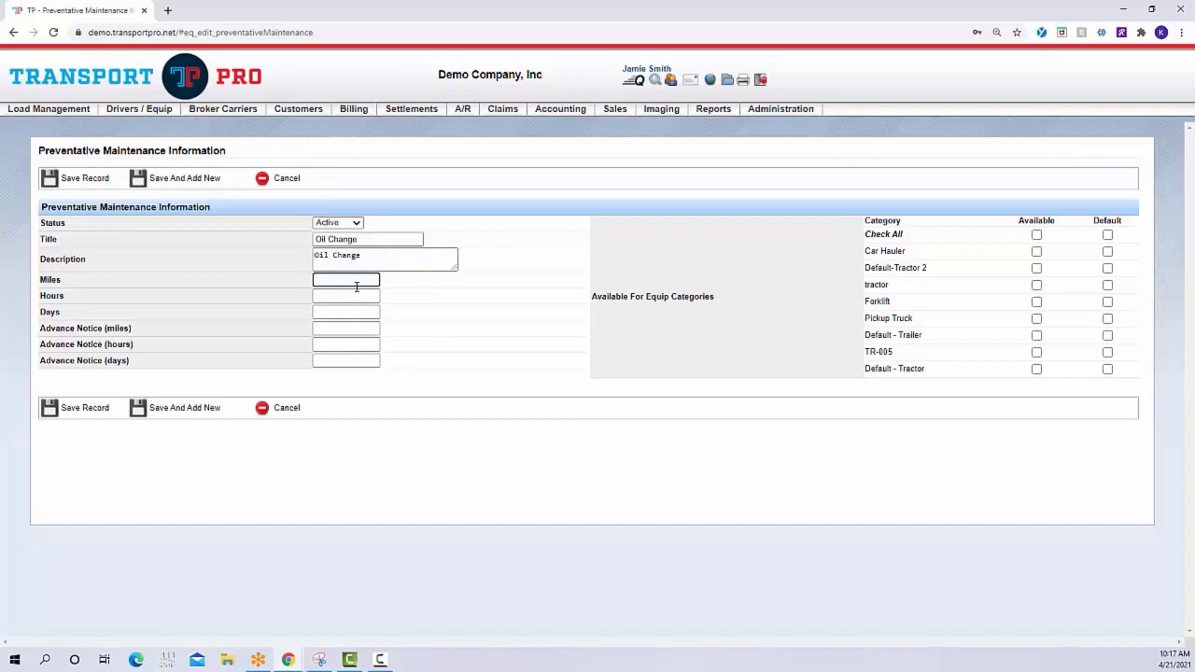
pyautogui.write('10000')
pyautogui.click(337, 328)
pyautogui.click(342, 329)
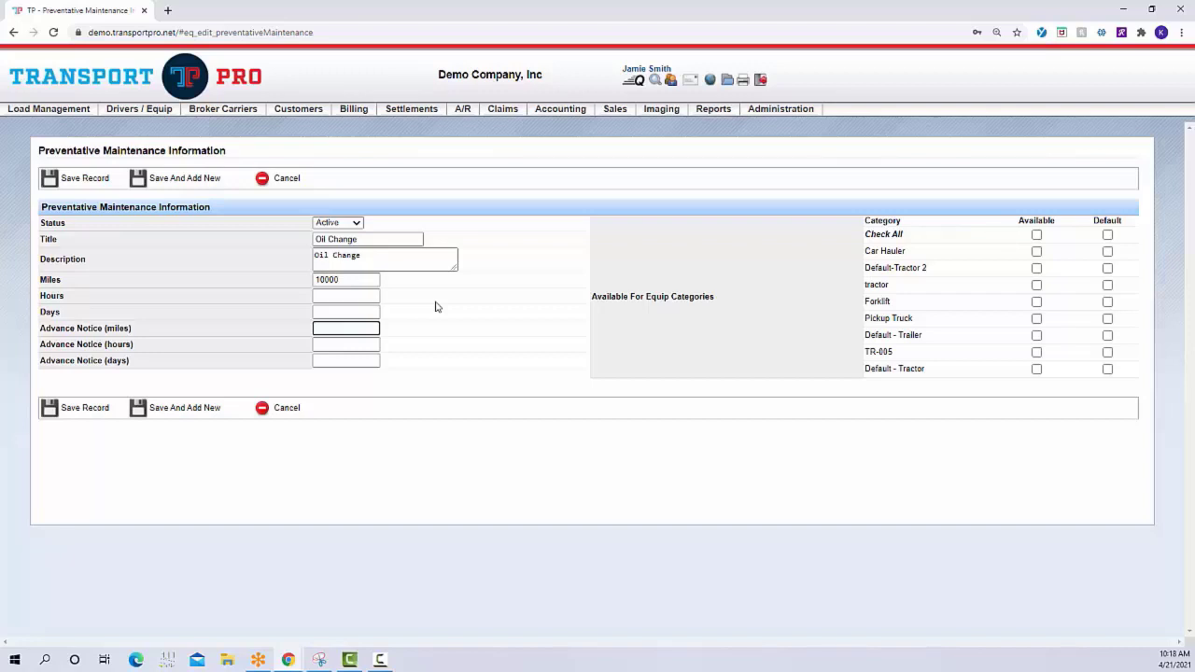
pyautogui.write('0000')
# Make the oil change record both available and default for the Default - Tractor equipment category
pyautogui.click(594, 306)
pyautogui.moveTo(594, 296); pyautogui.dragTo(750, 300)
pyautogui.click(749, 300)
pyautogui.moveTo(871, 334); pyautogui.dragTo(931, 342)
pyautogui.click(870, 370)
pyautogui.moveTo(869, 370); pyautogui.dragTo(924, 371)
pyautogui.click(959, 377)
pyautogui.click(1108, 370)
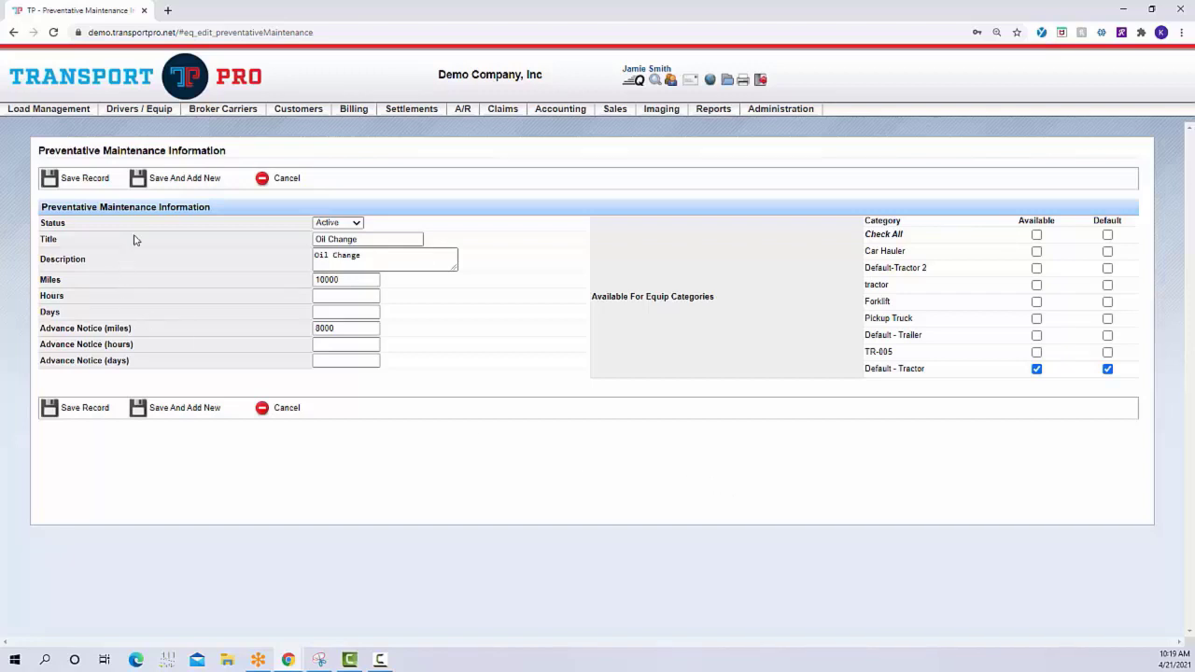
pyautogui.moveTo(152, 112)
pyautogui.moveTo(149, 143)
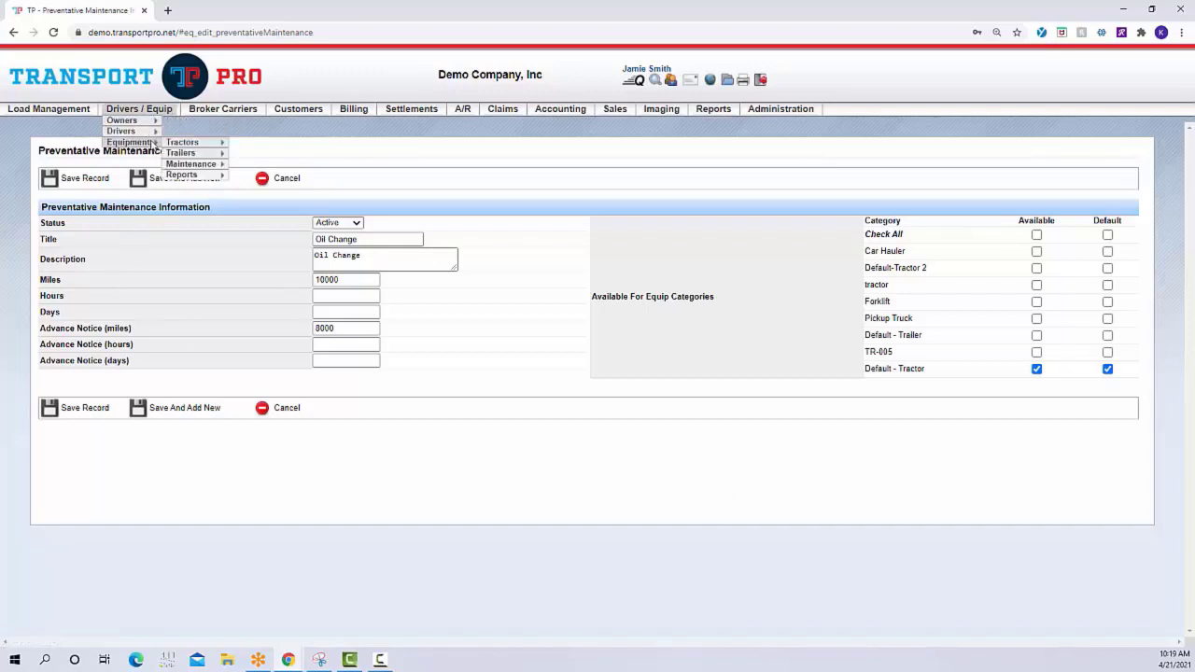
pyautogui.moveTo(210, 164)
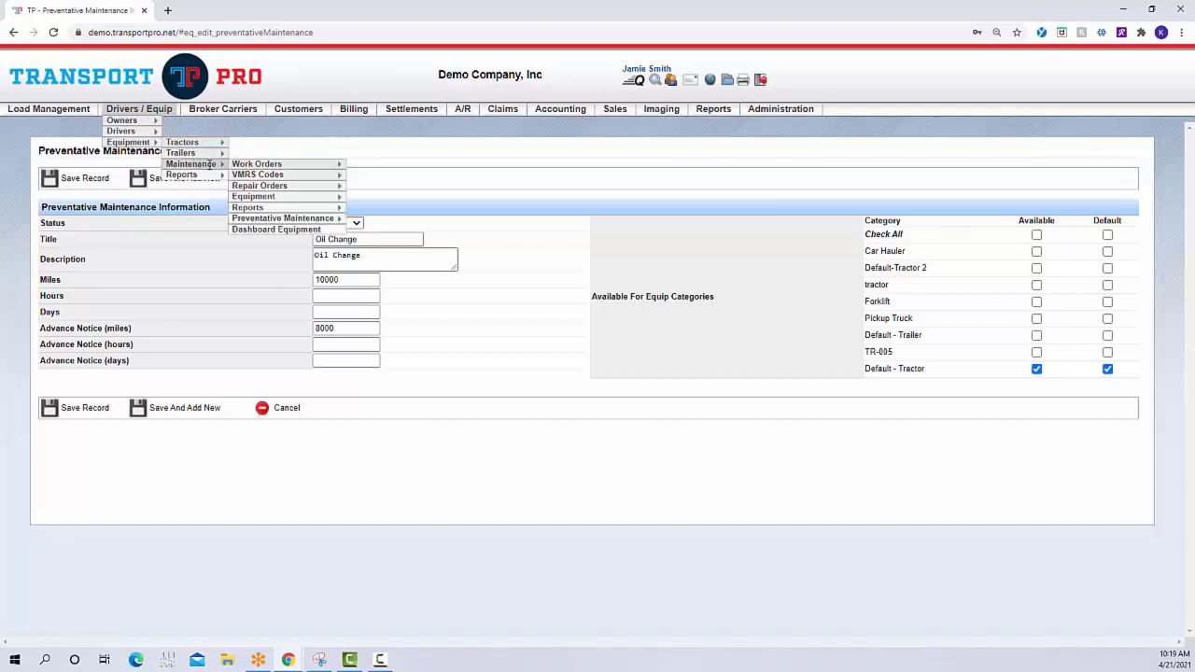
pyautogui.moveTo(305, 200)
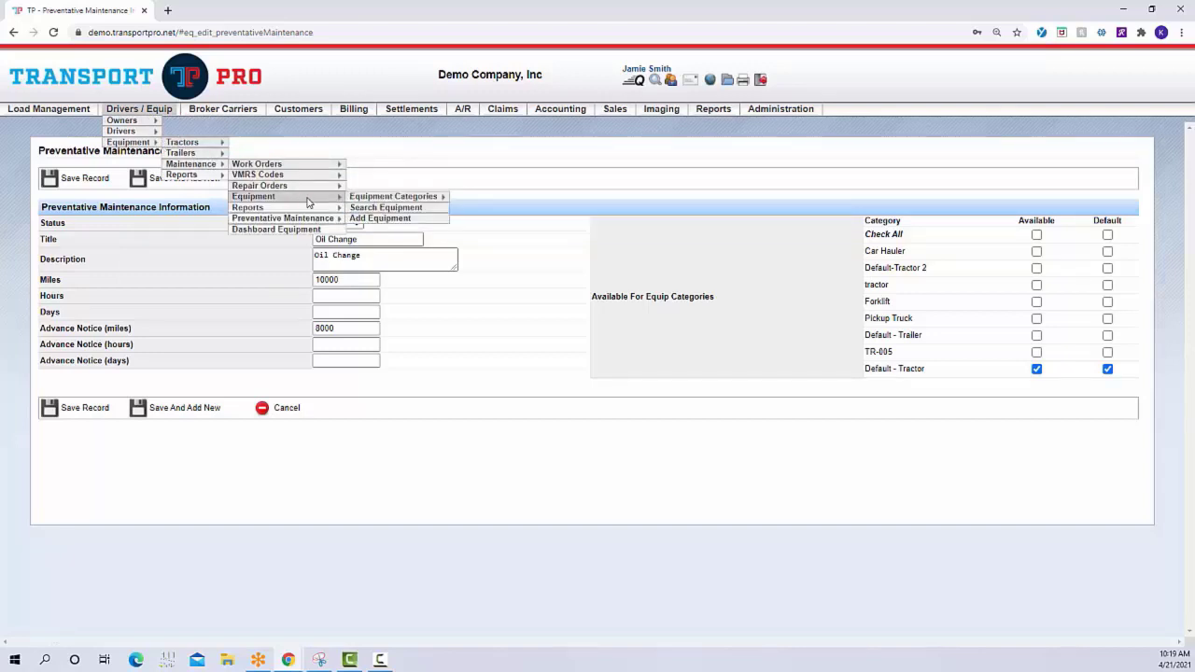
pyautogui.moveTo(369, 197)
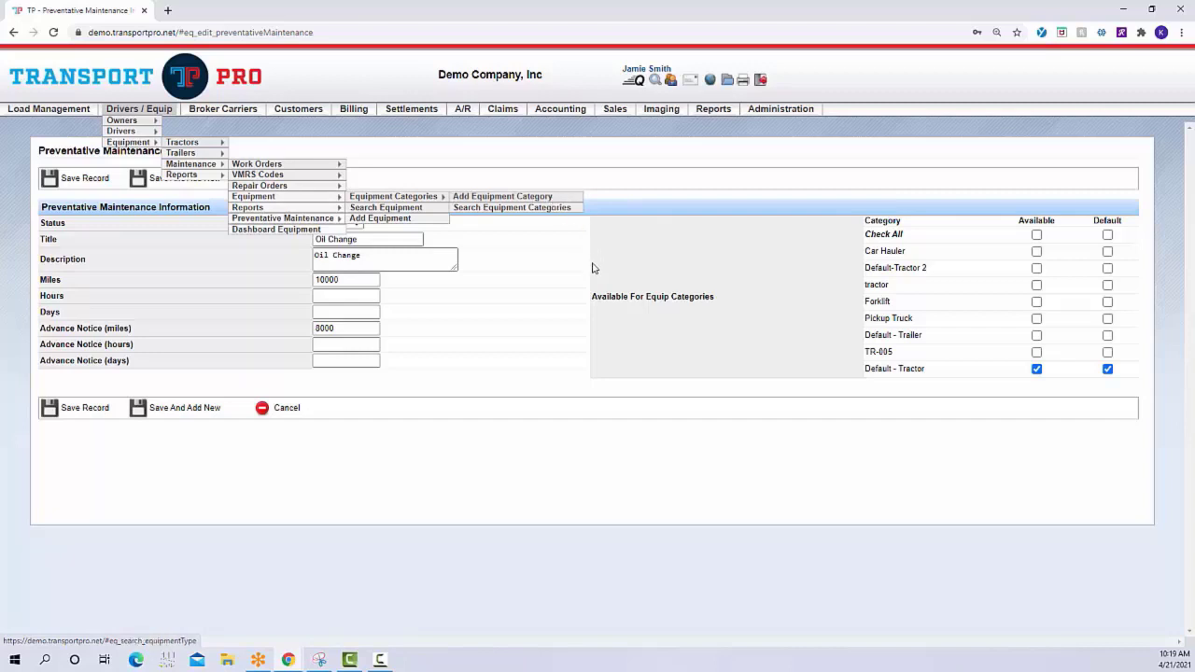
pyautogui.doubleClick(597, 297)
pyautogui.moveTo(638, 297); pyautogui.dragTo(734, 295)
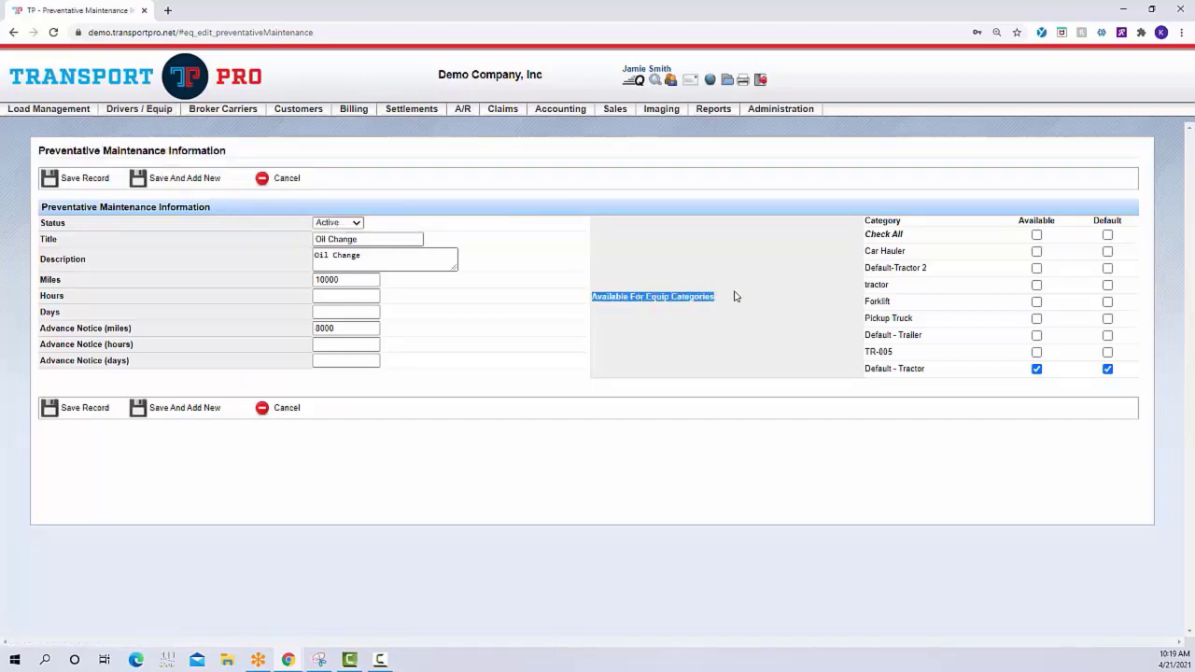
pyautogui.click(734, 295)
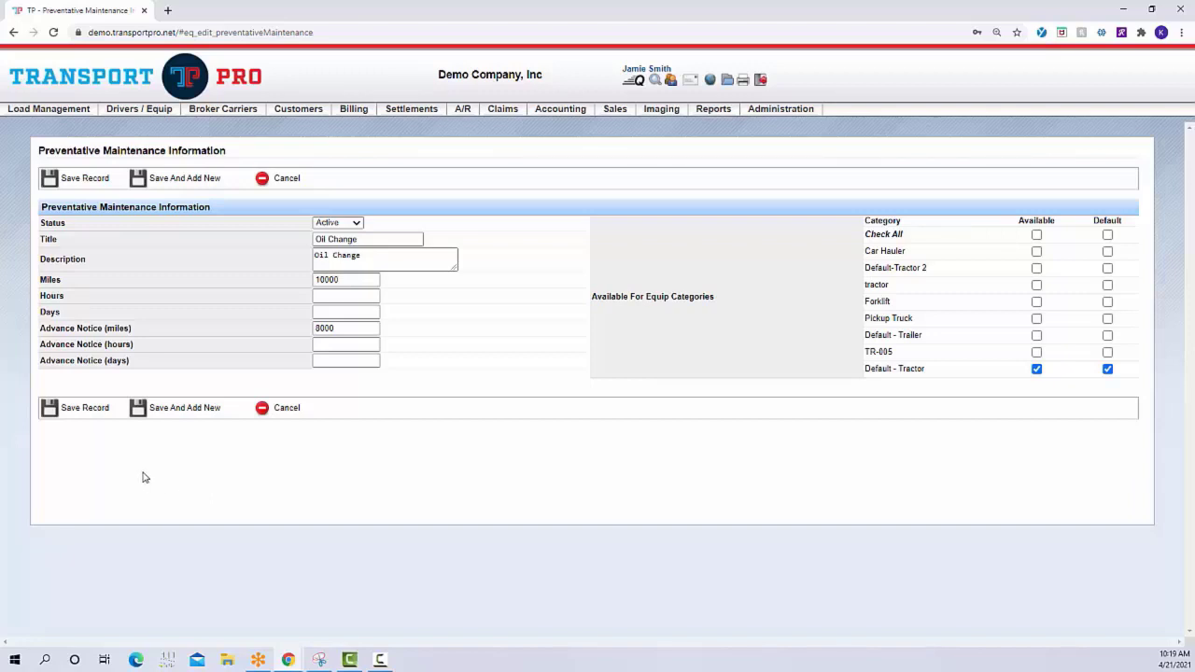
pyautogui.click(88, 420)
# Search all maintenance equipment without filters and open the summary of equipment ID 3, tractor 485
pyautogui.moveTo(138, 109)
pyautogui.moveTo(145, 132)
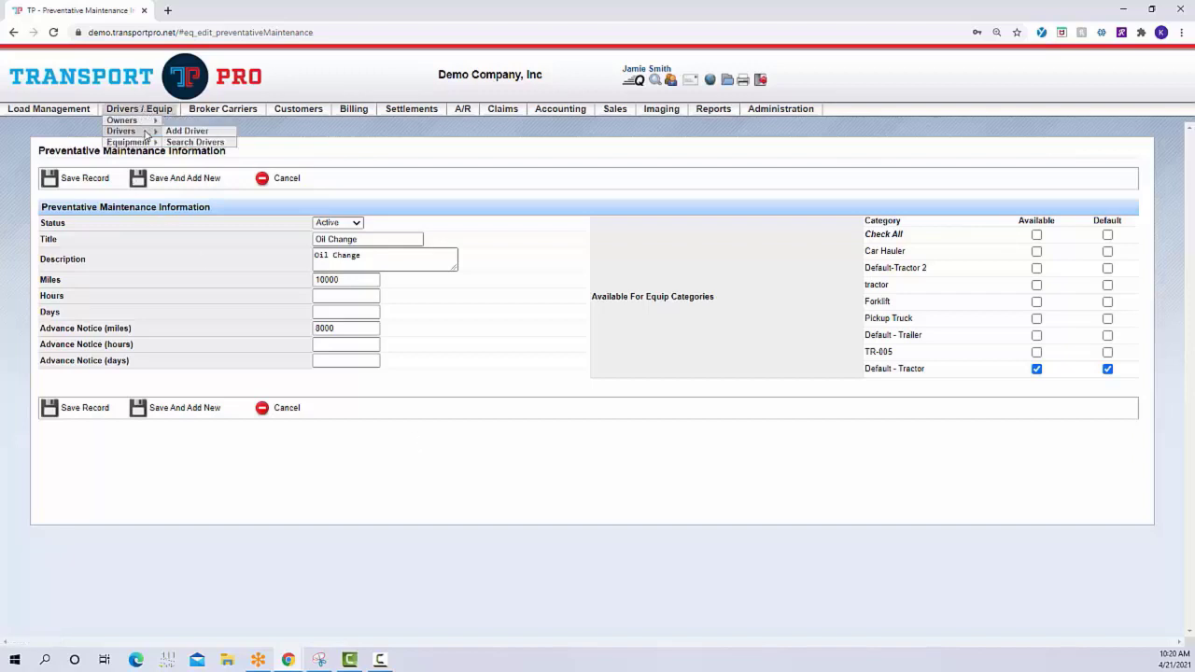
pyautogui.moveTo(182, 152)
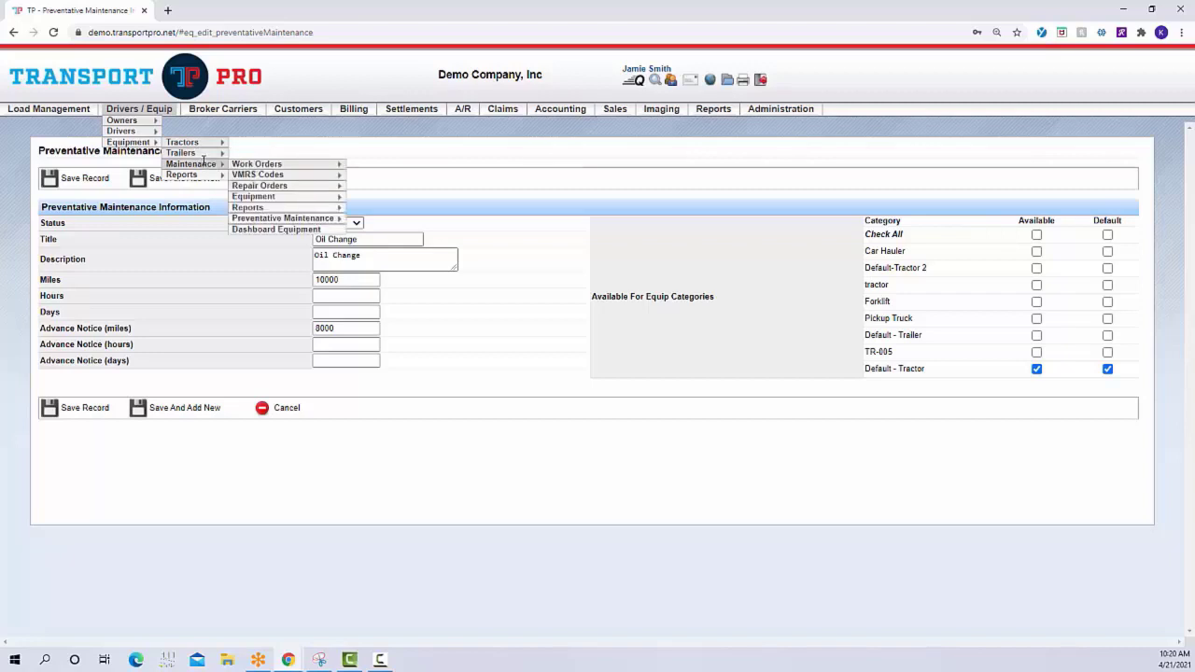
pyautogui.moveTo(240, 169)
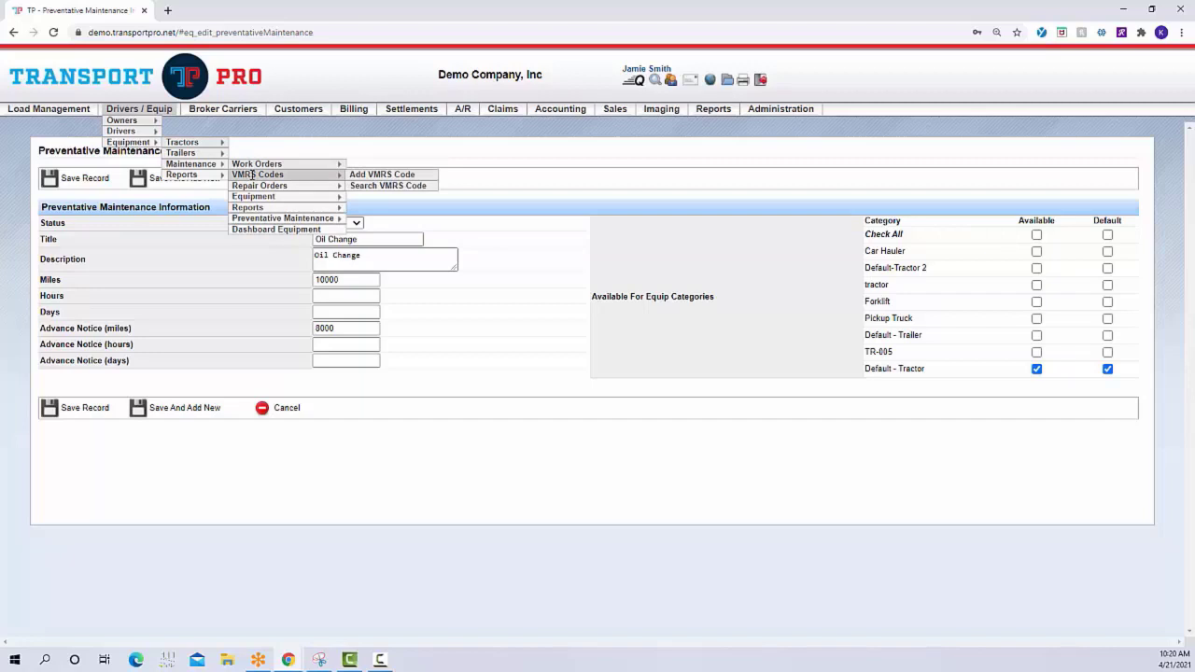
pyautogui.moveTo(300, 199)
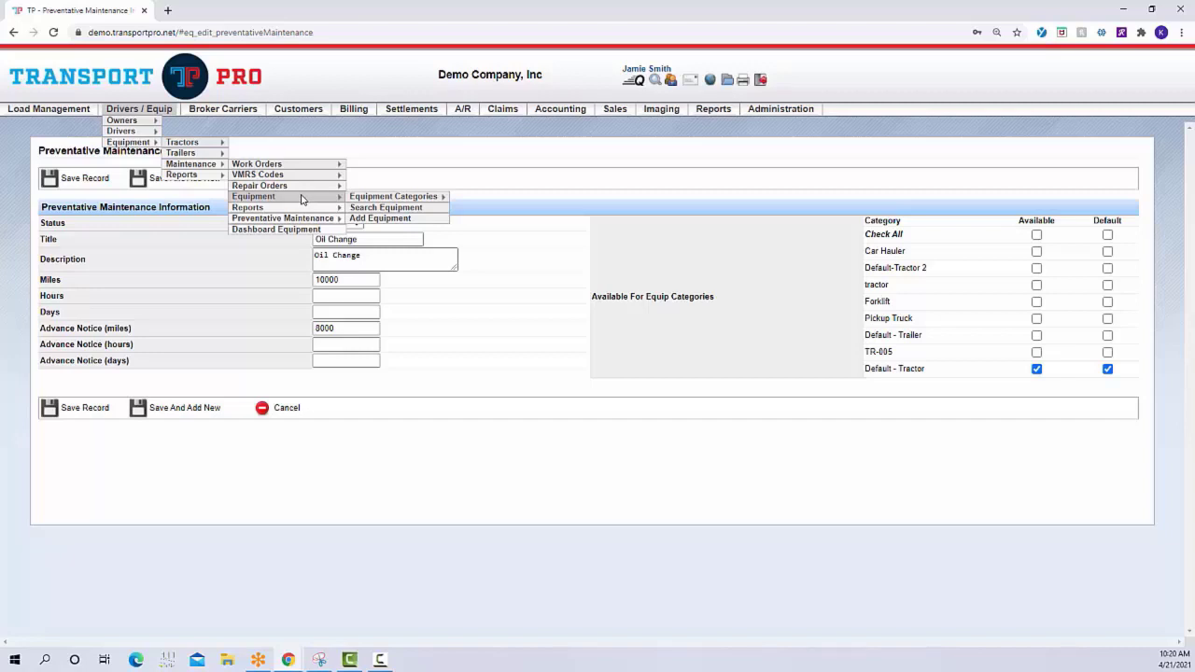
pyautogui.click(373, 210)
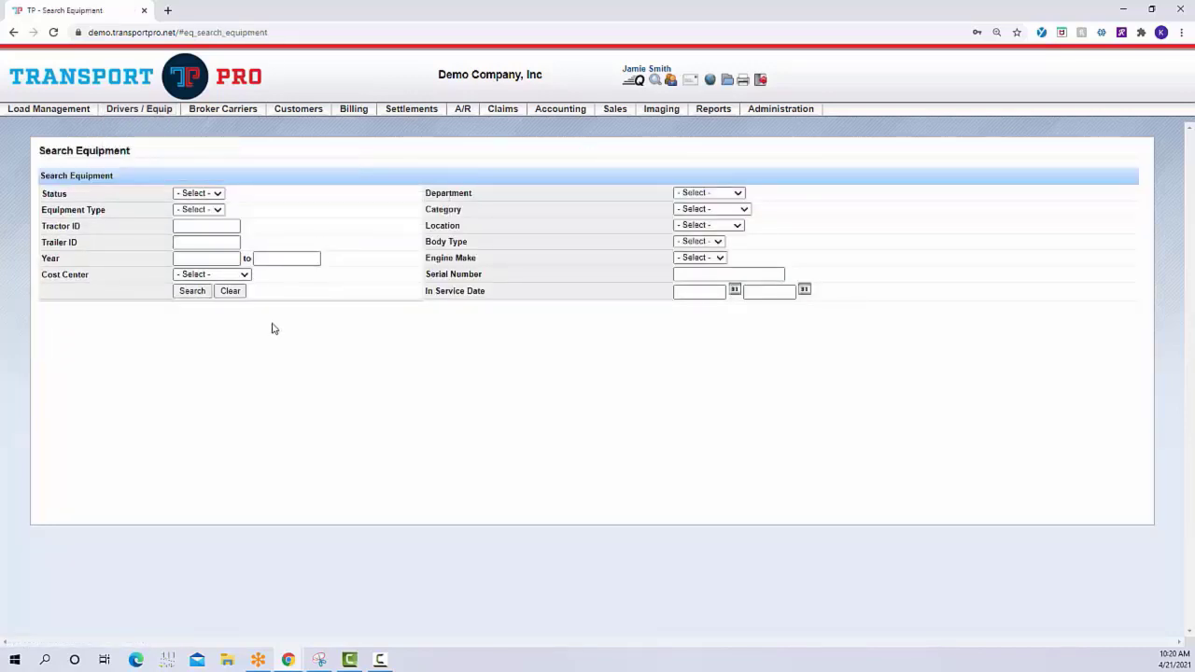
pyautogui.click(192, 294)
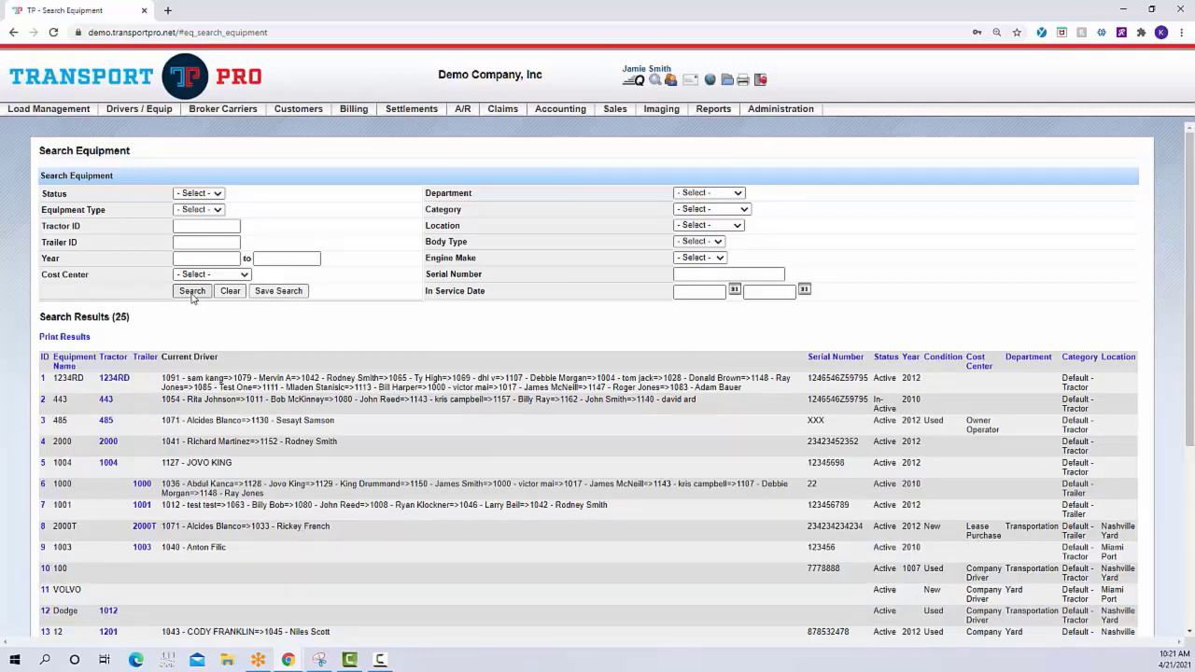
pyautogui.click(43, 427)
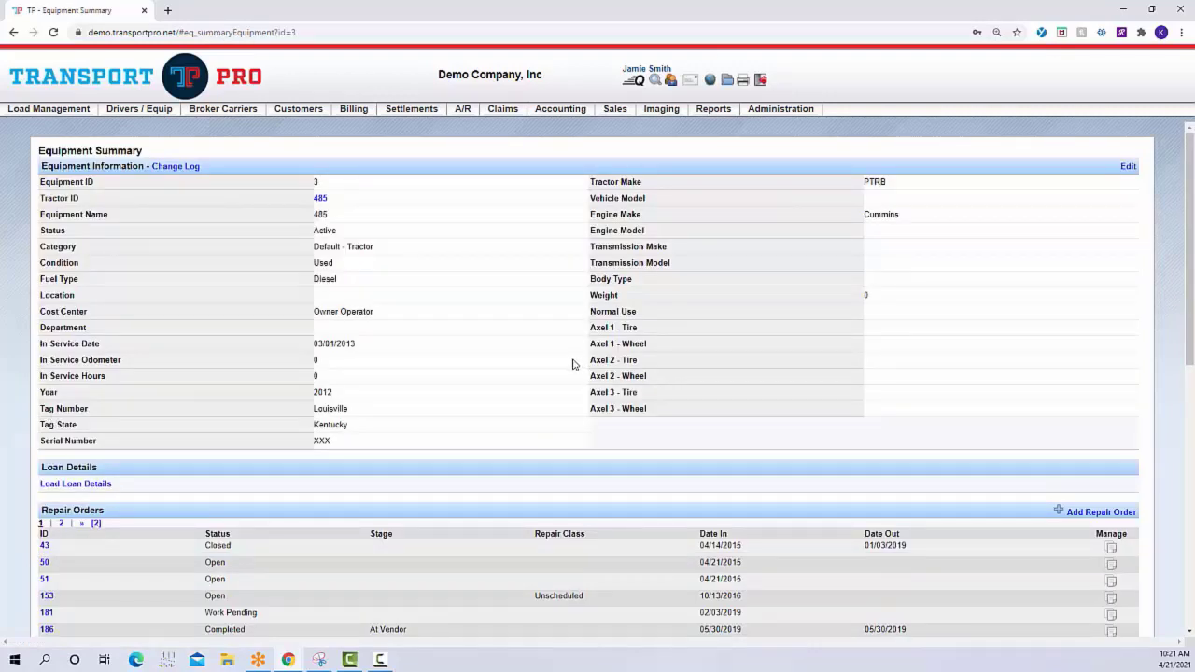
# Start a new entry in the tractor's Preventative Maintenance Schedule with the status Active
pyautogui.scroll(-7, 574, 364)
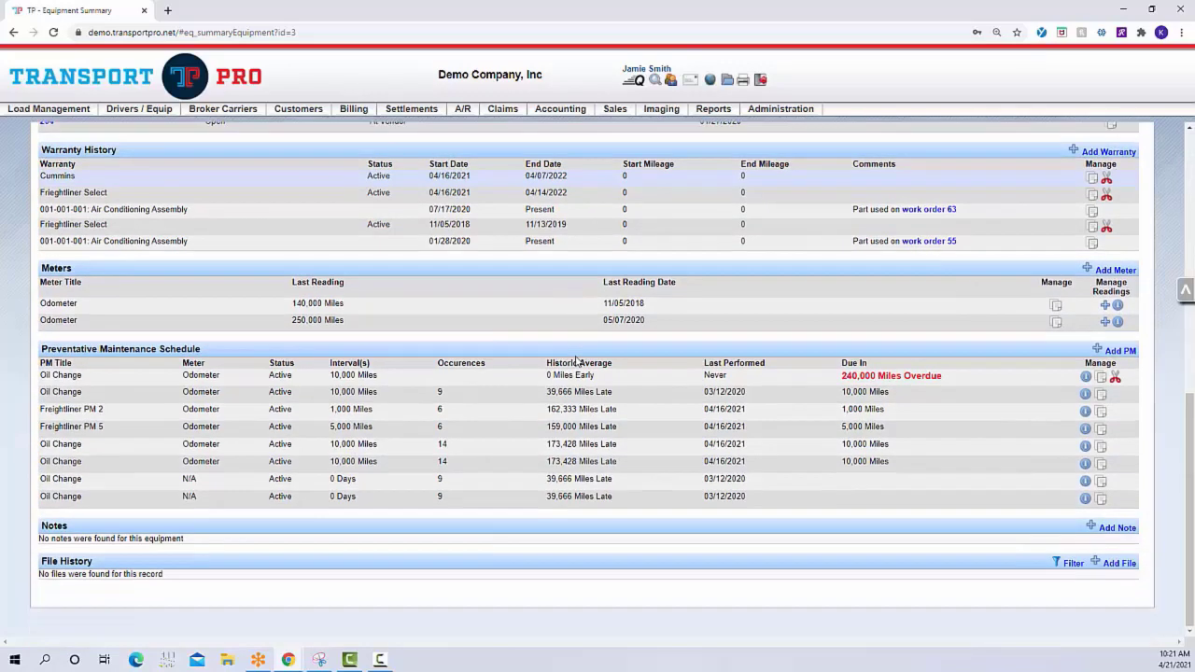
pyautogui.moveTo(41, 348); pyautogui.dragTo(231, 359)
pyautogui.click(232, 358)
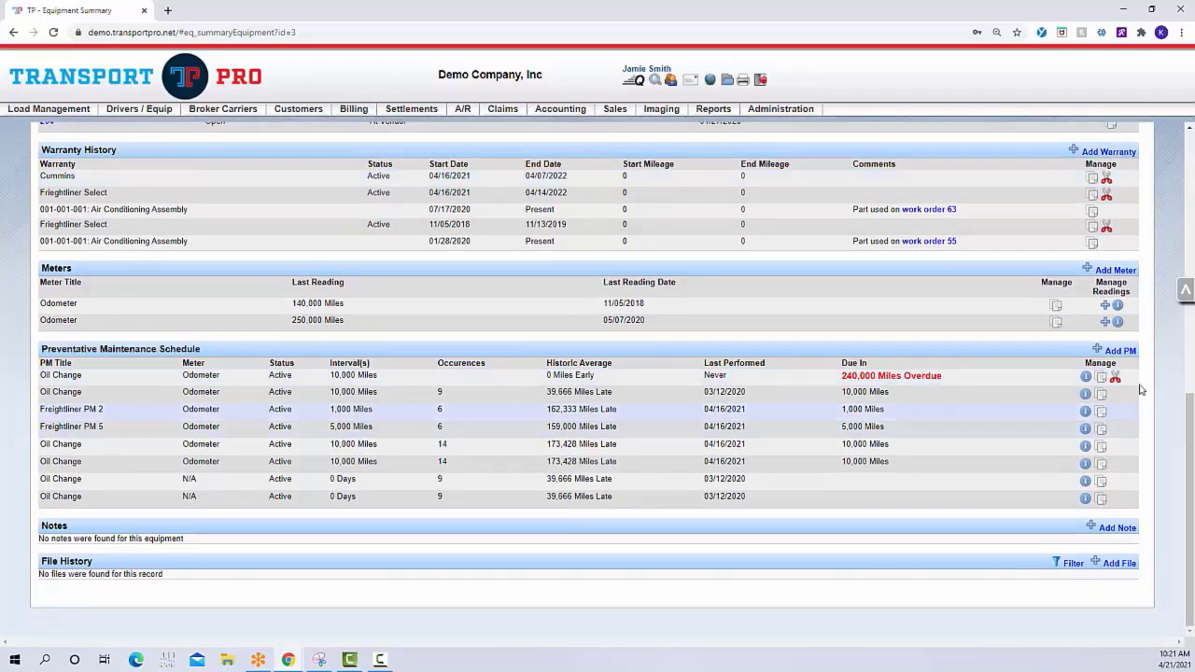
pyautogui.click(1130, 357)
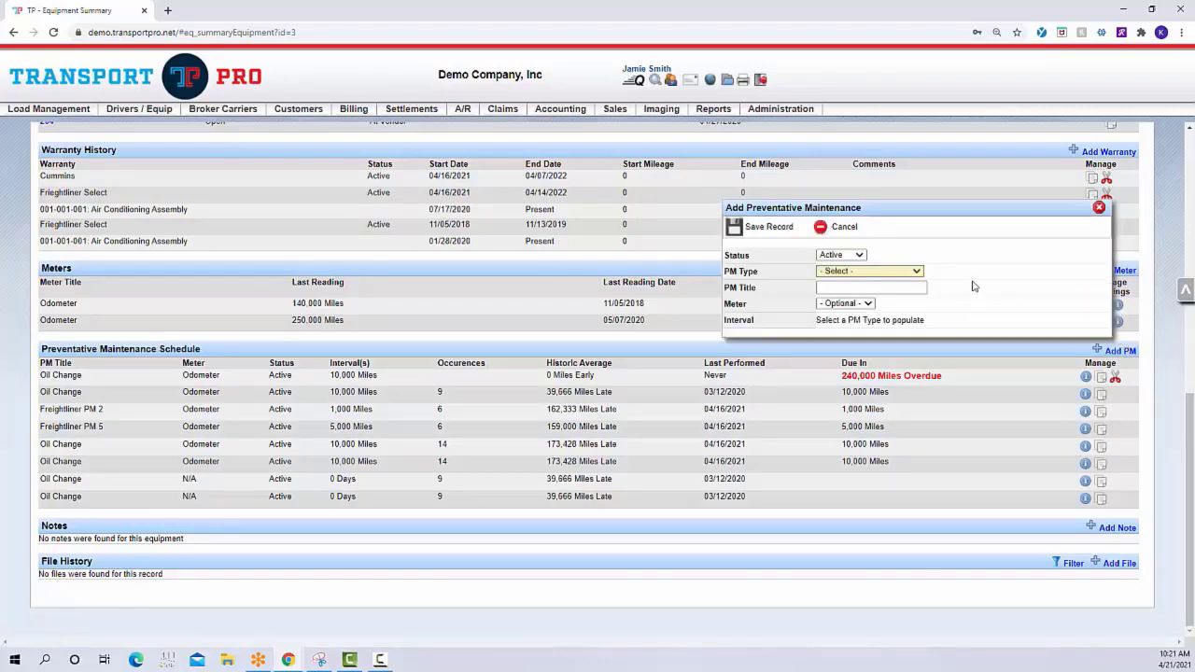
pyautogui.click(865, 257)
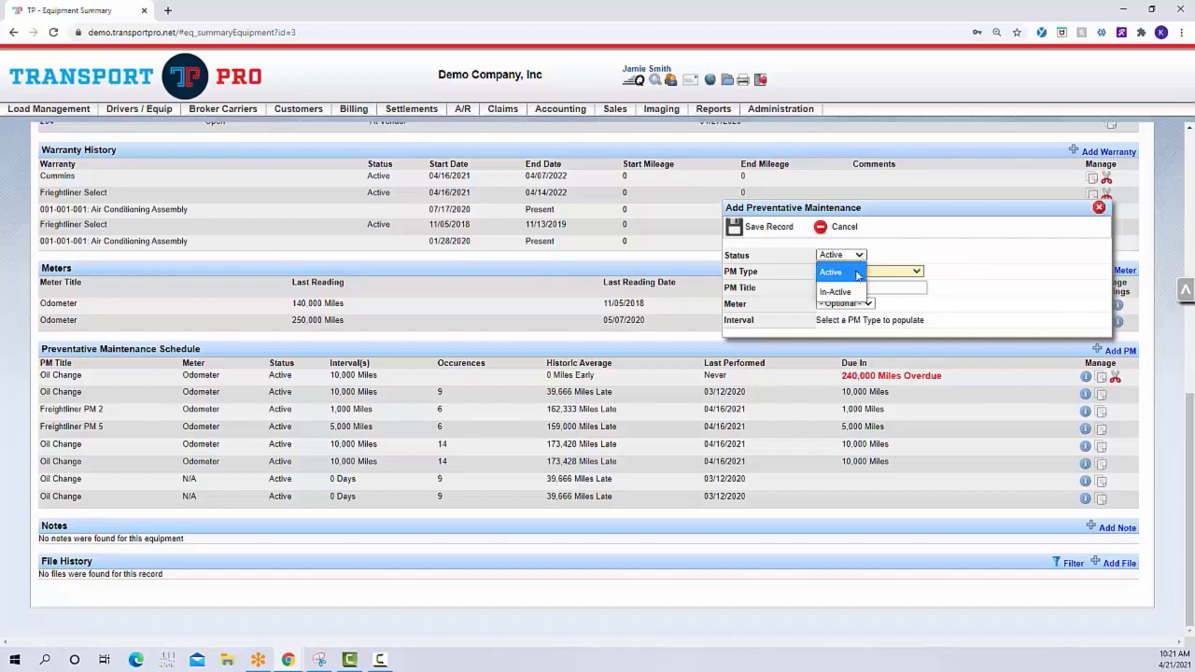
pyautogui.click(857, 272)
pyautogui.click(859, 272)
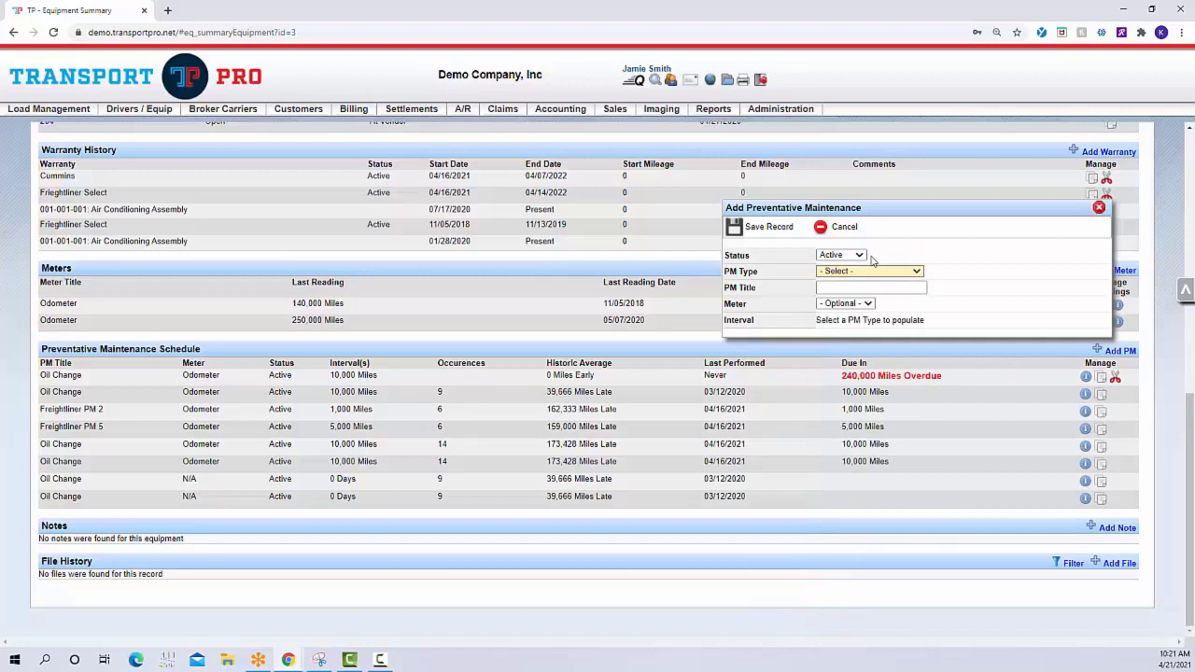
# Choose an Oil Change PM type with the 10,000 / 8,000 mile interval and assign the first Odometer meter
pyautogui.click(918, 272)
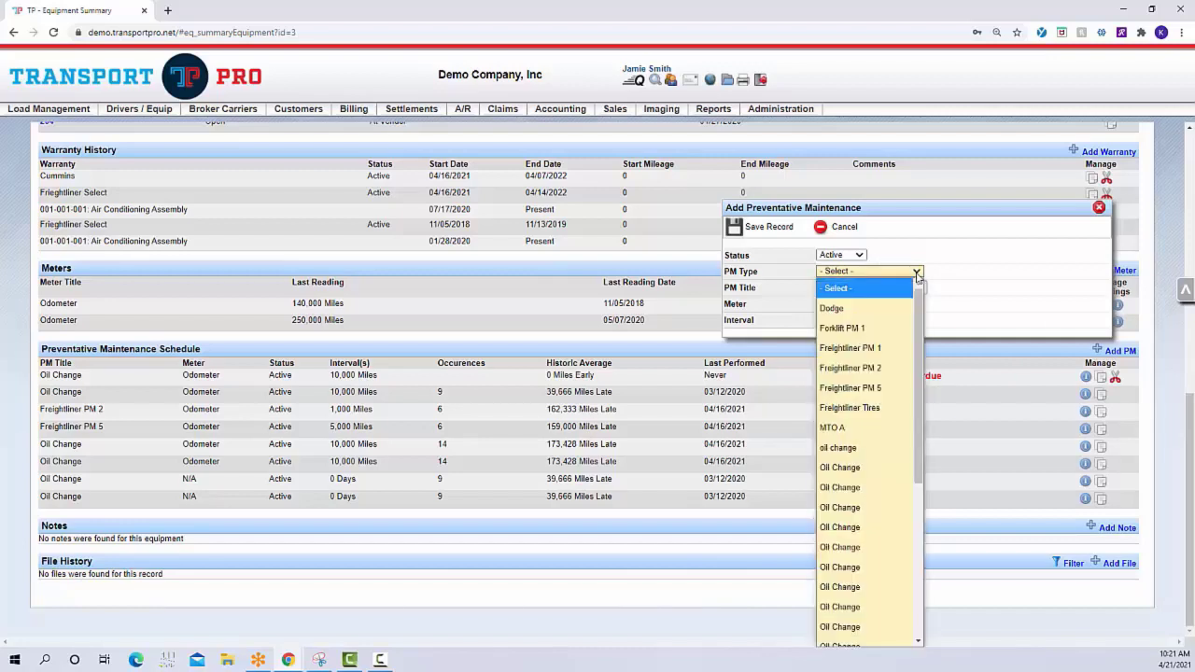
pyautogui.click(857, 508)
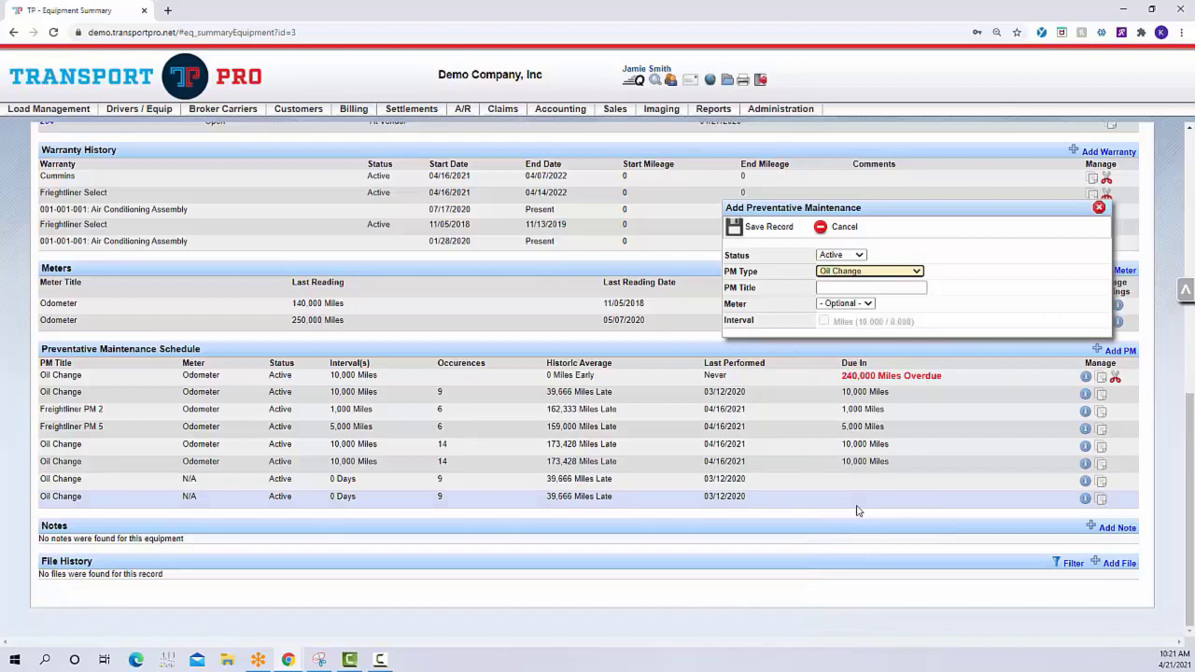
pyautogui.click(874, 307)
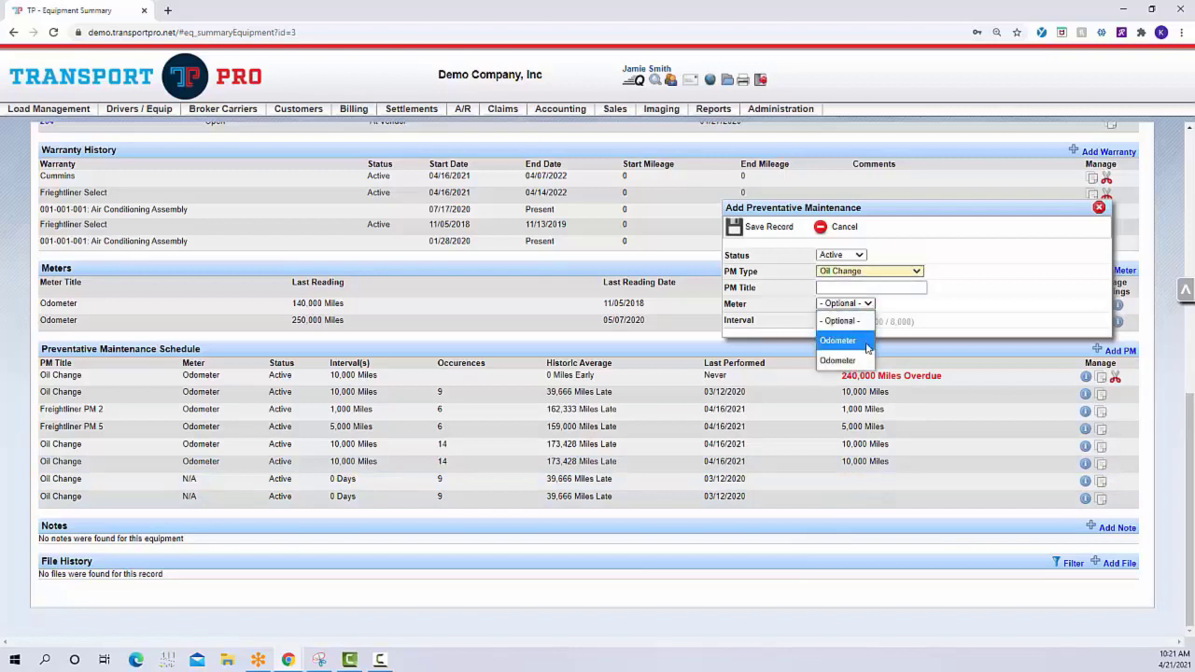
pyautogui.click(865, 338)
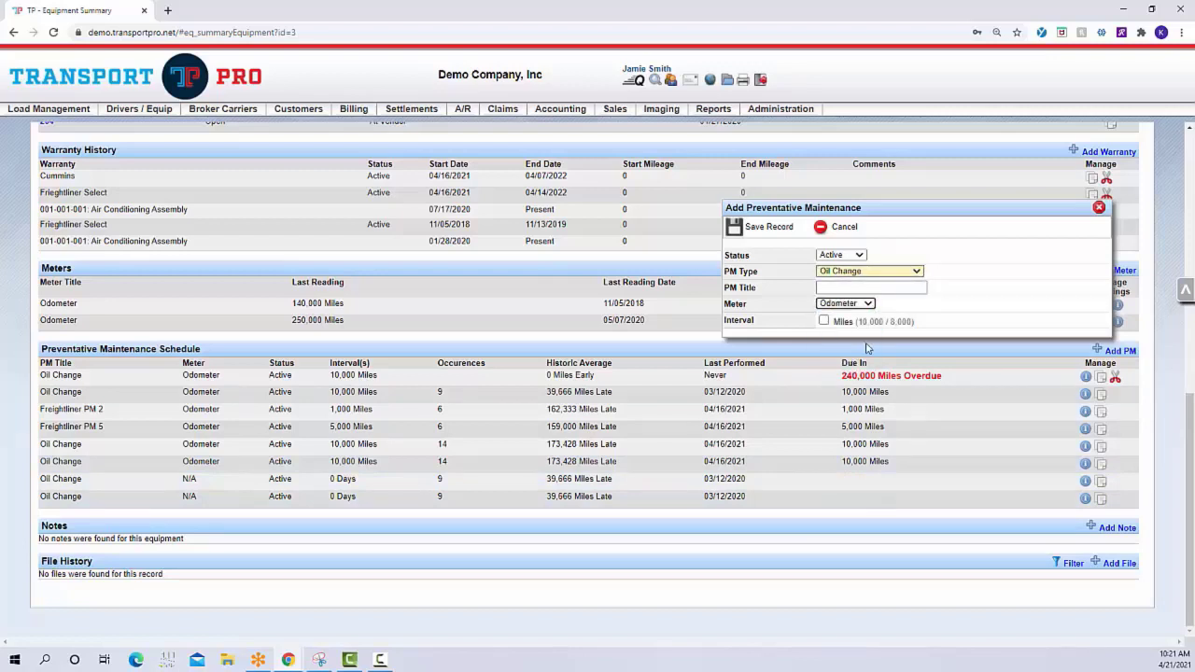
# Enable the Miles (10,000 / 8,000) interval, save the maintenance entry and close its form
pyautogui.click(824, 323)
pyautogui.click(824, 322)
pyautogui.click(824, 322)
pyautogui.click(825, 322)
pyautogui.click(825, 322)
pyautogui.click(825, 322)
pyautogui.click(825, 321)
pyautogui.click(771, 233)
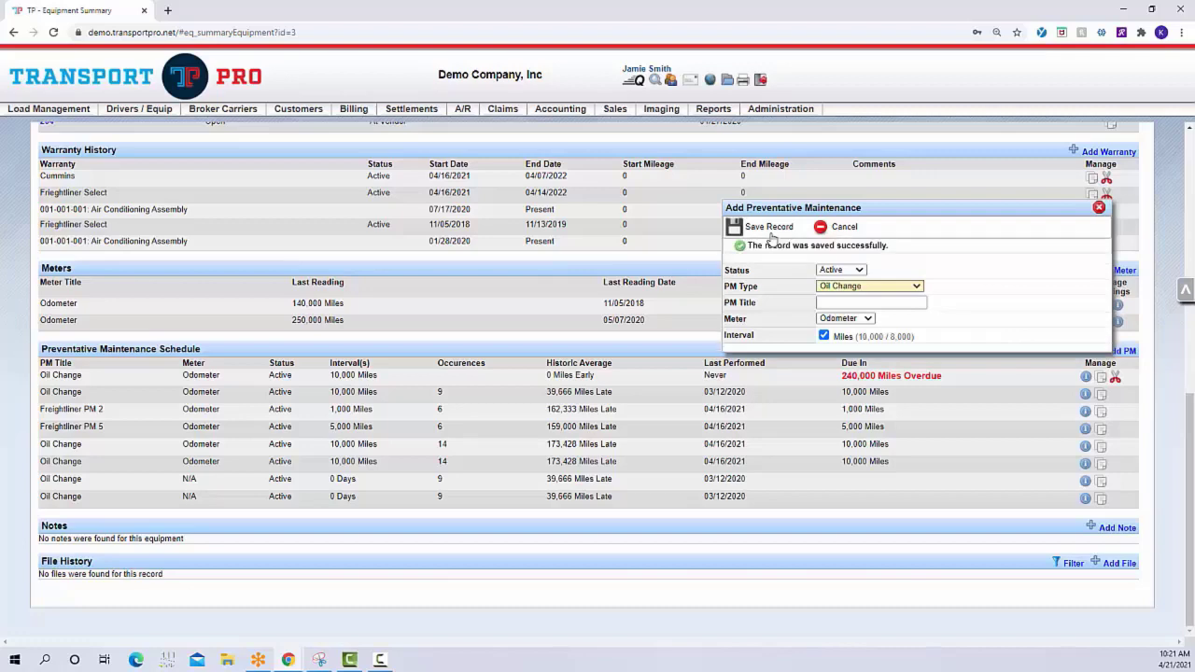
pyautogui.click(1099, 208)
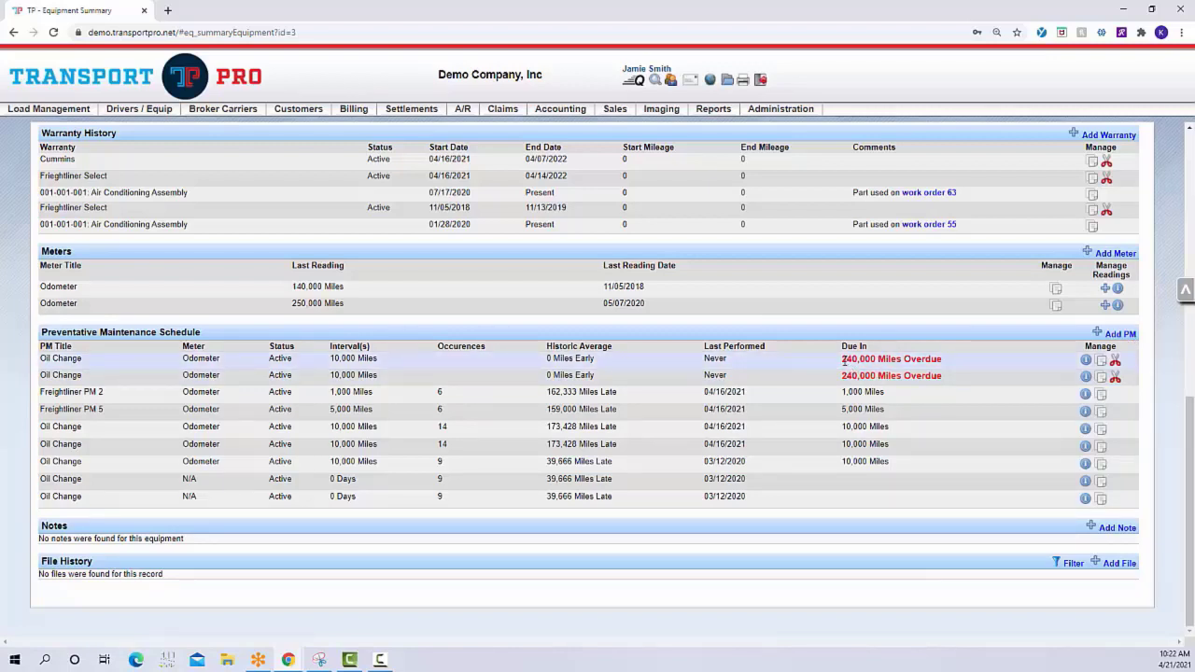
# Review the tractor's overdue oil change entries, its Meters section and its Warranty History
pyautogui.moveTo(843, 361); pyautogui.dragTo(956, 365)
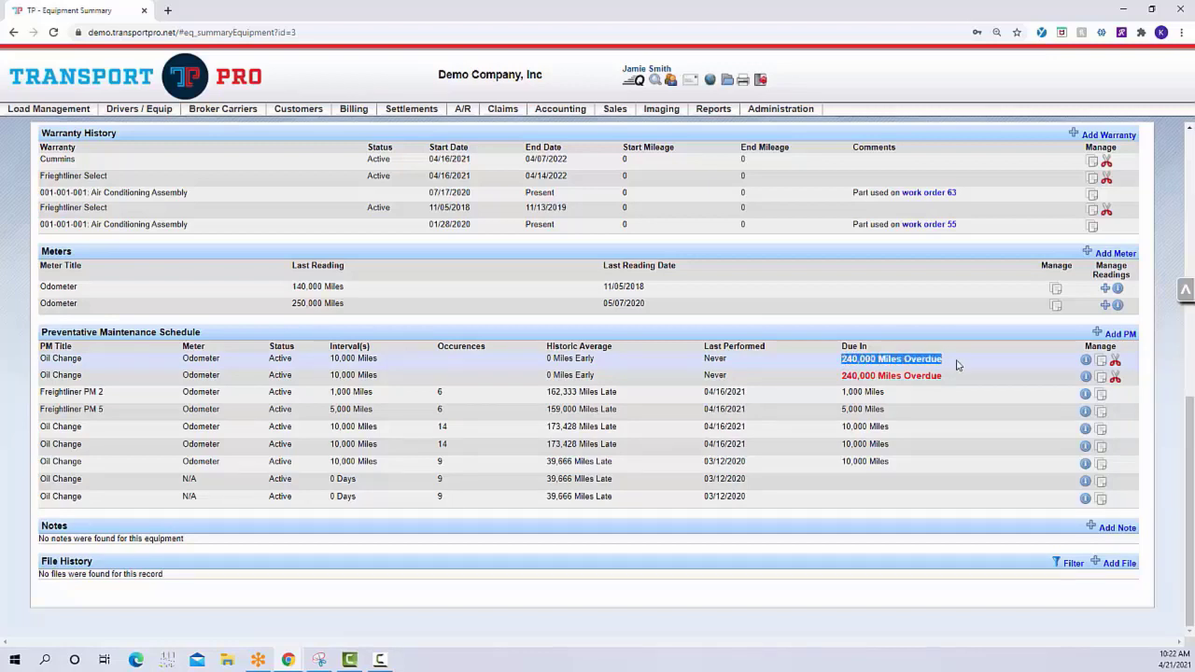
pyautogui.click(956, 365)
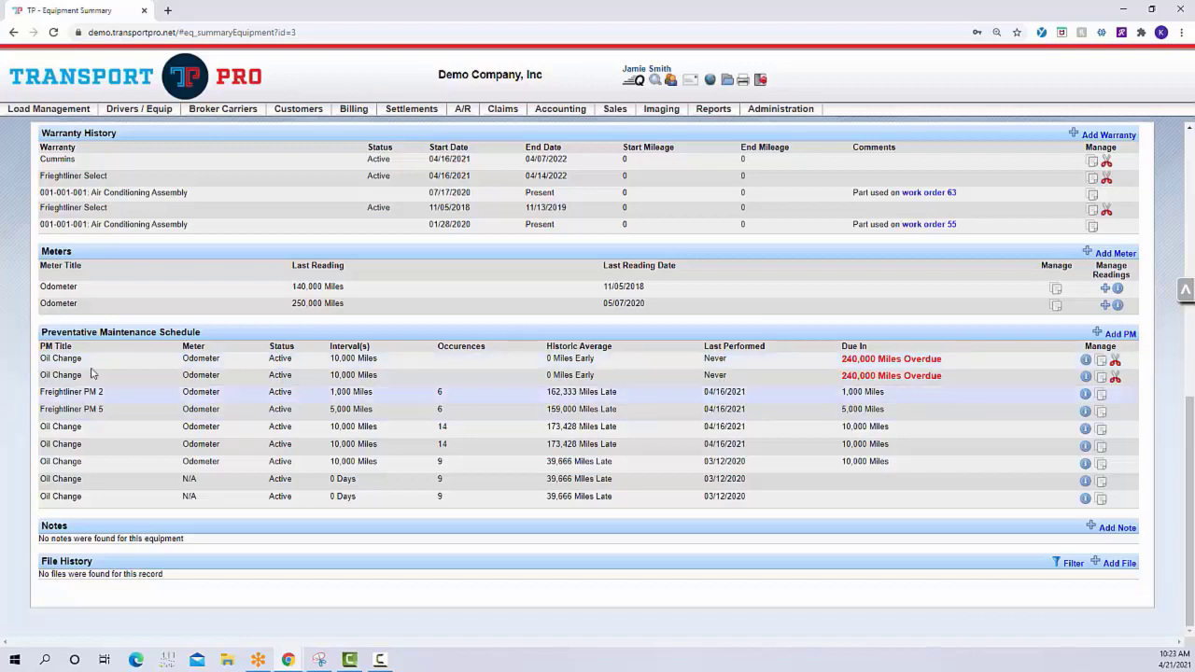
pyautogui.doubleClick(44, 251)
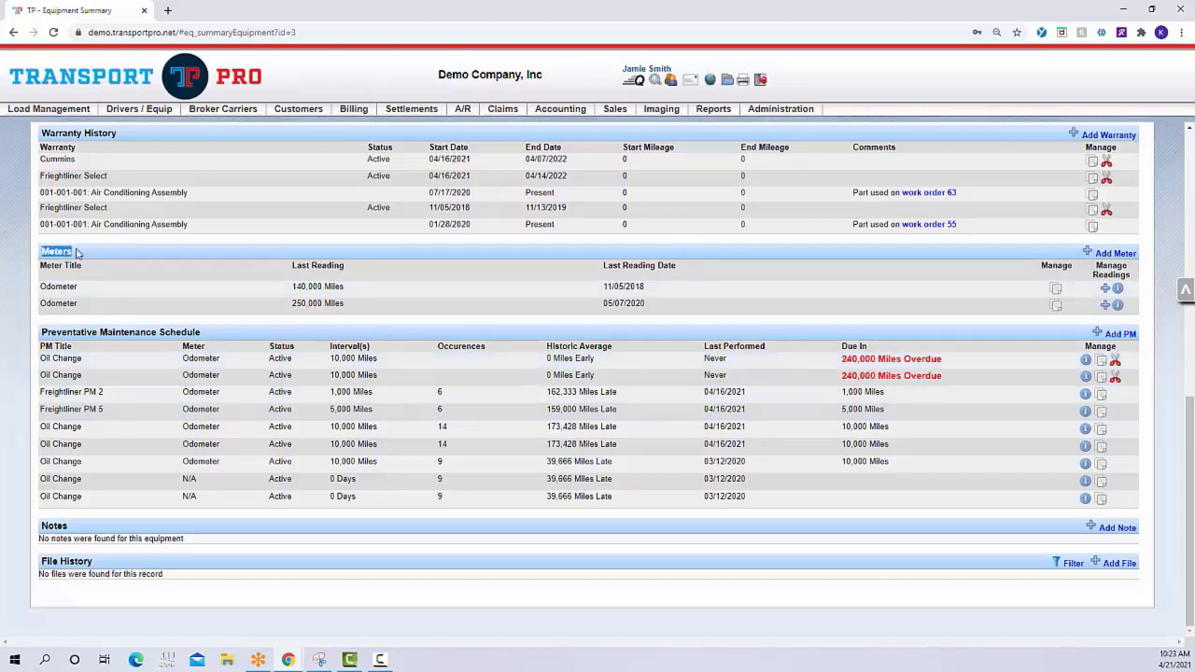
pyautogui.click(146, 283)
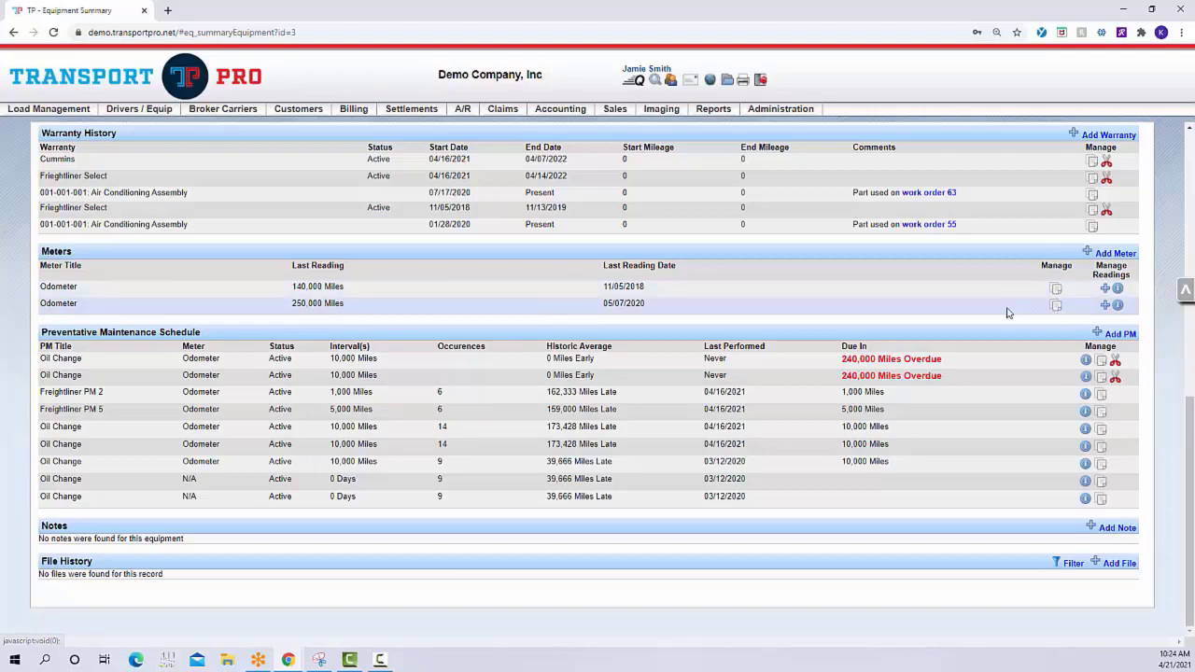
pyautogui.scroll(1, 1007, 315)
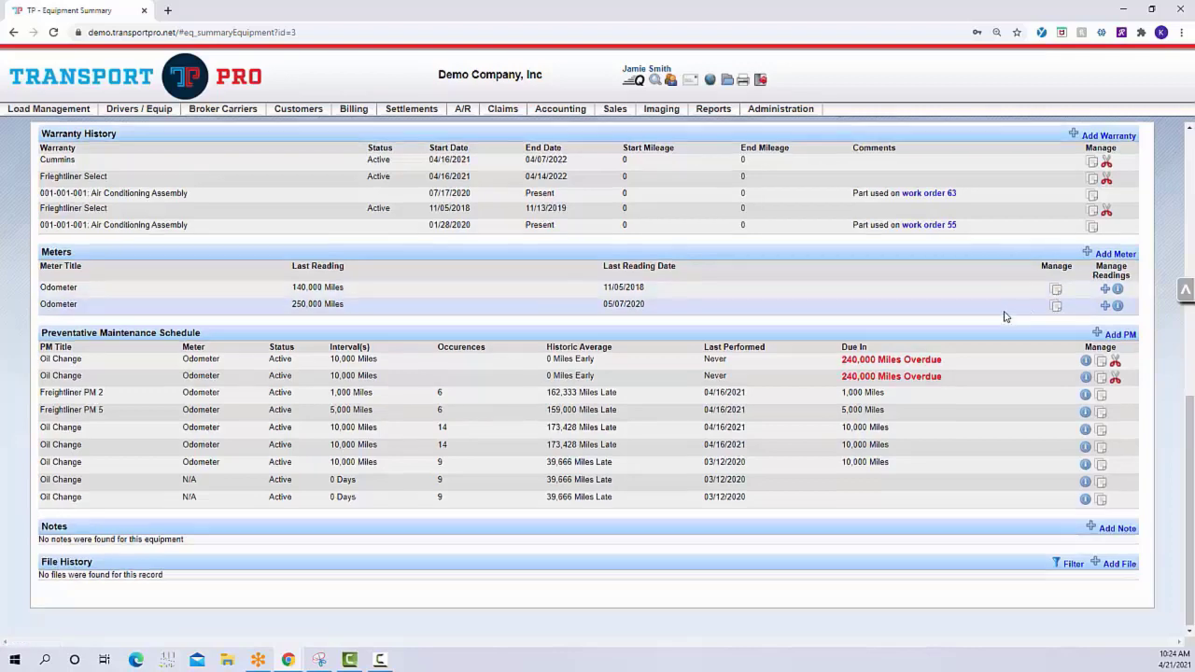
pyautogui.scroll(1, 1007, 315)
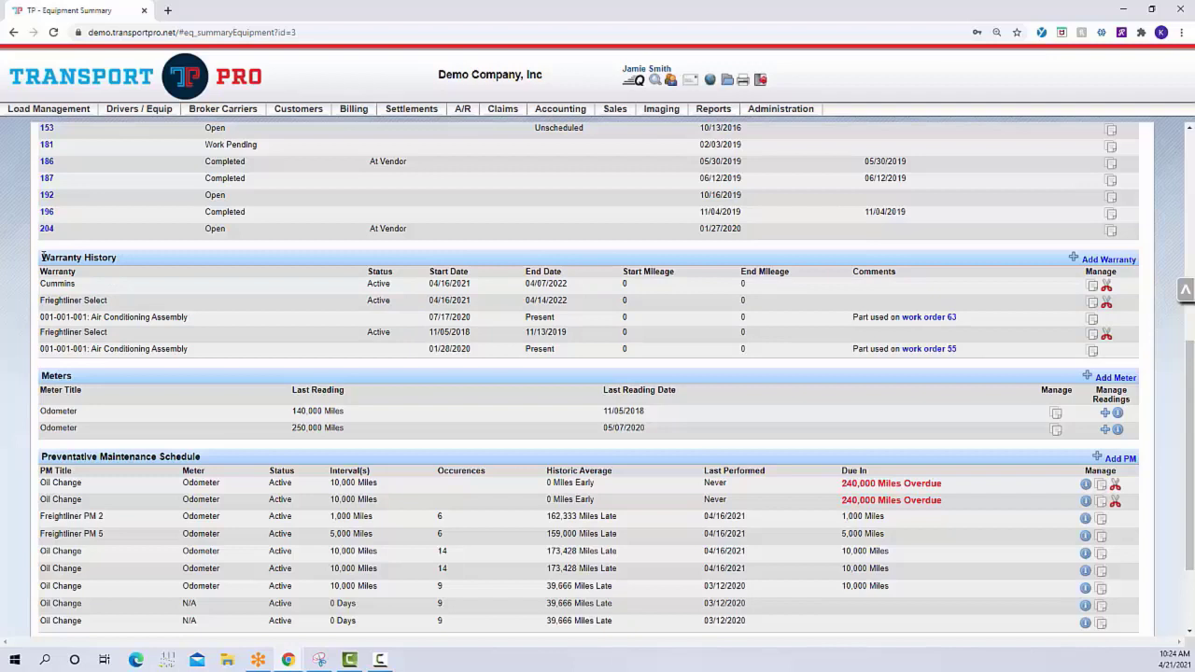
pyautogui.moveTo(42, 257); pyautogui.dragTo(129, 265)
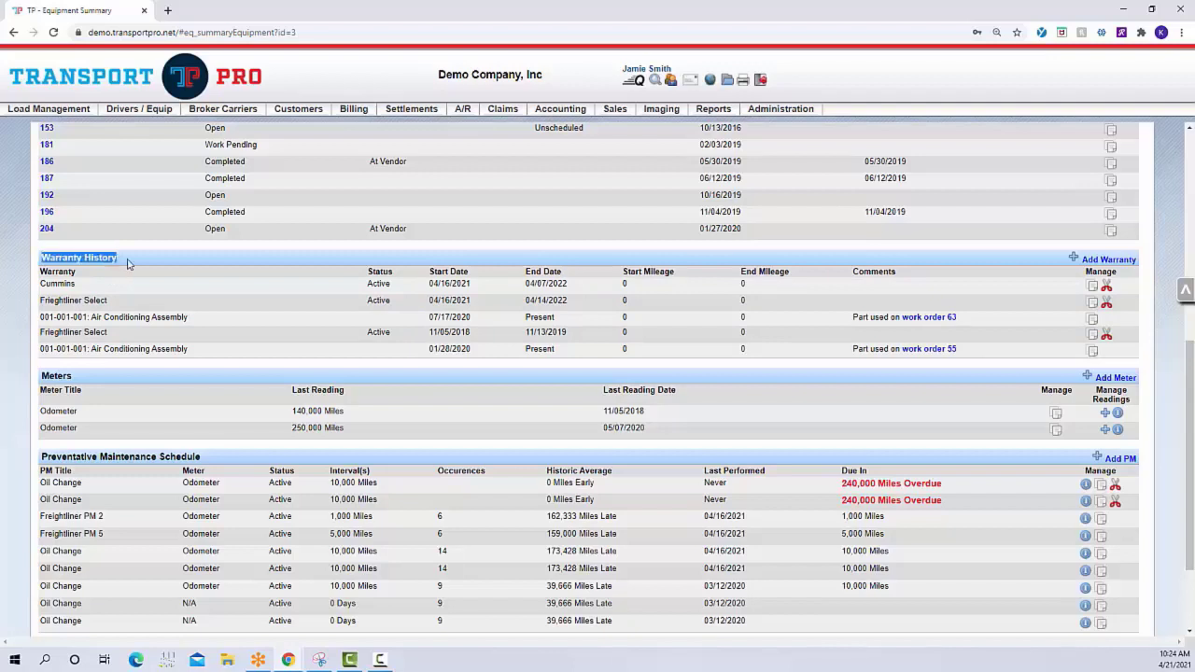
pyautogui.click(186, 286)
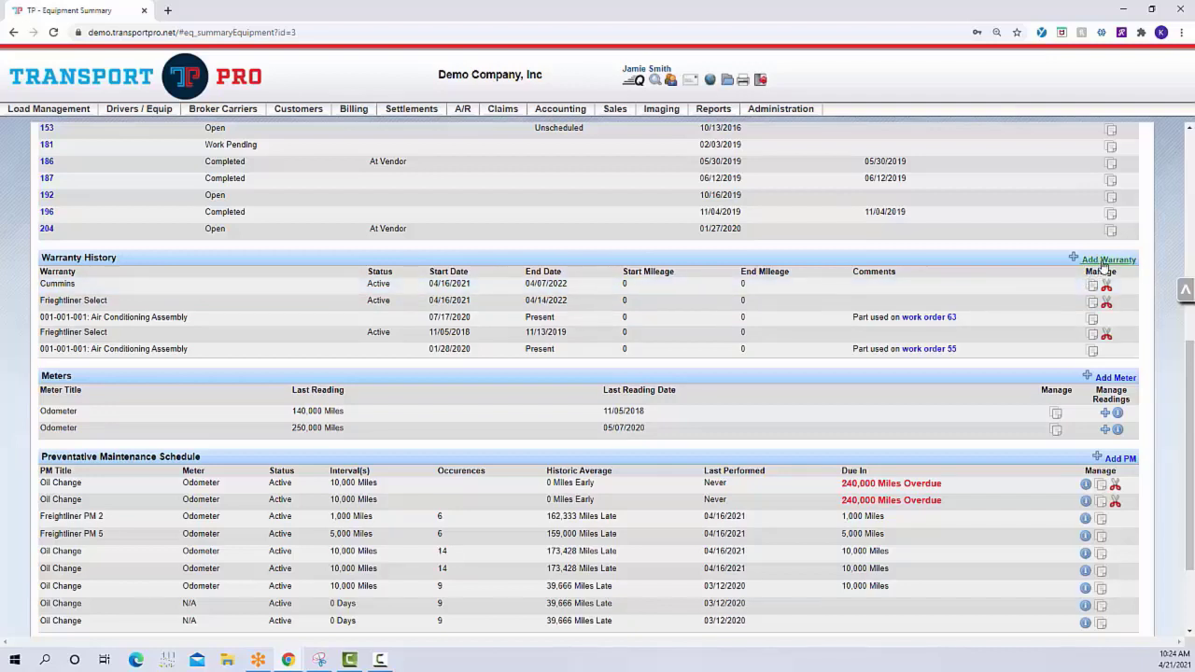
# Start a new warranty for the tractor with provider Frieghtliner Select and the status Active
pyautogui.click(1105, 268)
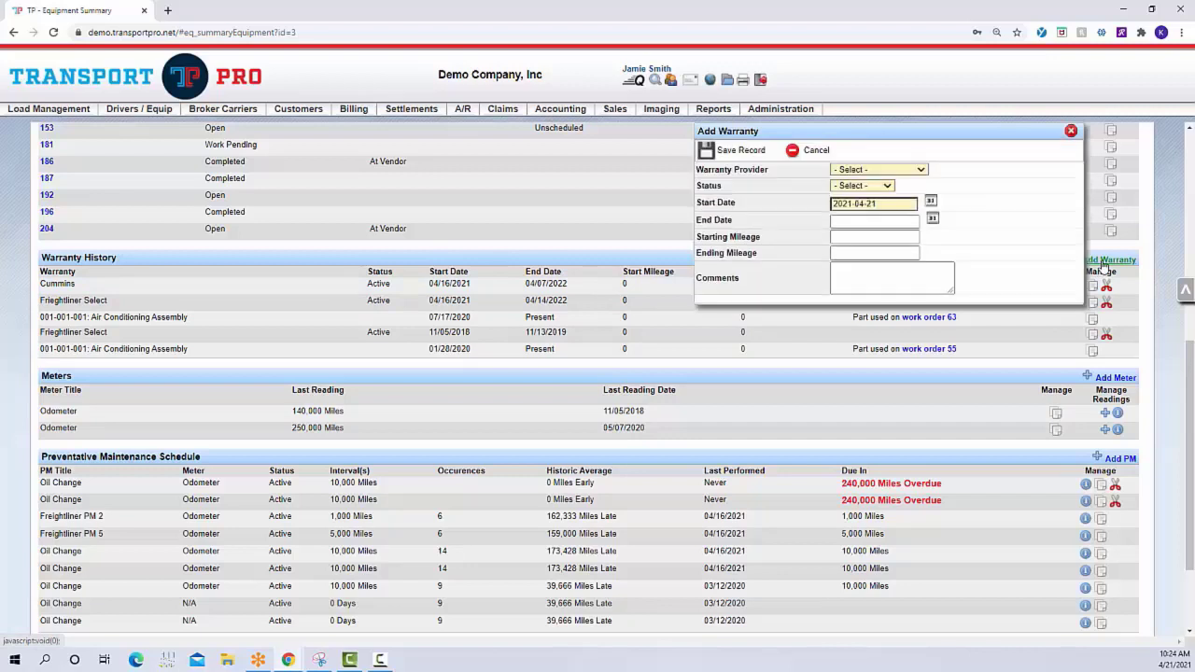
pyautogui.click(921, 171)
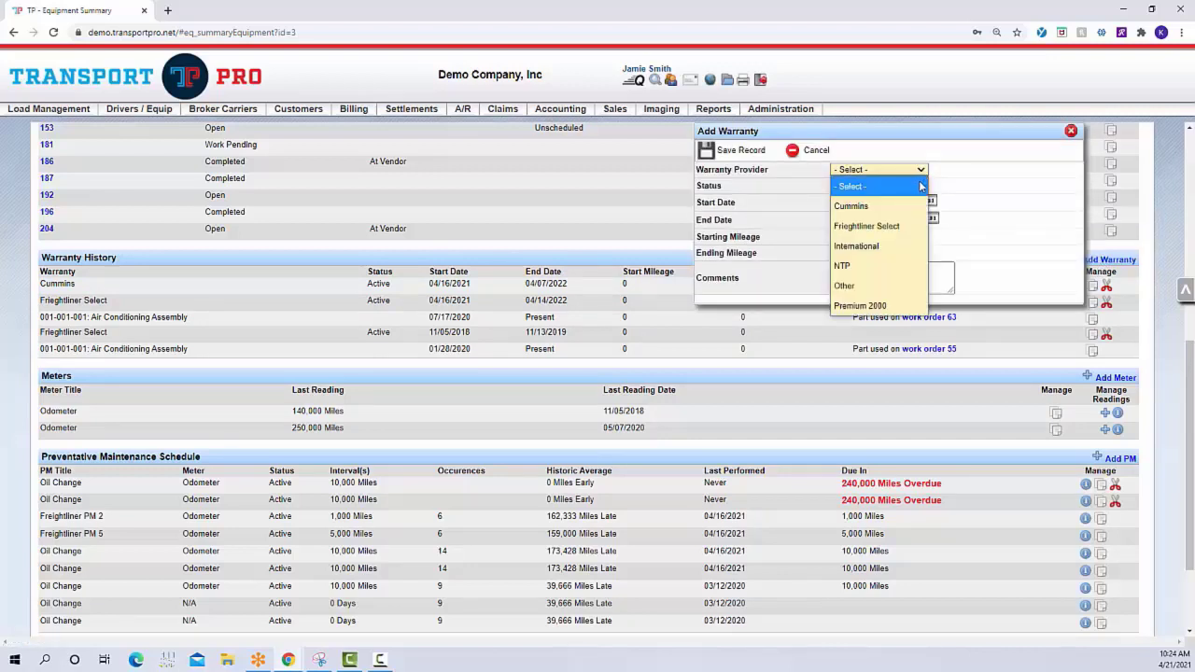
pyautogui.click(912, 226)
pyautogui.click(878, 185)
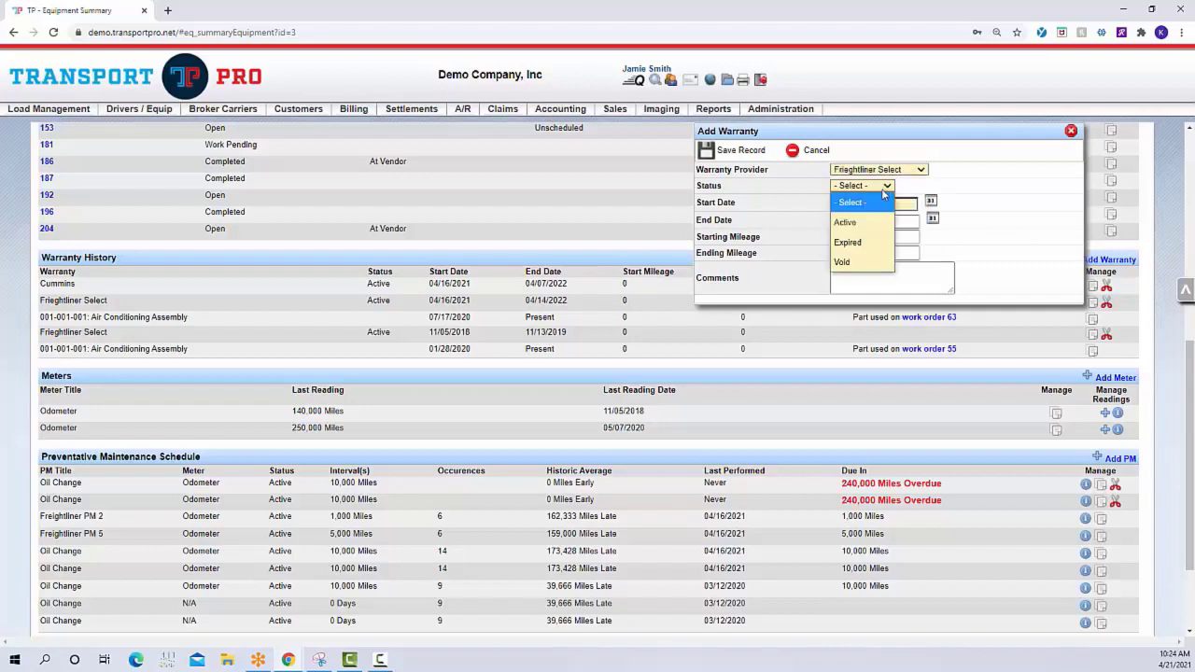
pyautogui.click(876, 224)
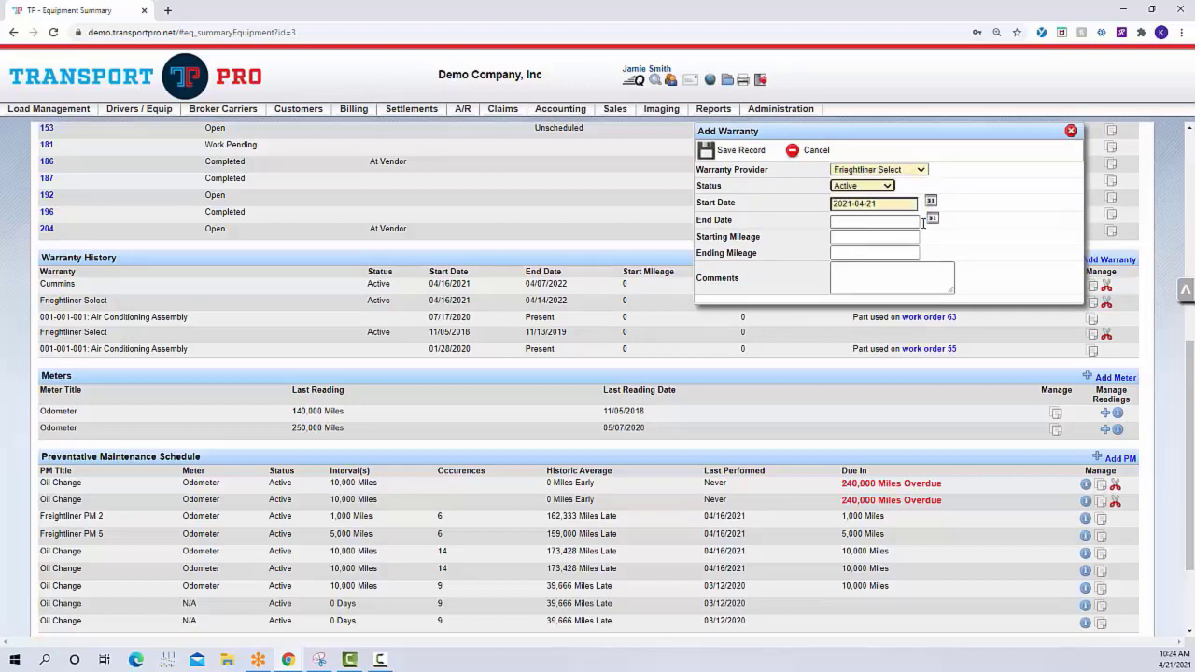
# Set the warranty's end date to 2022-04-20, save the record and close its form
pyautogui.click(932, 219)
pyautogui.click(1136, 244)
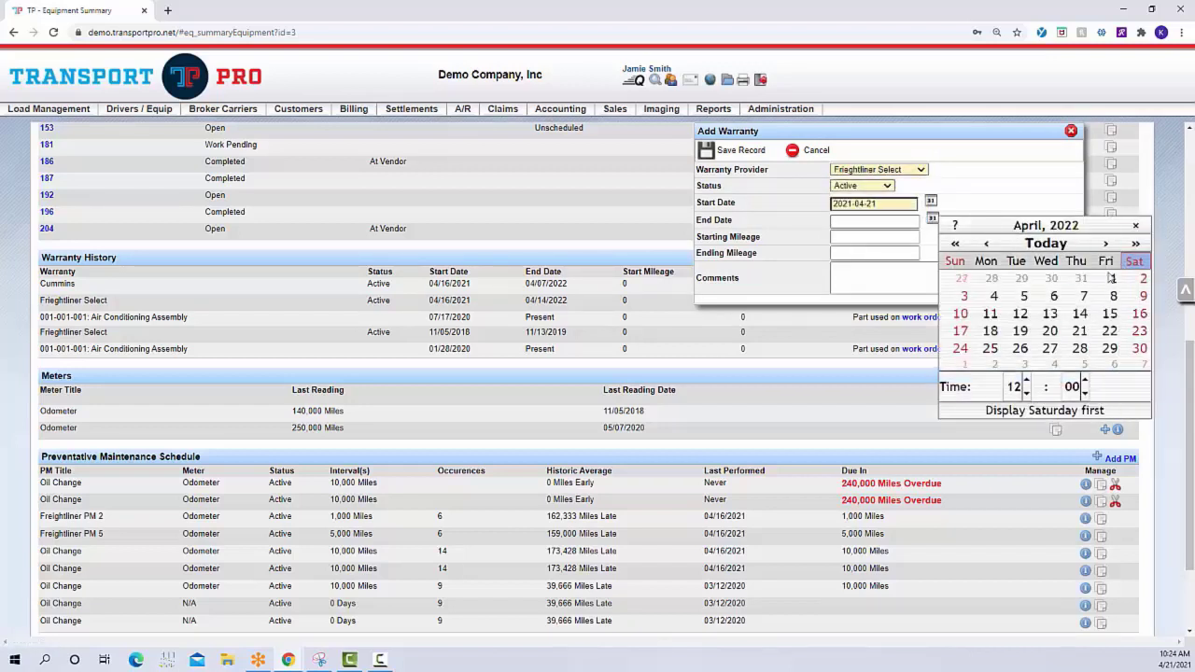
pyautogui.click(1046, 330)
pyautogui.click(720, 153)
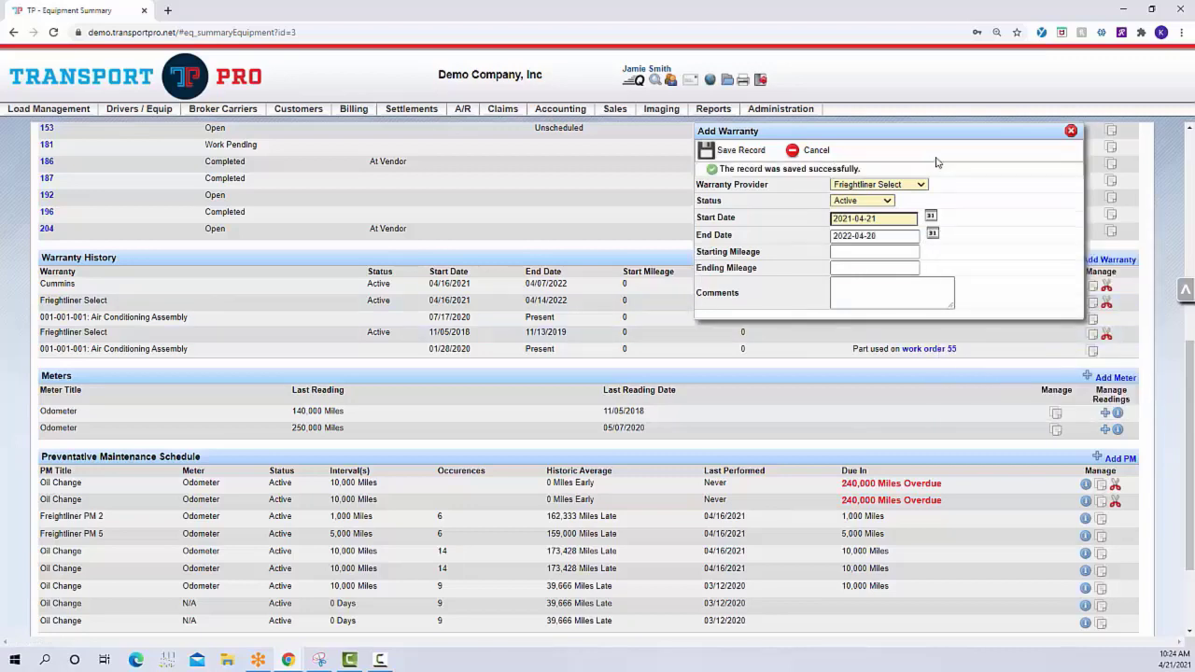
pyautogui.click(1071, 131)
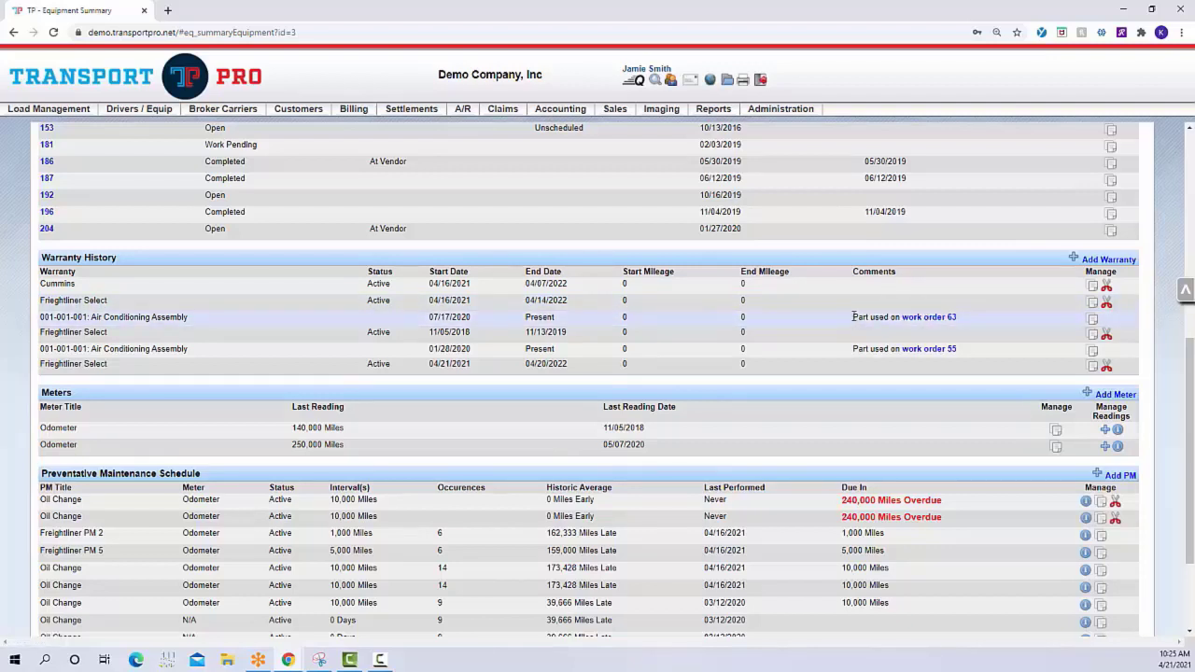
# Review the work order 63 comment in the Warranty History and the tractor's Repair Orders list
pyautogui.moveTo(853, 317); pyautogui.dragTo(992, 320)
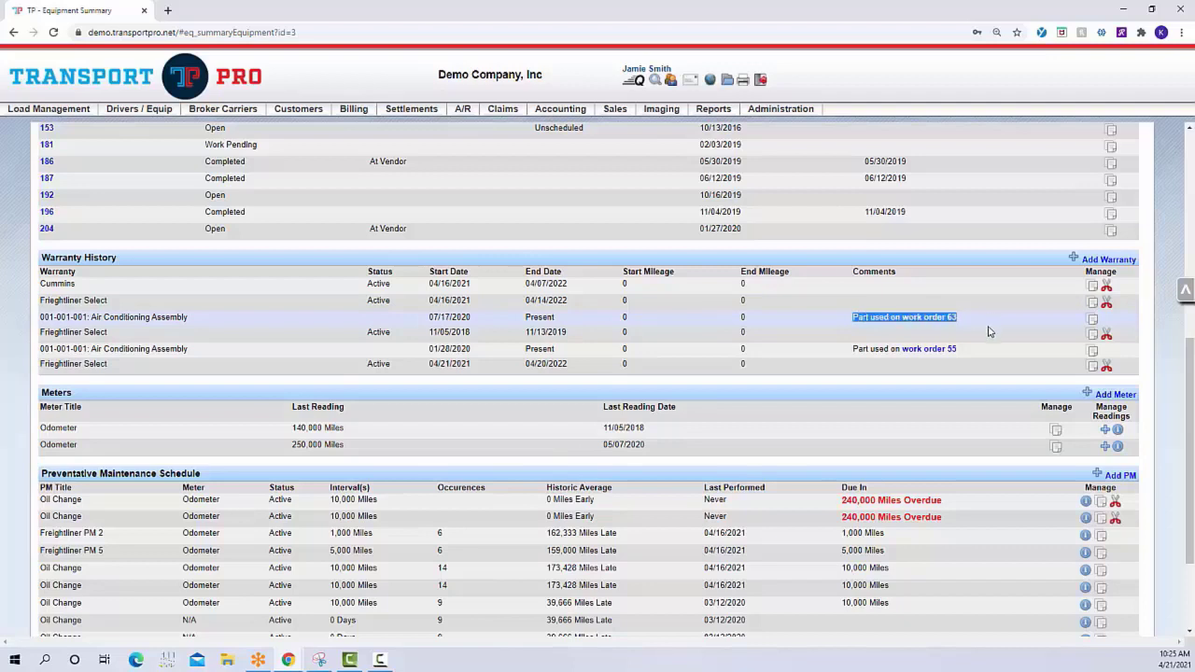
pyautogui.click(990, 331)
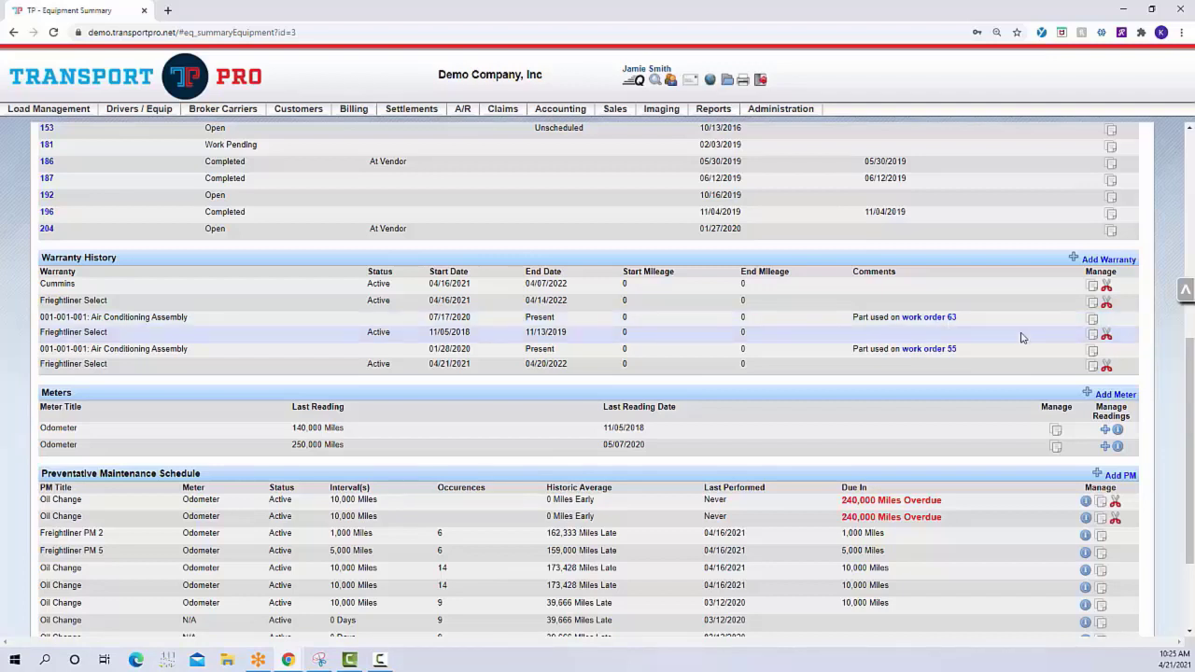
pyautogui.scroll(3, 1022, 337)
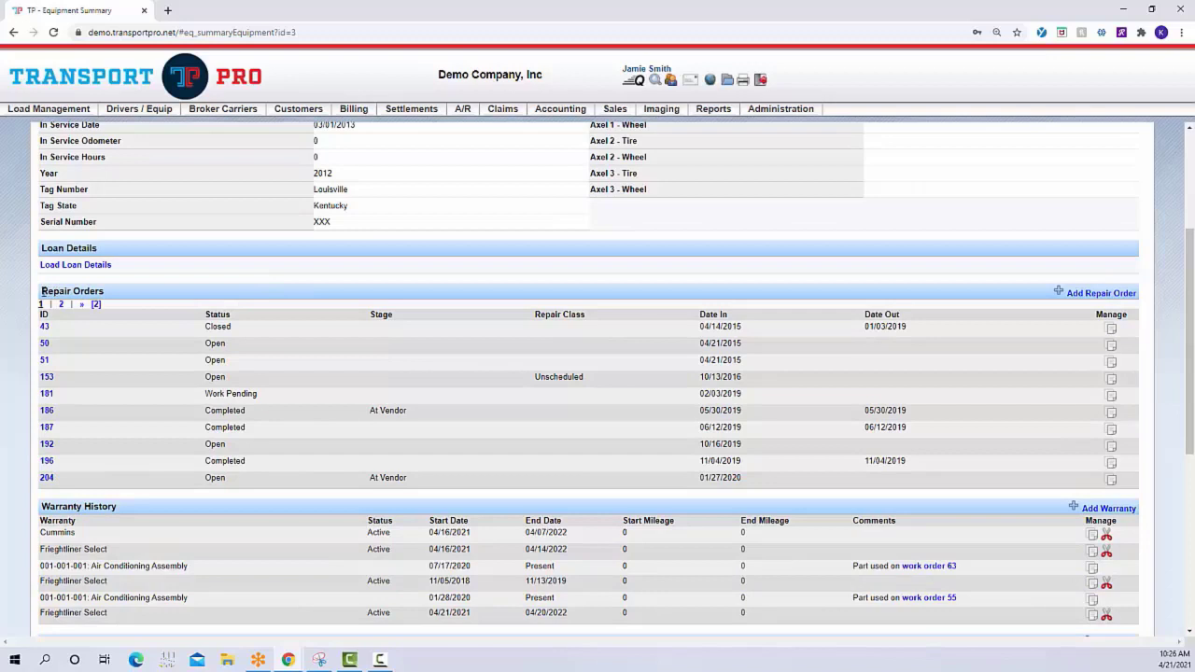
pyautogui.moveTo(43, 291); pyautogui.dragTo(119, 297)
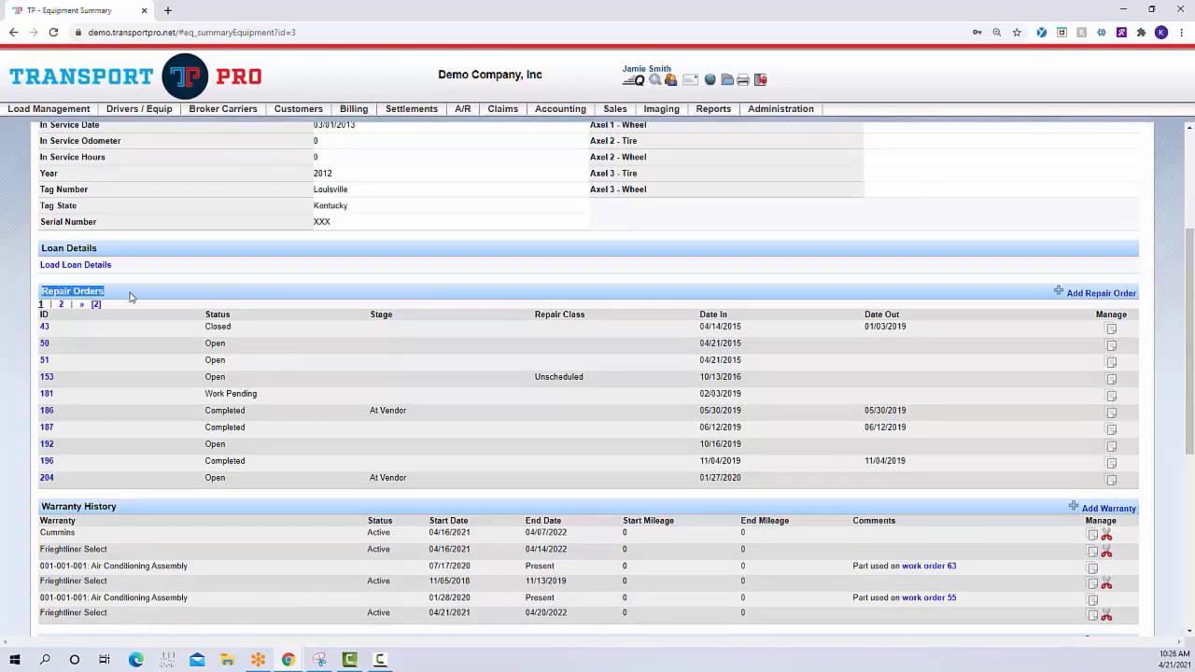
pyautogui.click(138, 312)
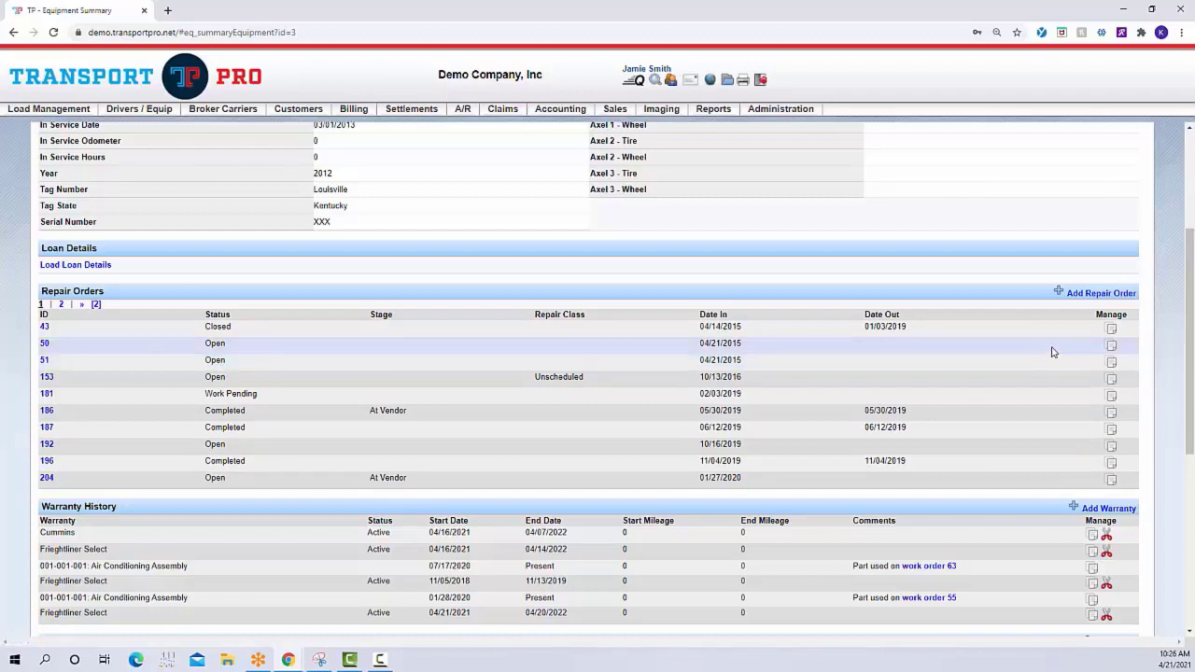
# Start a new repair order for the tractor and set its managing office to Miami Port
pyautogui.click(1088, 295)
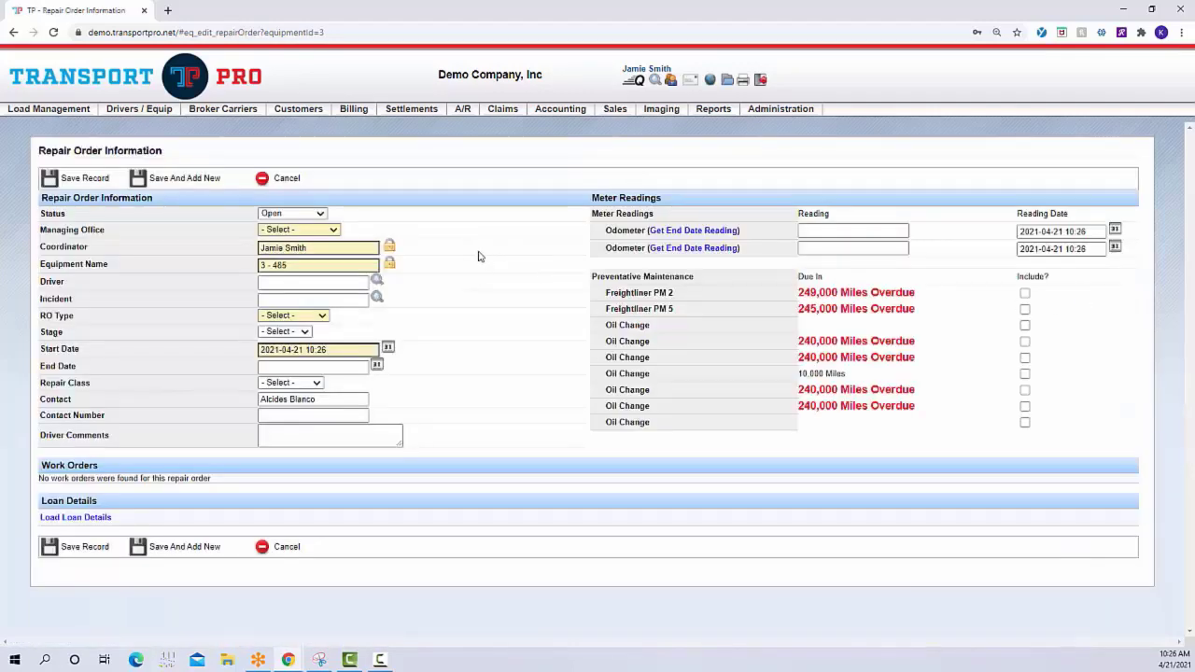
pyautogui.click(323, 217)
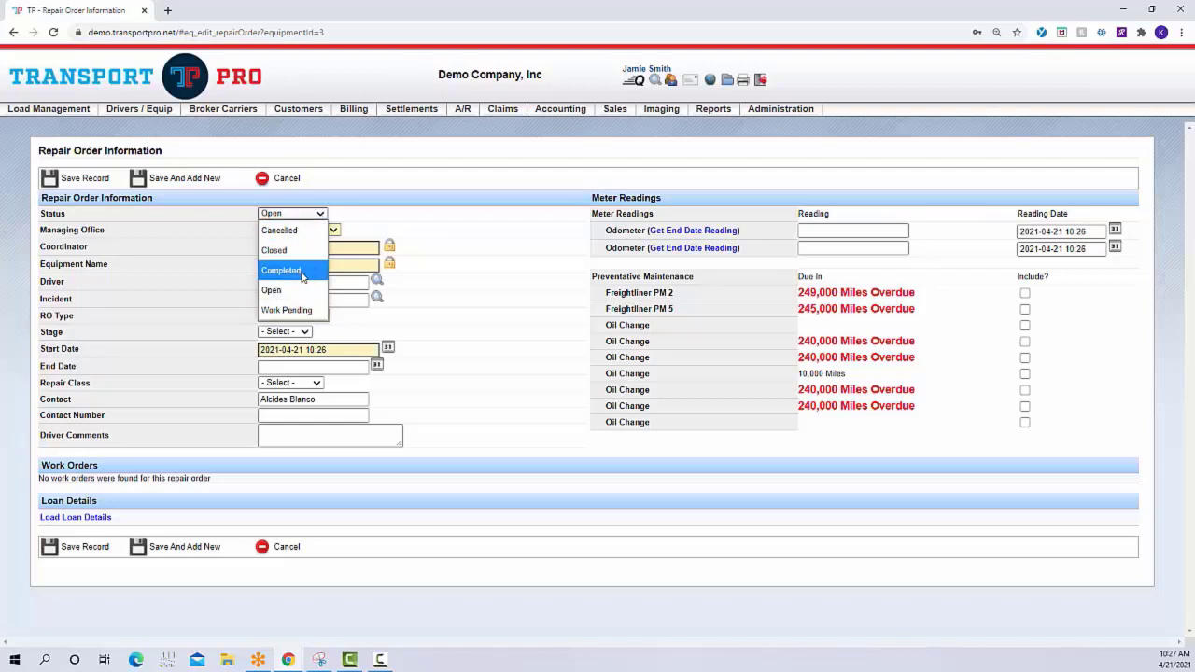
pyautogui.click(361, 225)
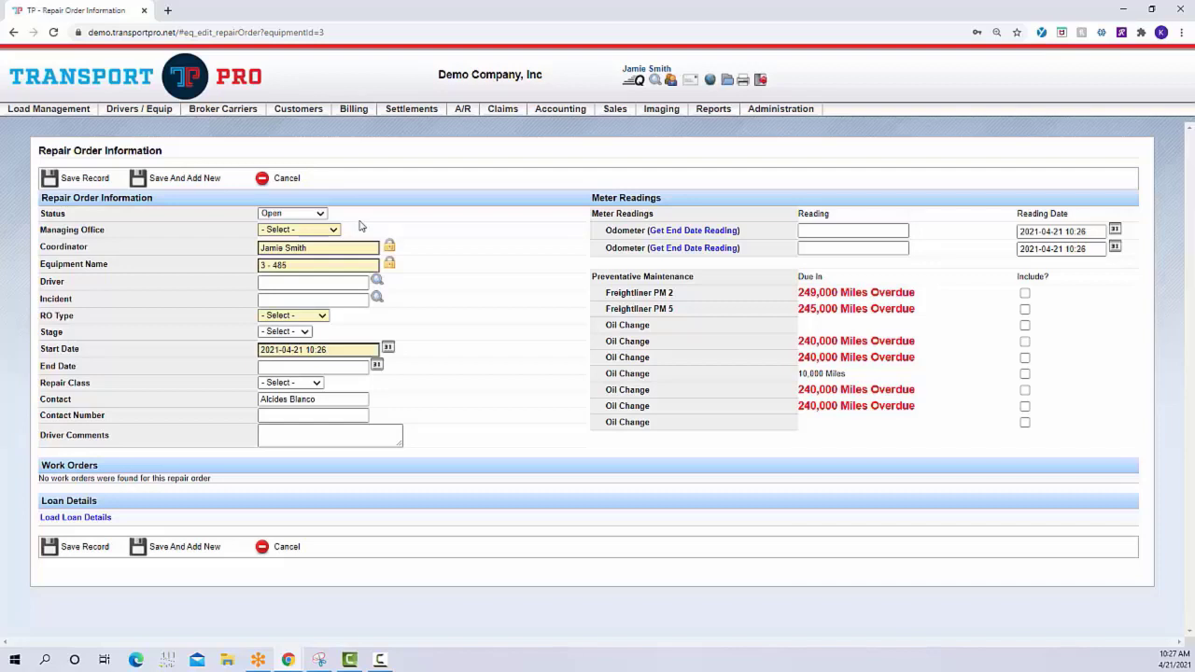
pyautogui.click(341, 233)
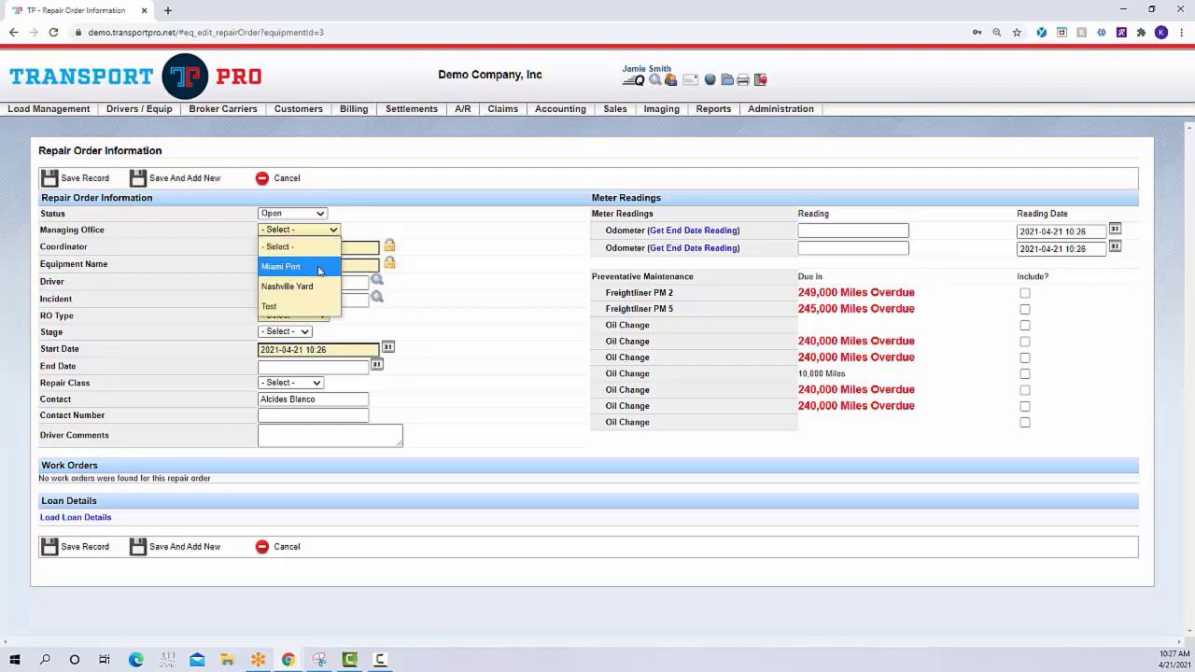
pyautogui.click(318, 268)
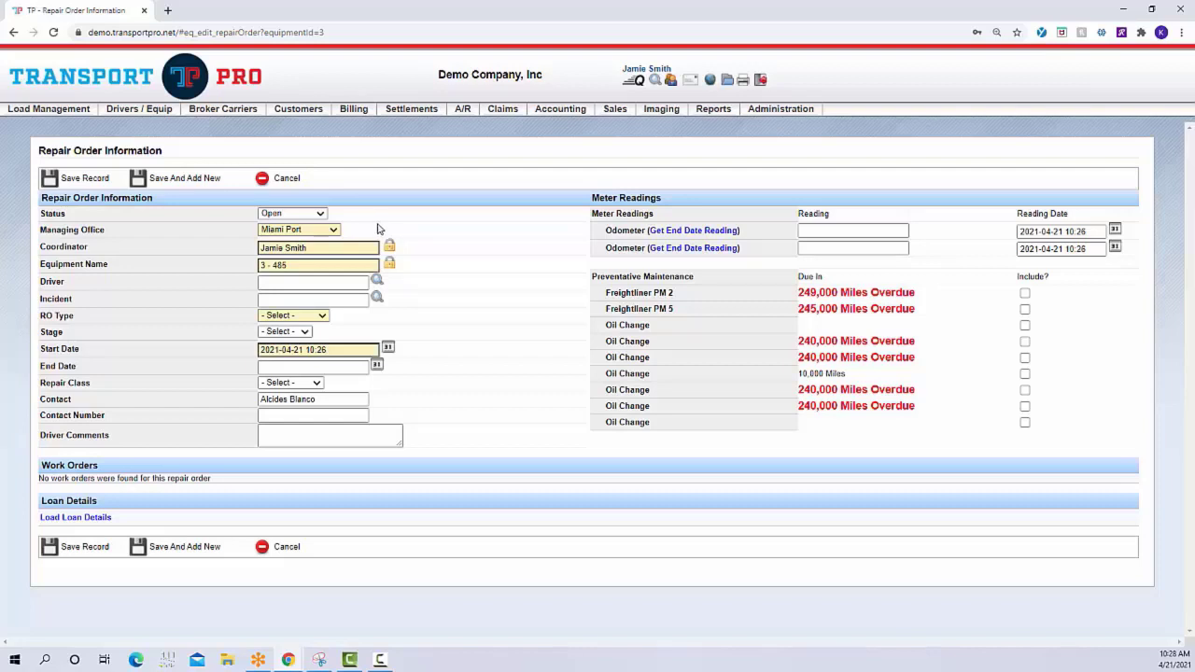
# Link the repair order to incident 1, dated 07/25/2013, involving tractor 2000 and trailer 2000T
pyautogui.moveTo(798, 113)
pyautogui.click(336, 247)
pyautogui.click(388, 246)
pyautogui.click(356, 265)
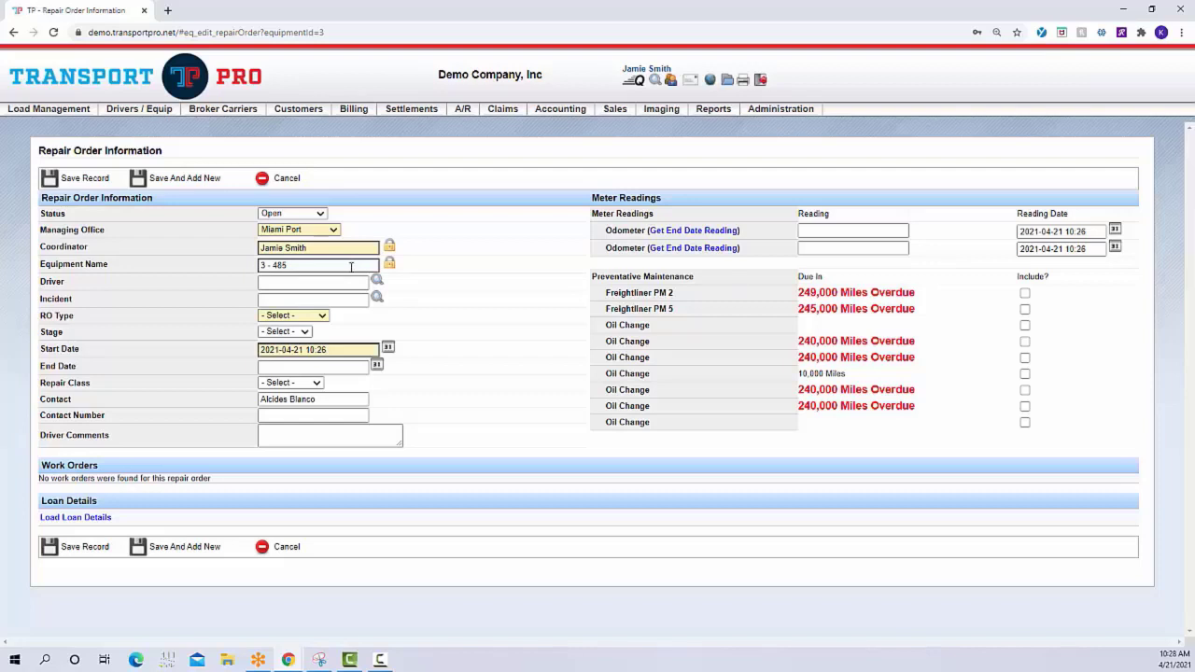
pyautogui.click(349, 300)
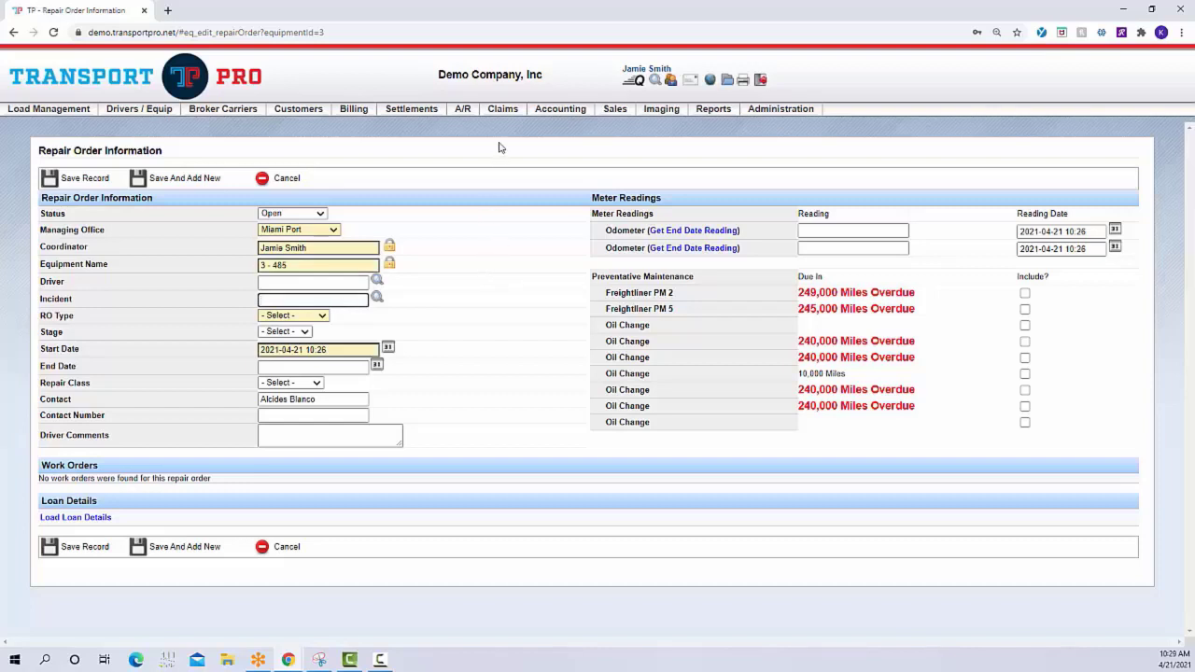
pyautogui.moveTo(509, 122)
pyautogui.write('1 - 07/25/2013 - Driver: t. jac')
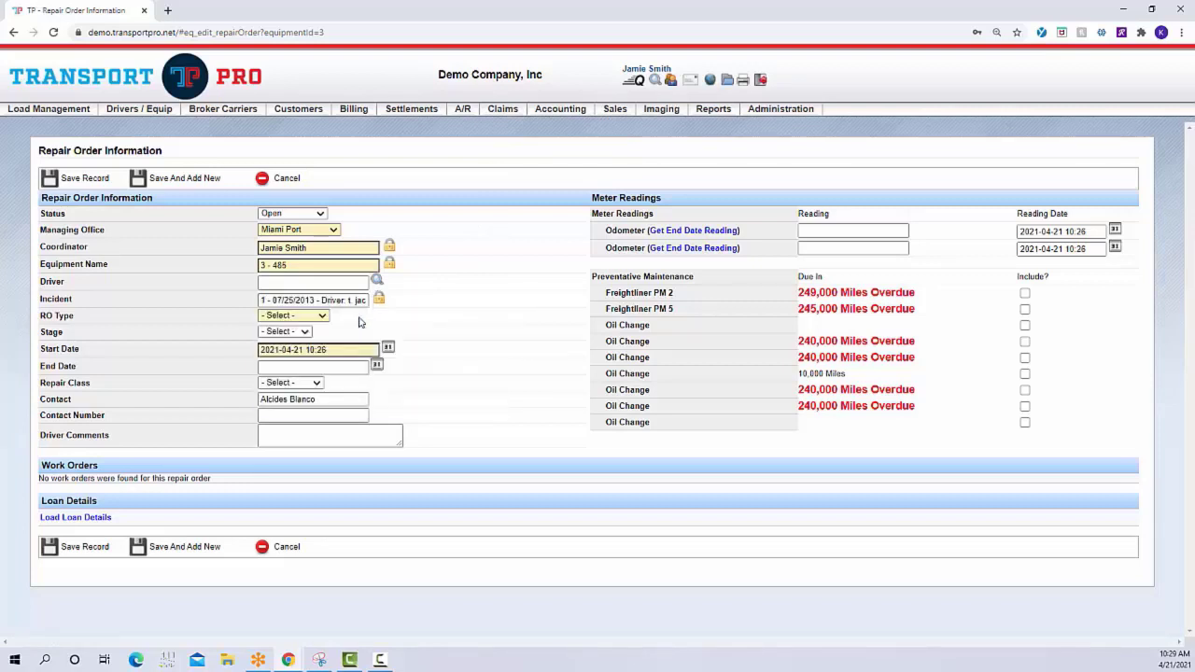
pyautogui.click(360, 316)
# Set the repair order's RO type to Accident and its stage to Roadside
pyautogui.click(314, 321)
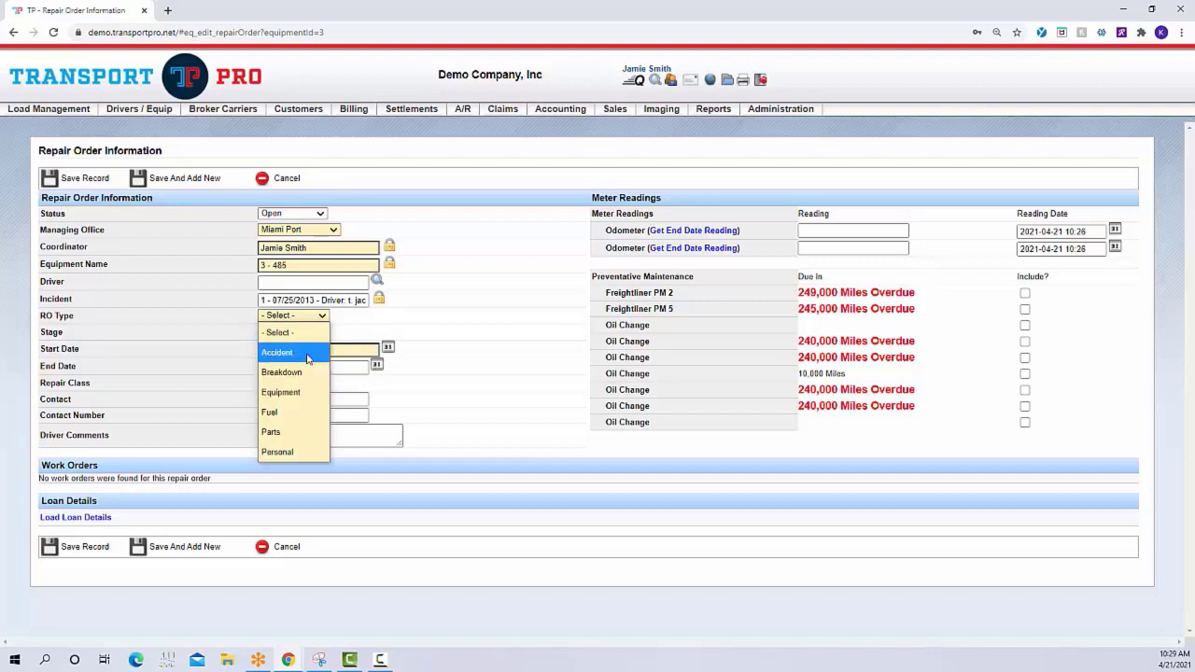
pyautogui.click(306, 355)
pyautogui.click(303, 338)
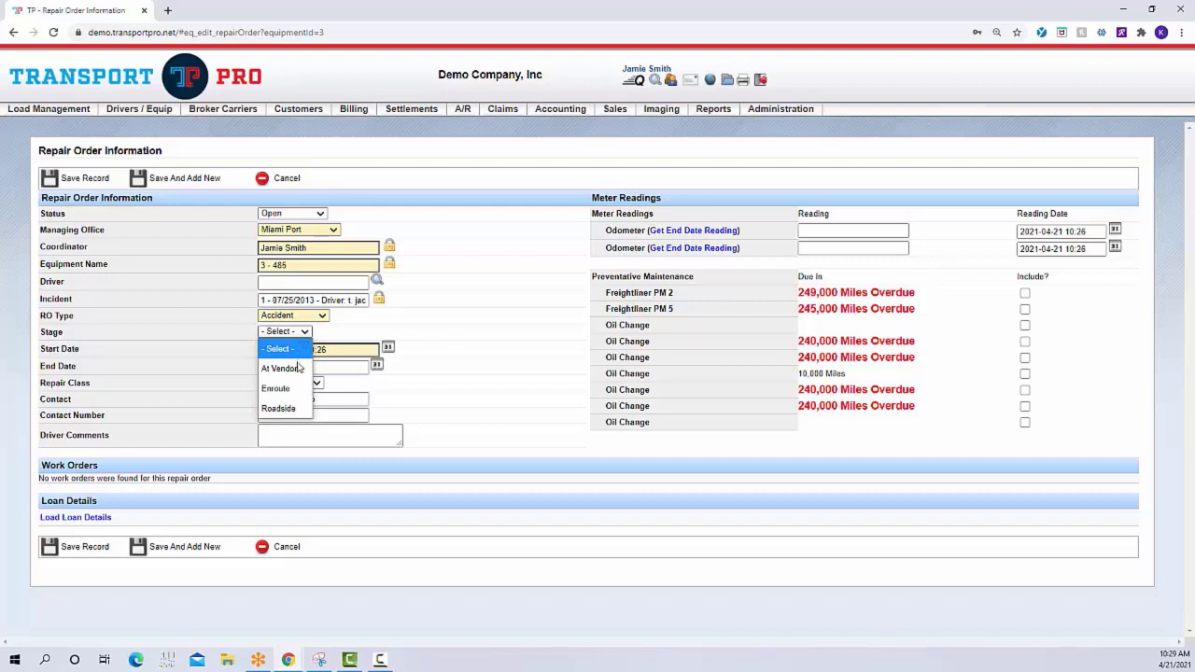
pyautogui.click(297, 416)
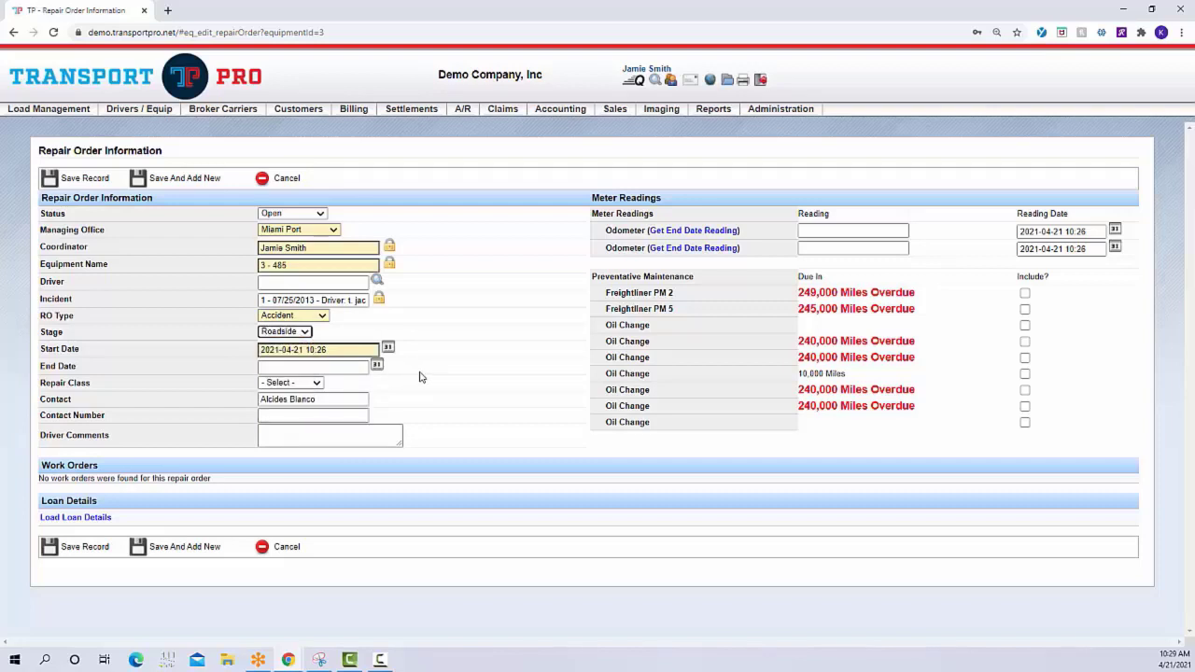
# Check the repair order's start date, end date and available status options
pyautogui.click(260, 351)
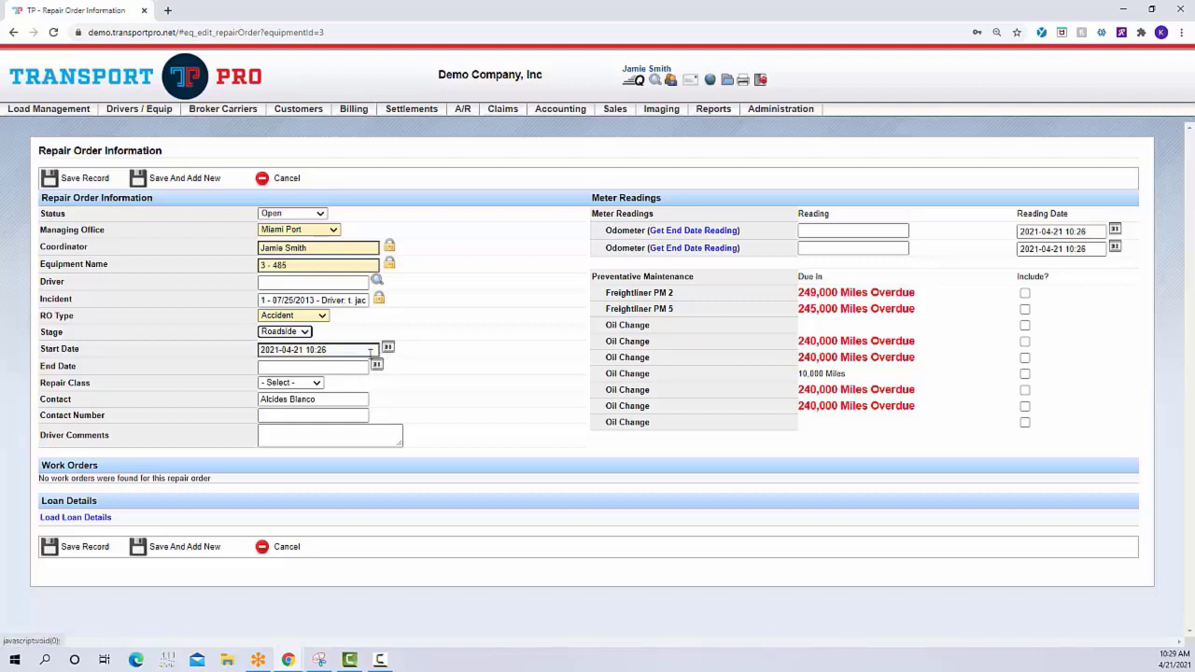
pyautogui.click(357, 367)
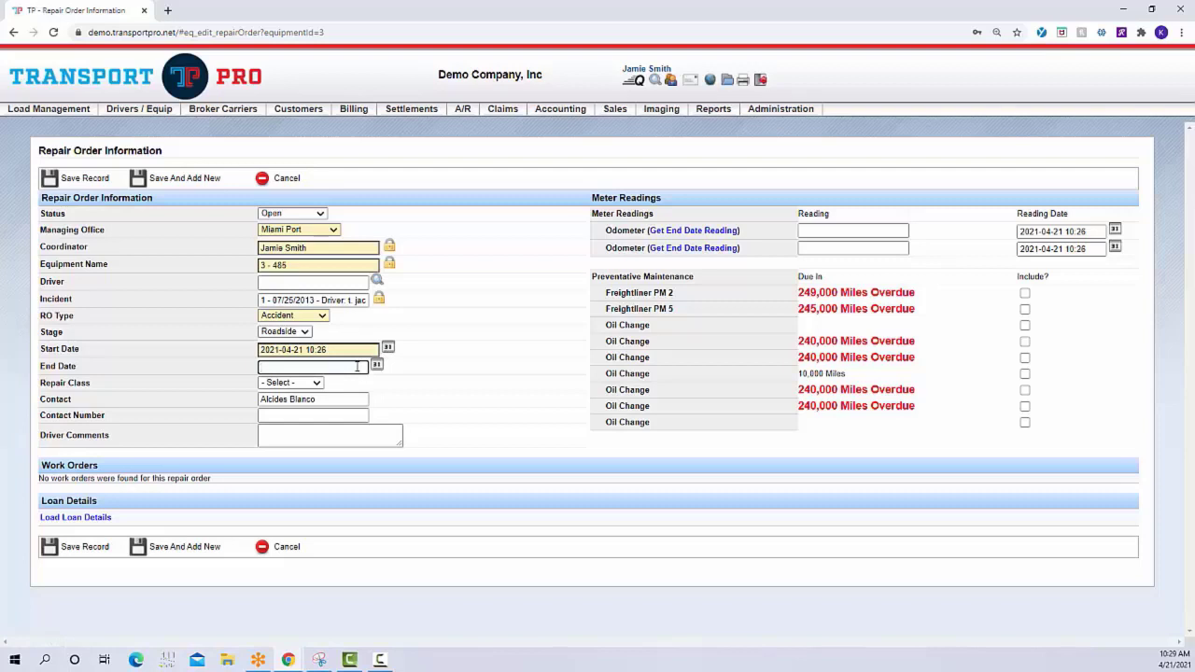
pyautogui.click(318, 215)
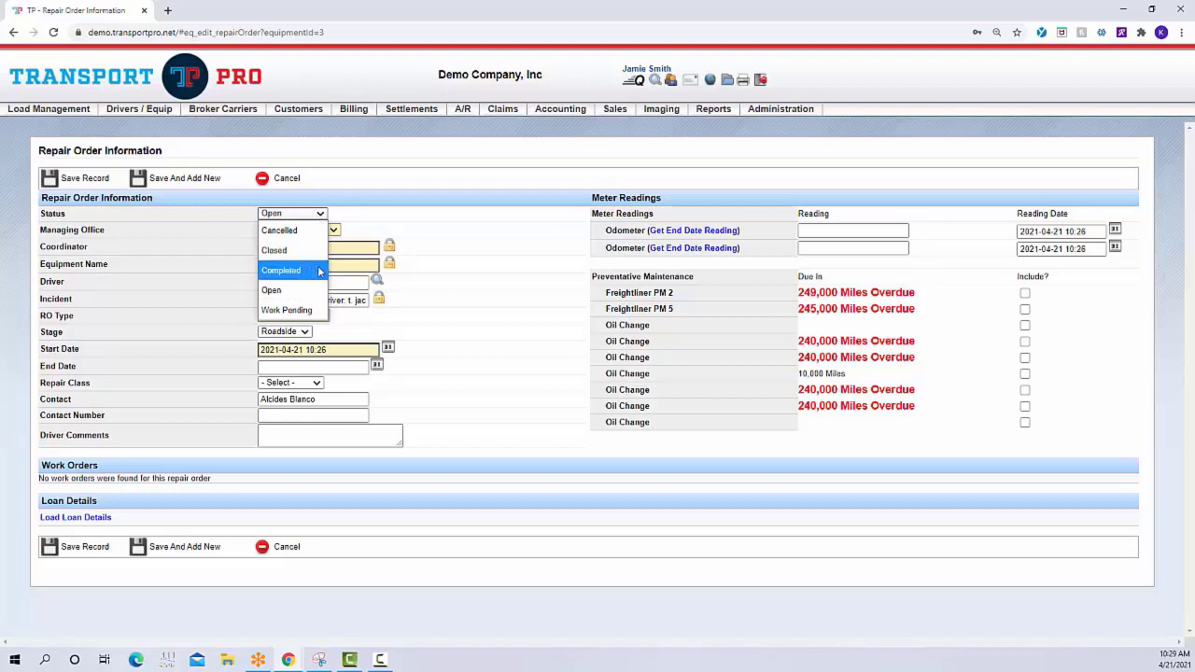
pyautogui.click(498, 242)
pyautogui.click(345, 367)
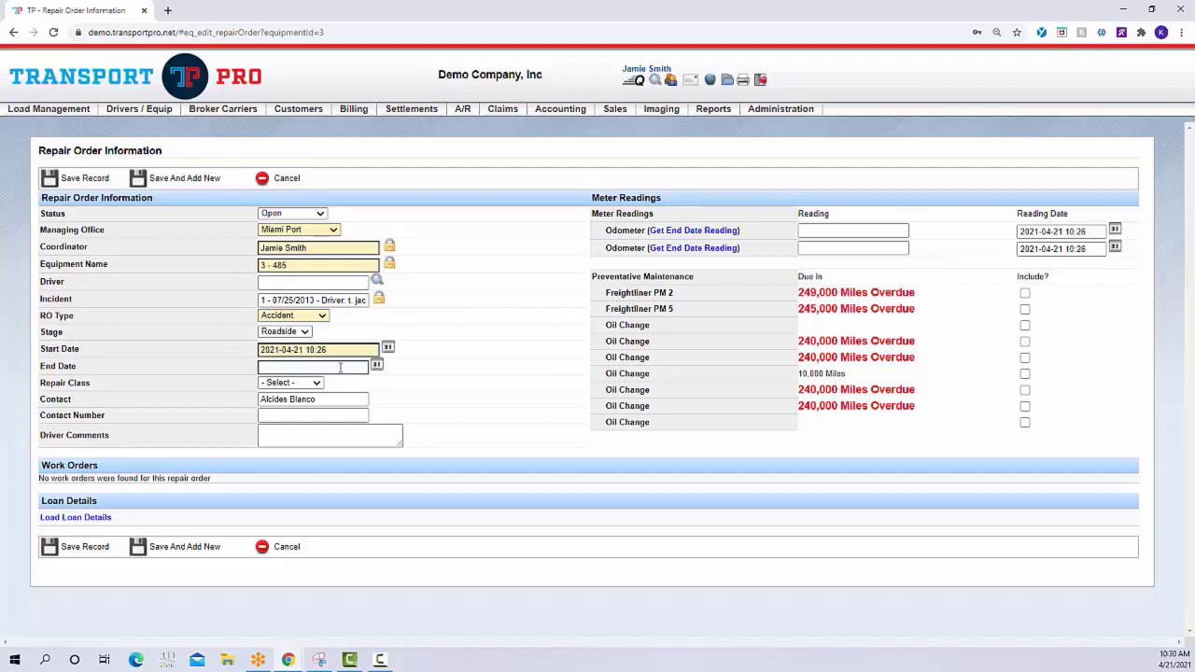
pyautogui.click(348, 349)
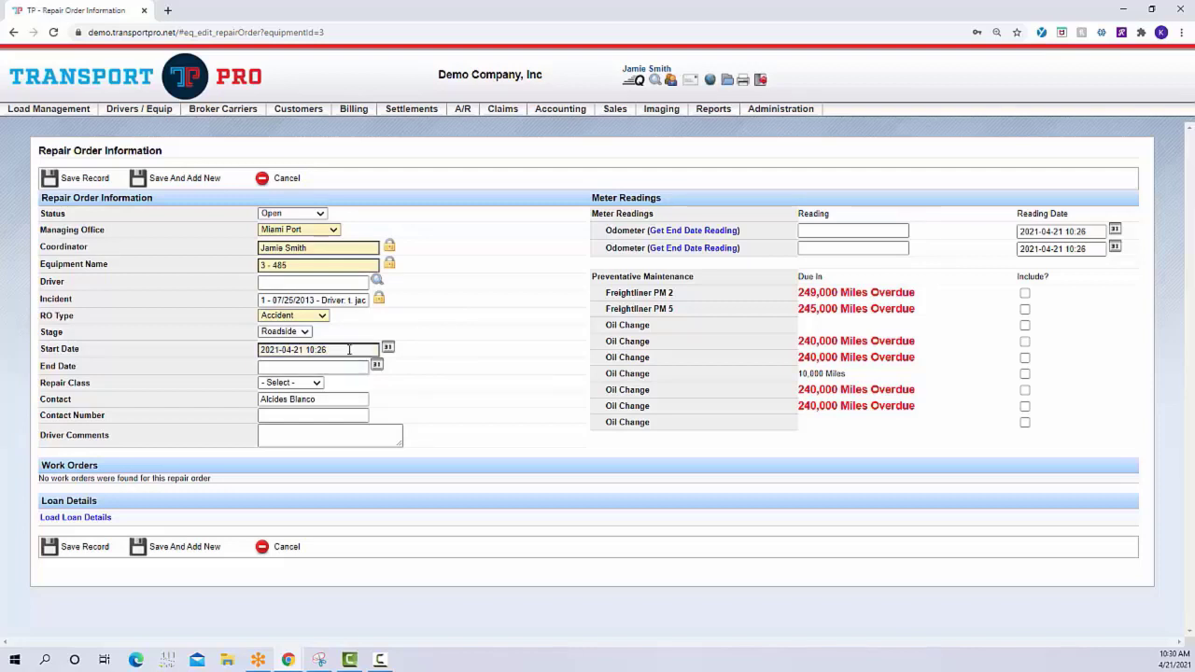
# Set the repair order's repair class to Unscheduled
pyautogui.click(350, 367)
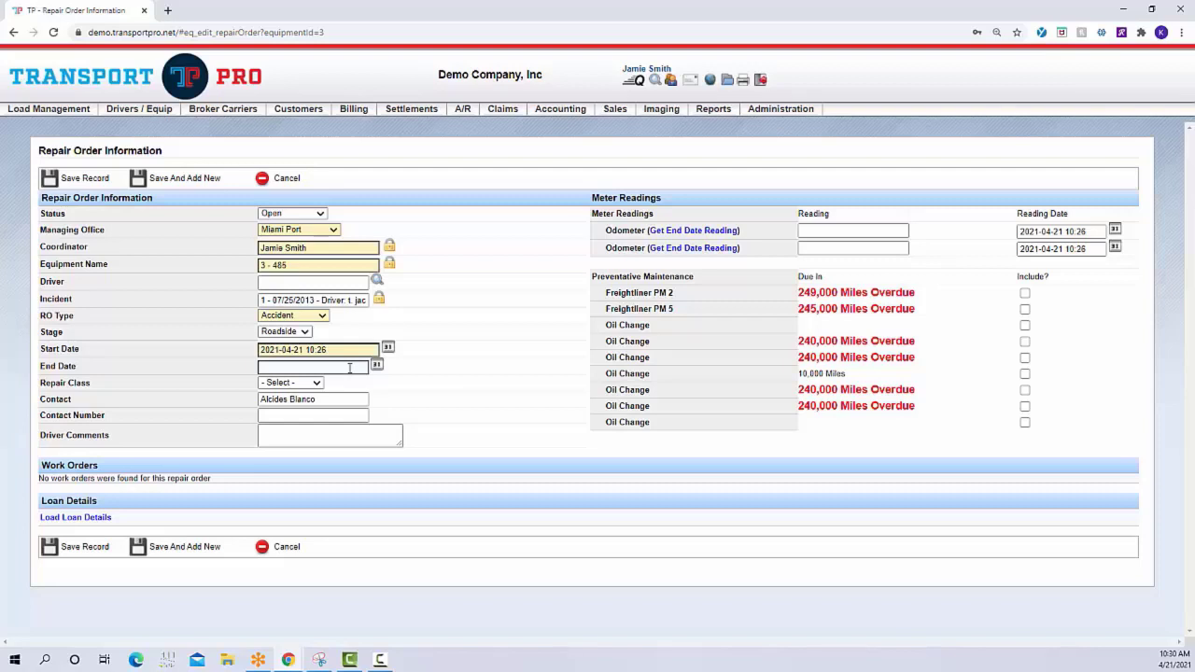
pyautogui.click(311, 384)
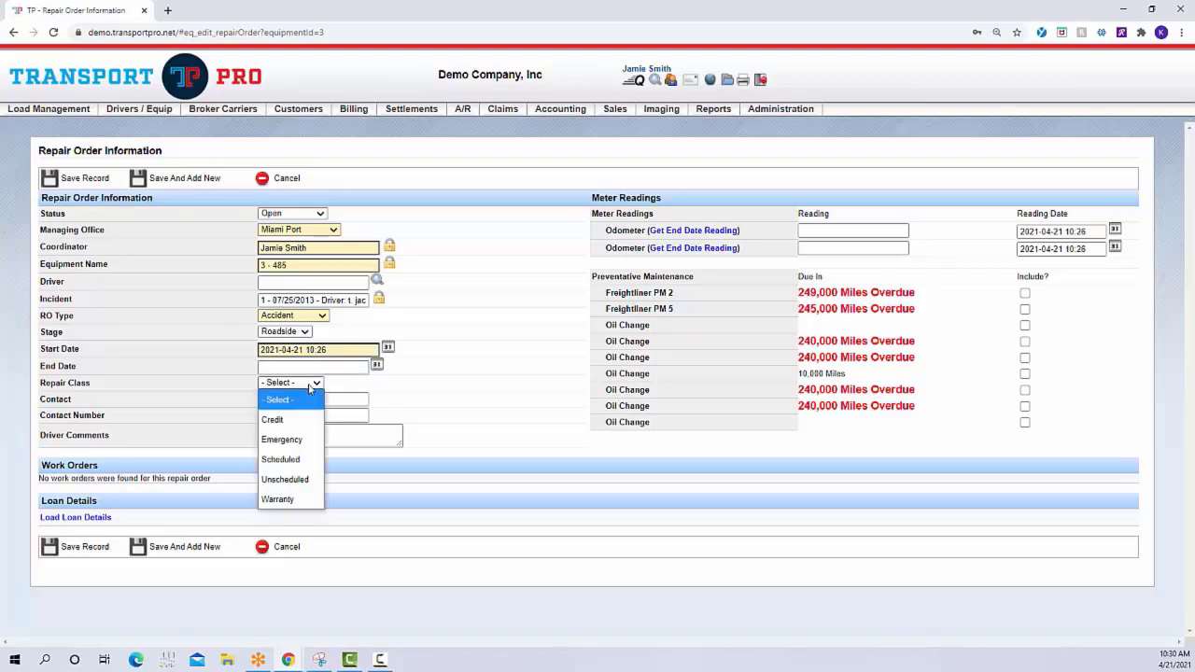
pyautogui.click(303, 479)
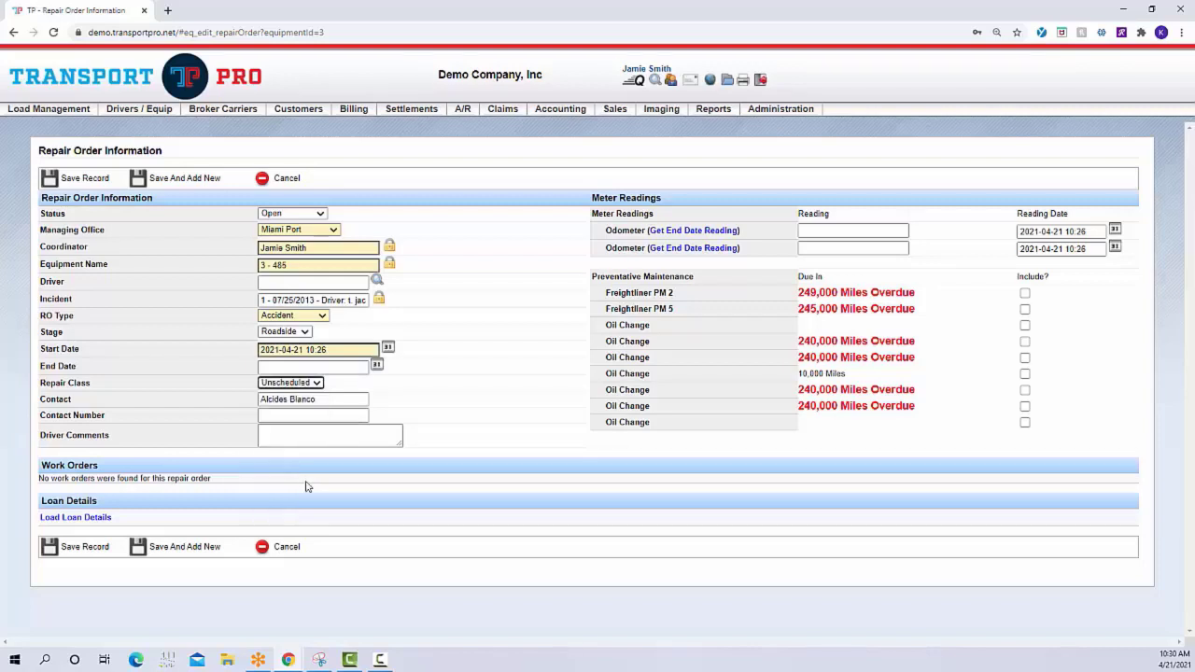
pyautogui.click(412, 388)
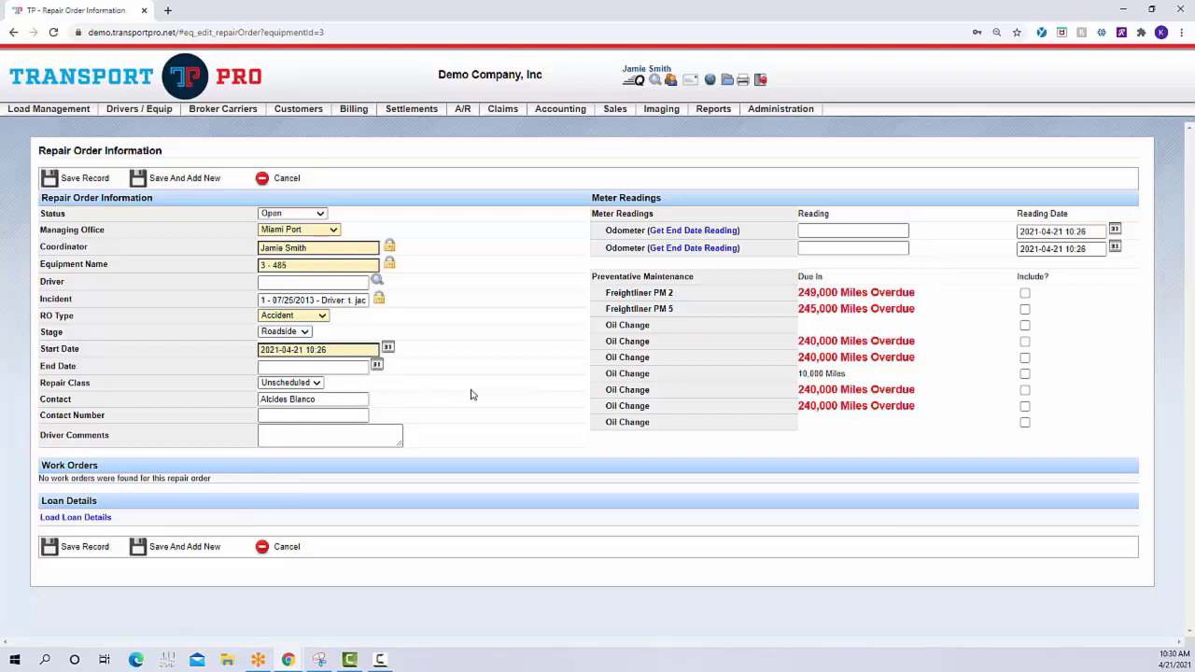
# Enter the contact's phone number on the repair order
pyautogui.click(362, 416)
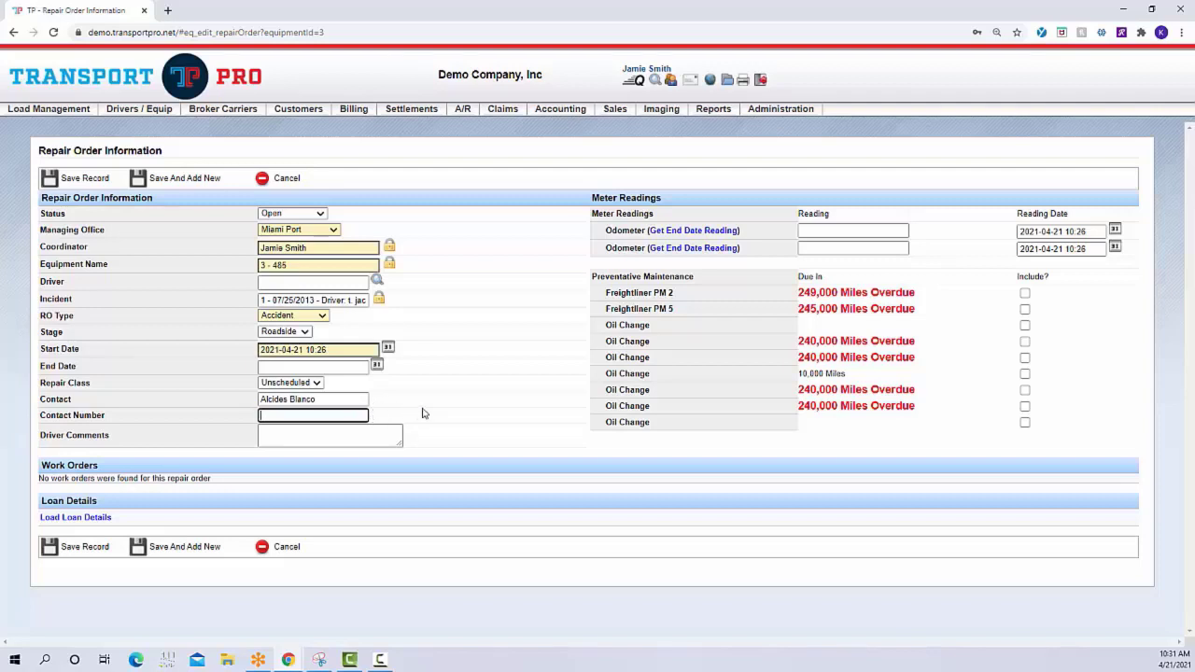
pyautogui.write('555-555-5555')
pyautogui.click(368, 435)
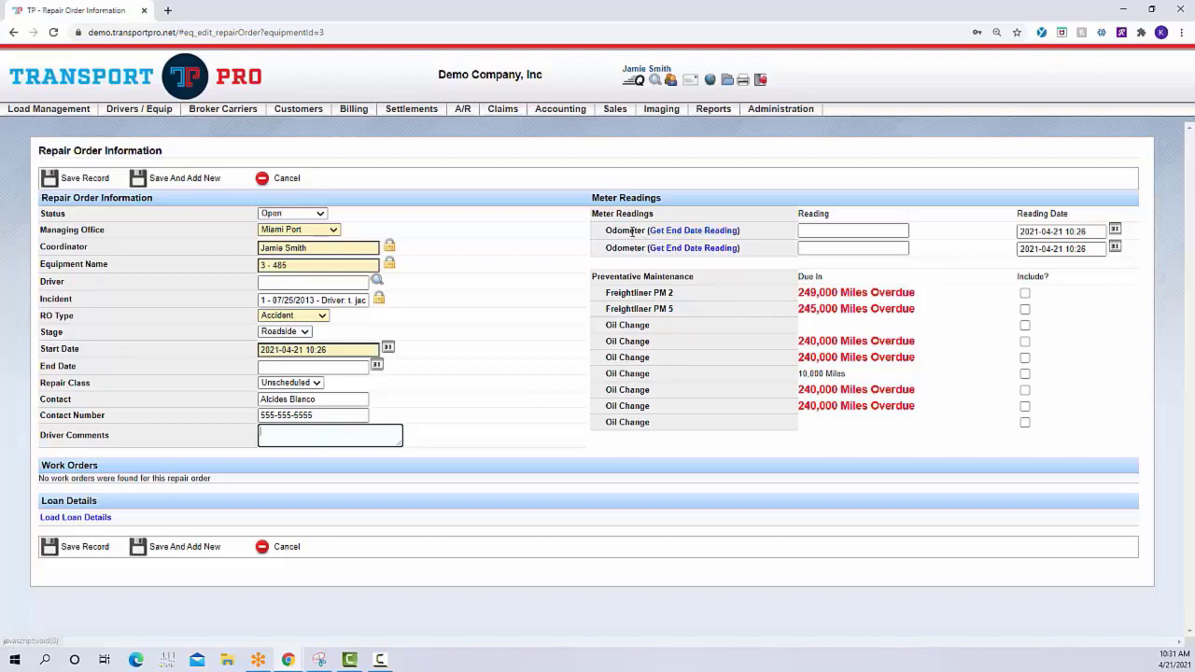
pyautogui.click(819, 230)
pyautogui.click(819, 248)
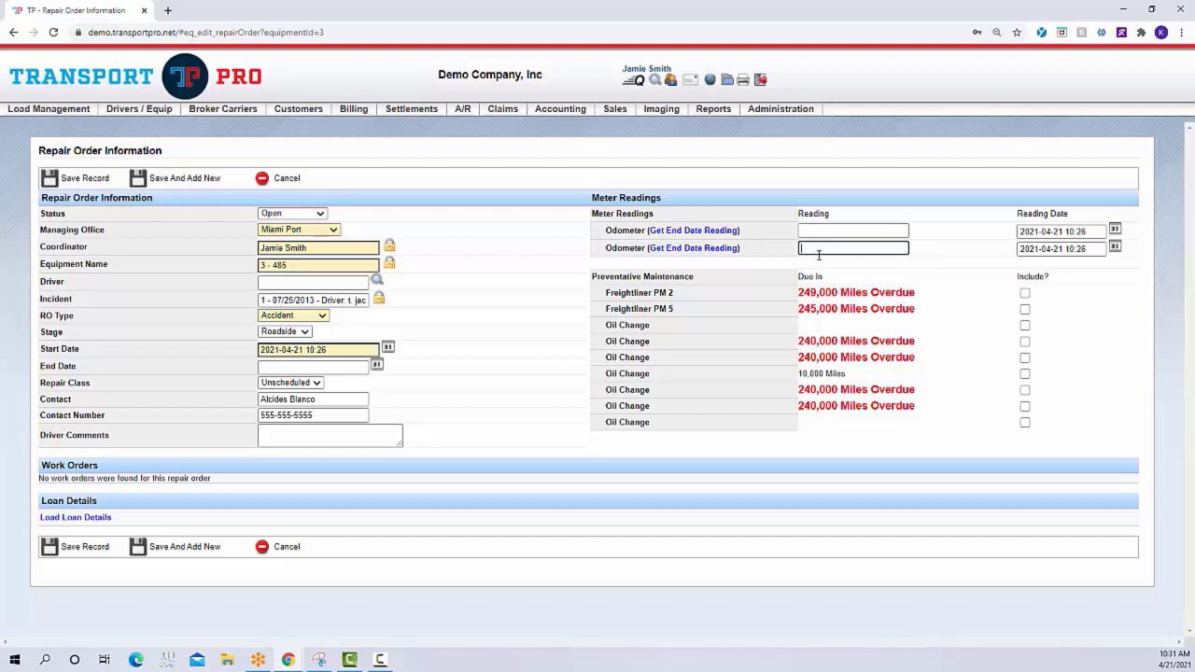
pyautogui.doubleClick(595, 276)
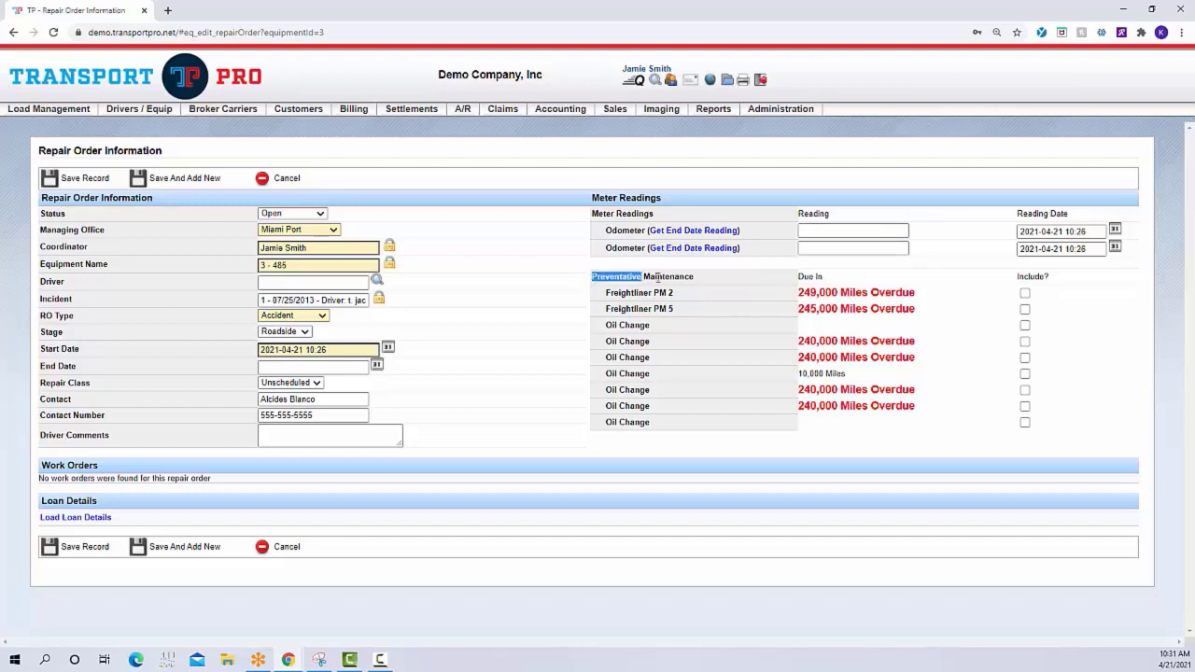
pyautogui.moveTo(658, 276); pyautogui.dragTo(762, 283)
pyautogui.click(762, 283)
# Include Freightliner PM 2, Freightliner PM 5 and all seven Oil Change items in the repair order and save it
pyautogui.click(1025, 294)
pyautogui.click(1025, 309)
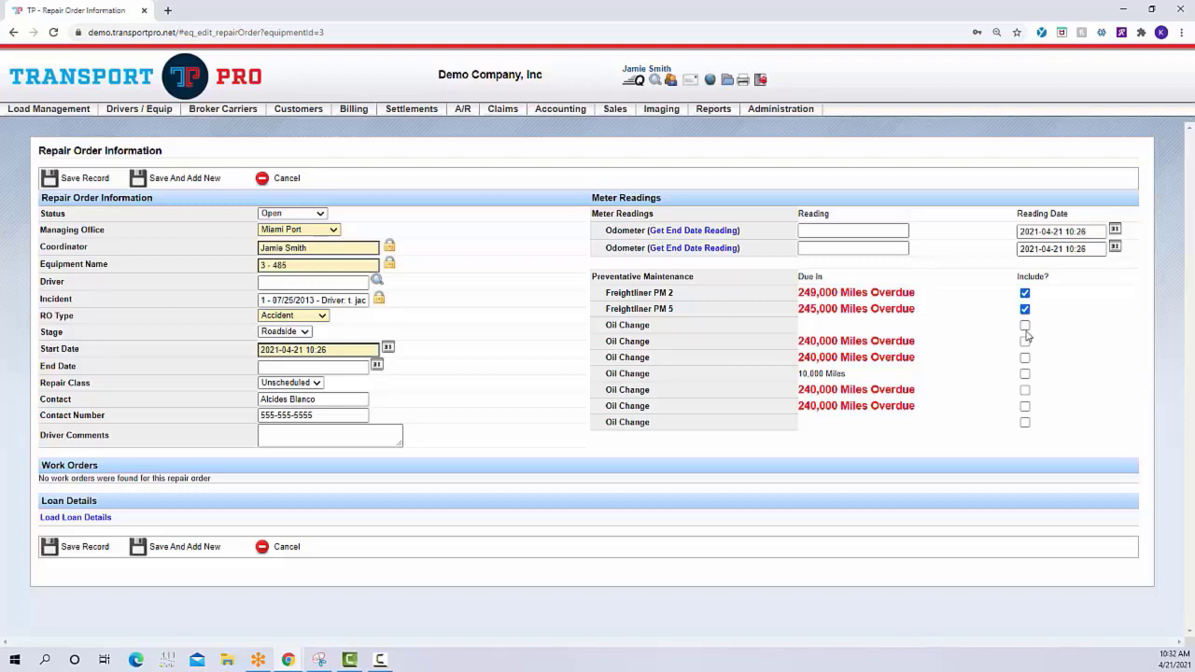
pyautogui.click(1025, 325)
pyautogui.click(1025, 341)
pyautogui.click(1026, 358)
pyautogui.click(1025, 374)
pyautogui.click(1025, 390)
pyautogui.click(1026, 407)
pyautogui.click(1025, 422)
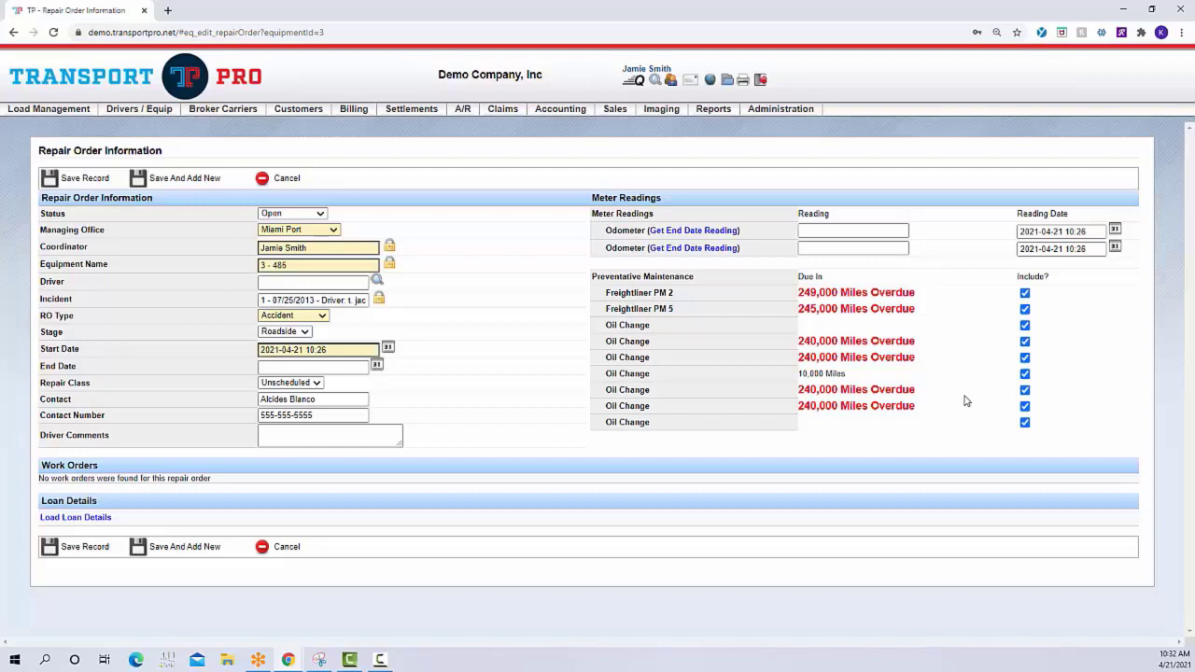
pyautogui.click(89, 181)
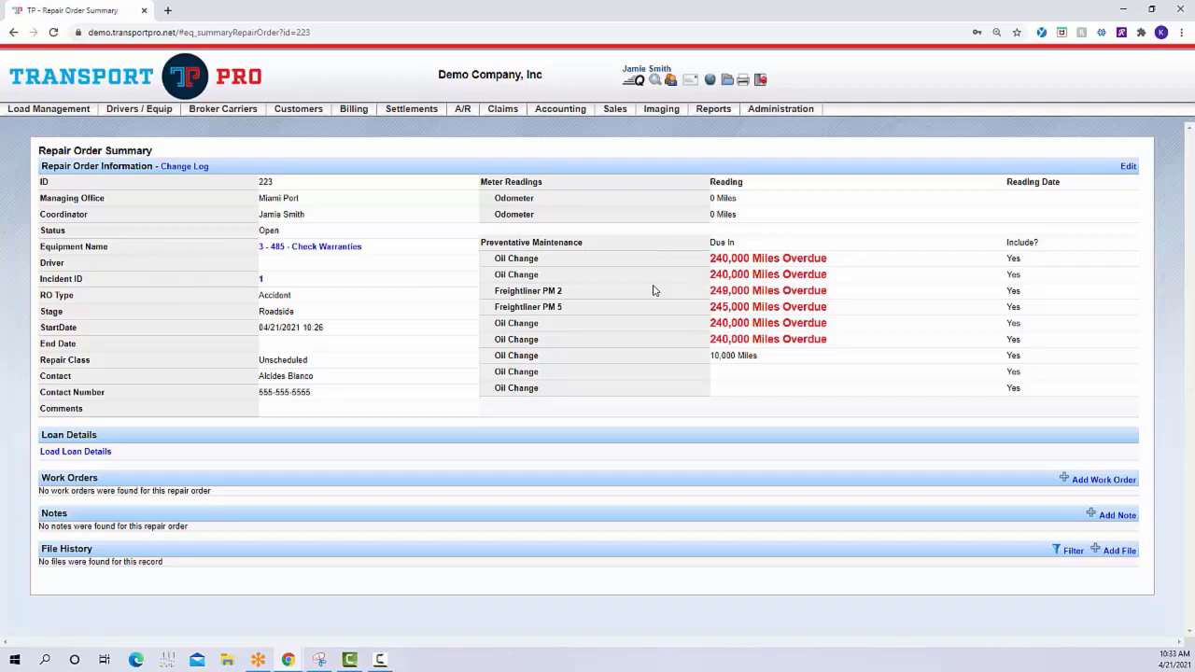
# Add a work order to the repair order with Orange Sphere, LLC as the vendor
pyautogui.click(1102, 482)
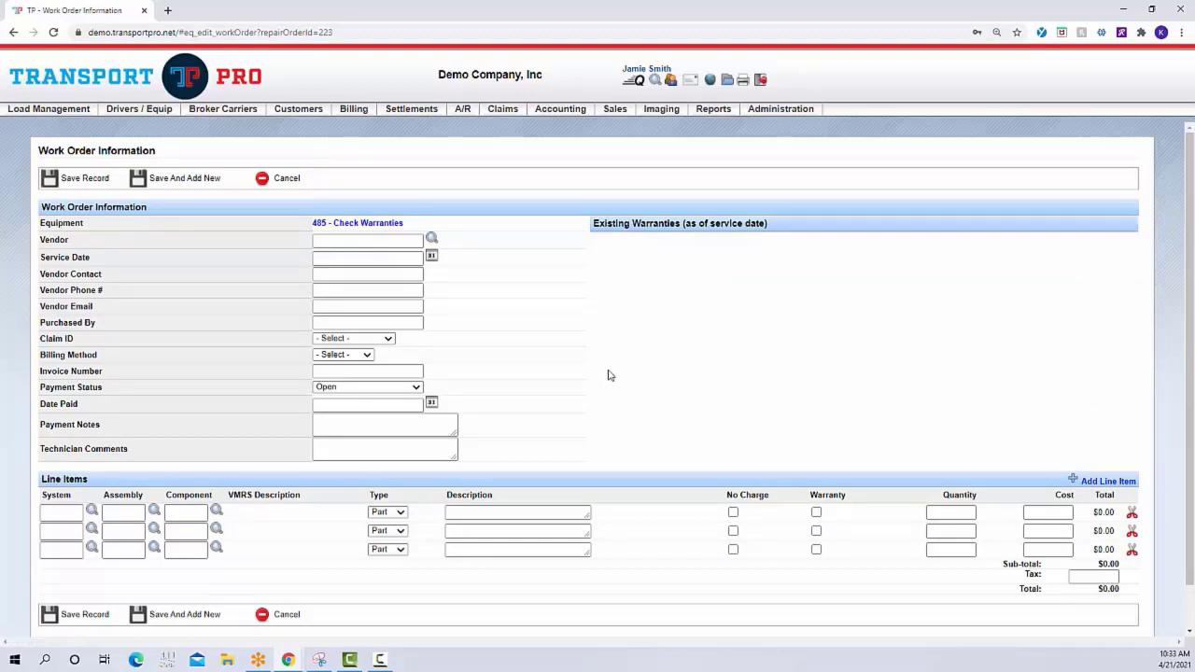
pyautogui.click(385, 241)
pyautogui.write('o')
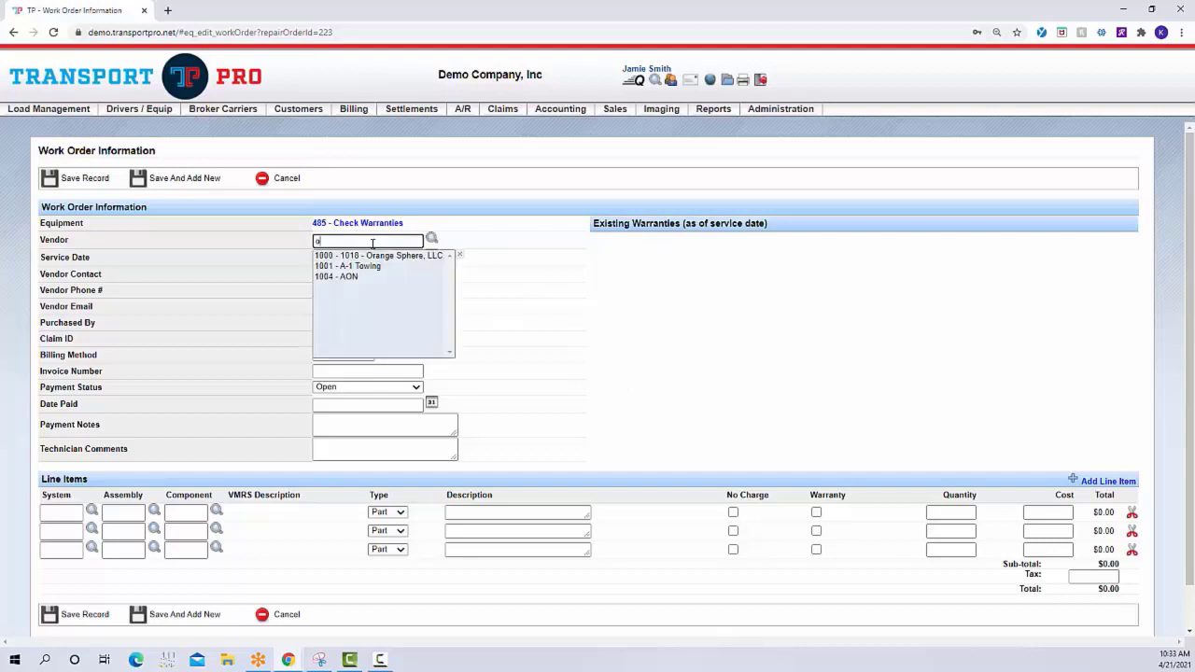
pyautogui.click(389, 258)
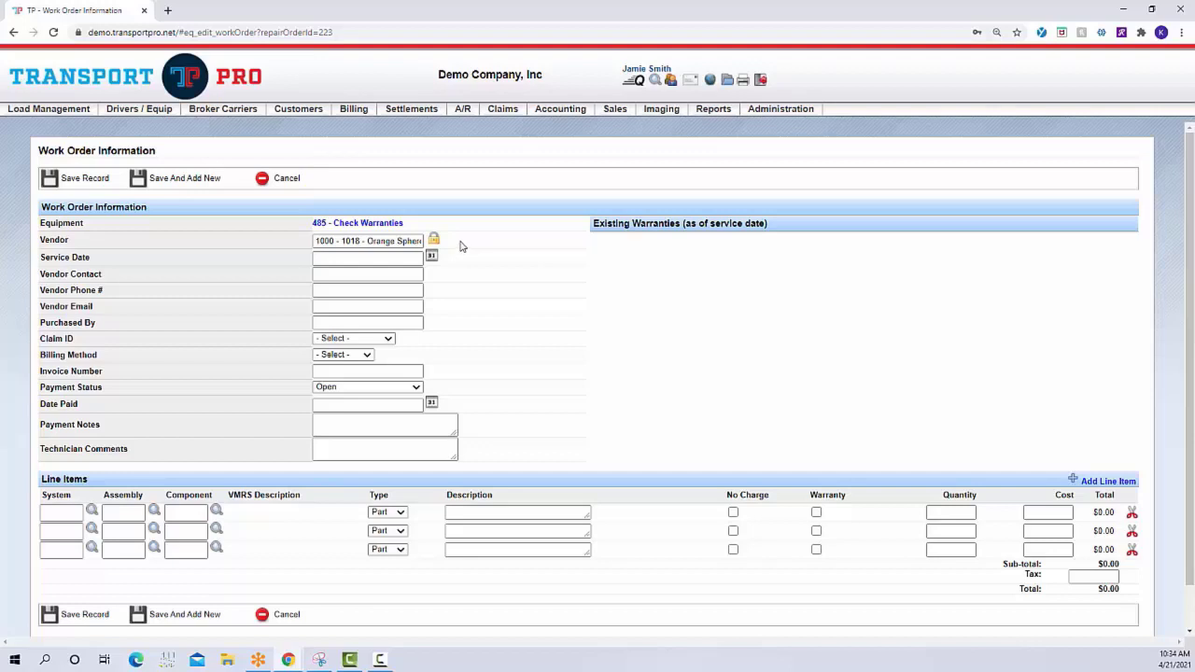
pyautogui.moveTo(576, 110)
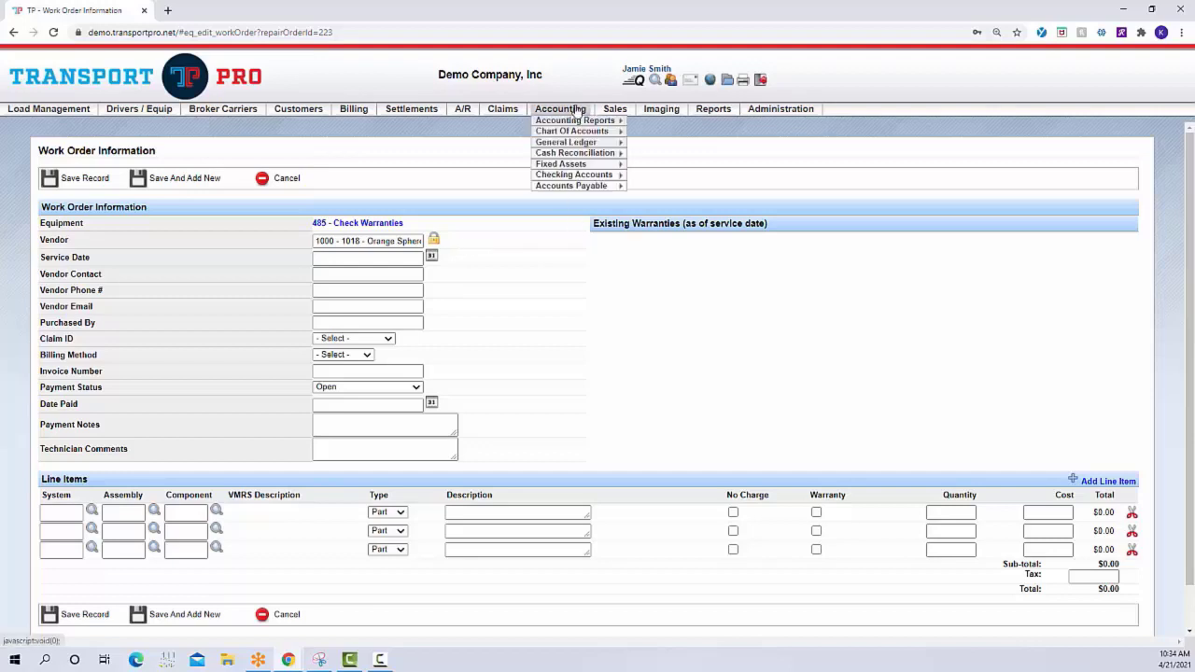
pyautogui.moveTo(598, 185)
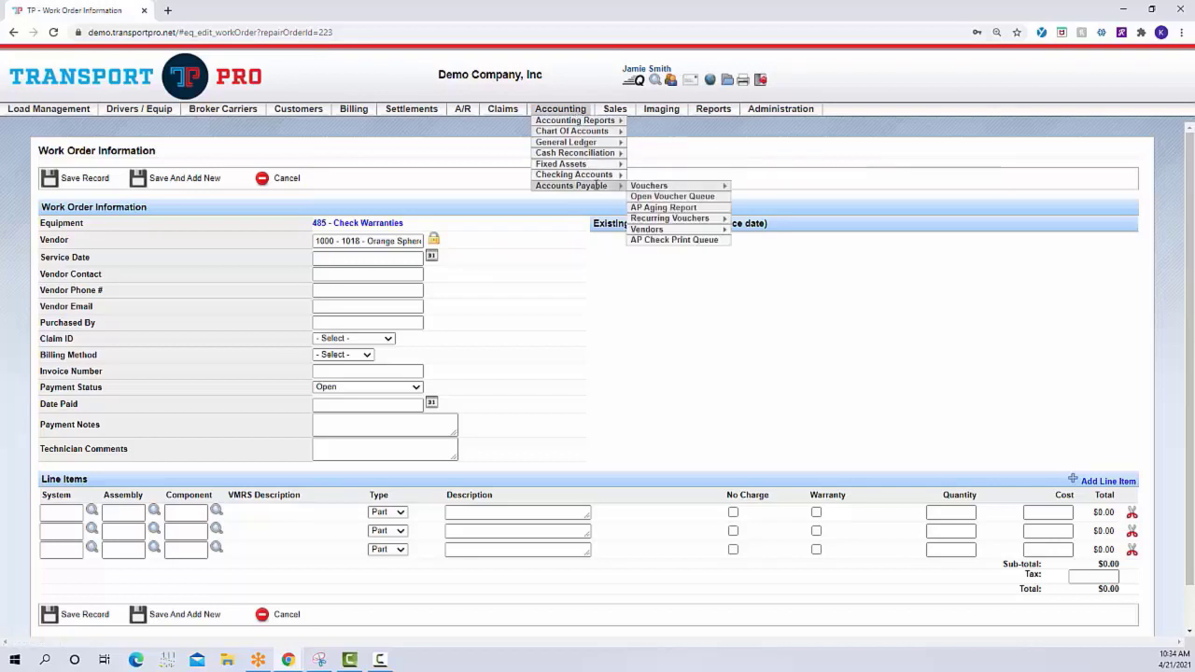
pyautogui.moveTo(670, 230)
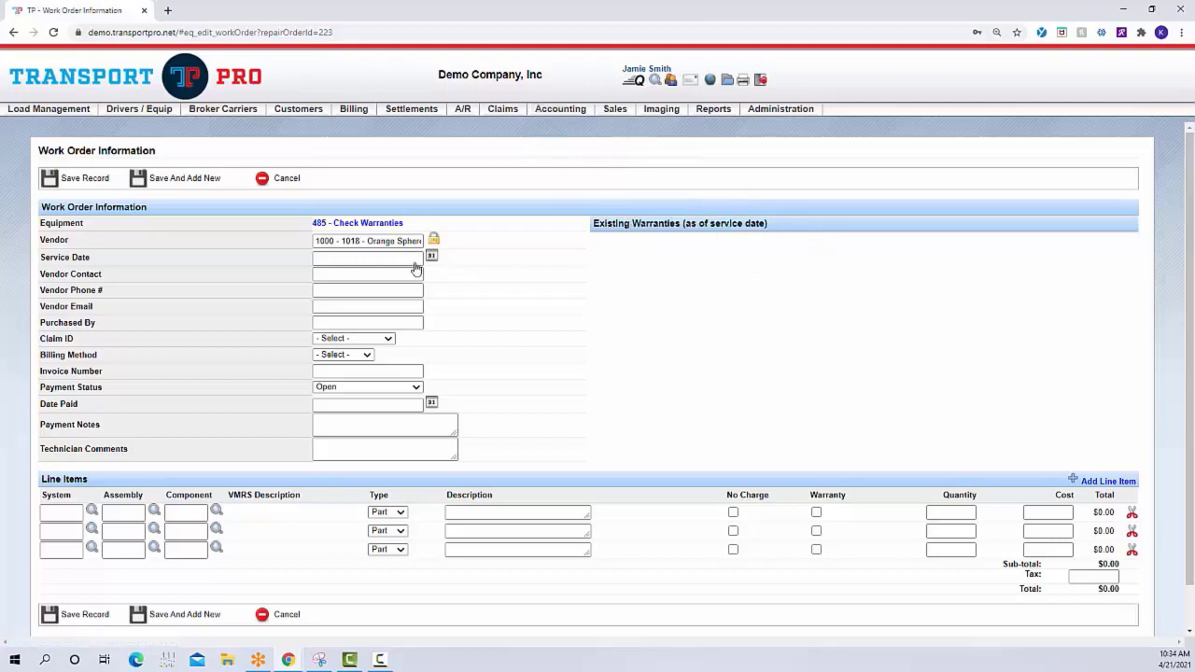
# Set the work order's service date to 2021-04-21
pyautogui.click(360, 241)
pyautogui.click(431, 258)
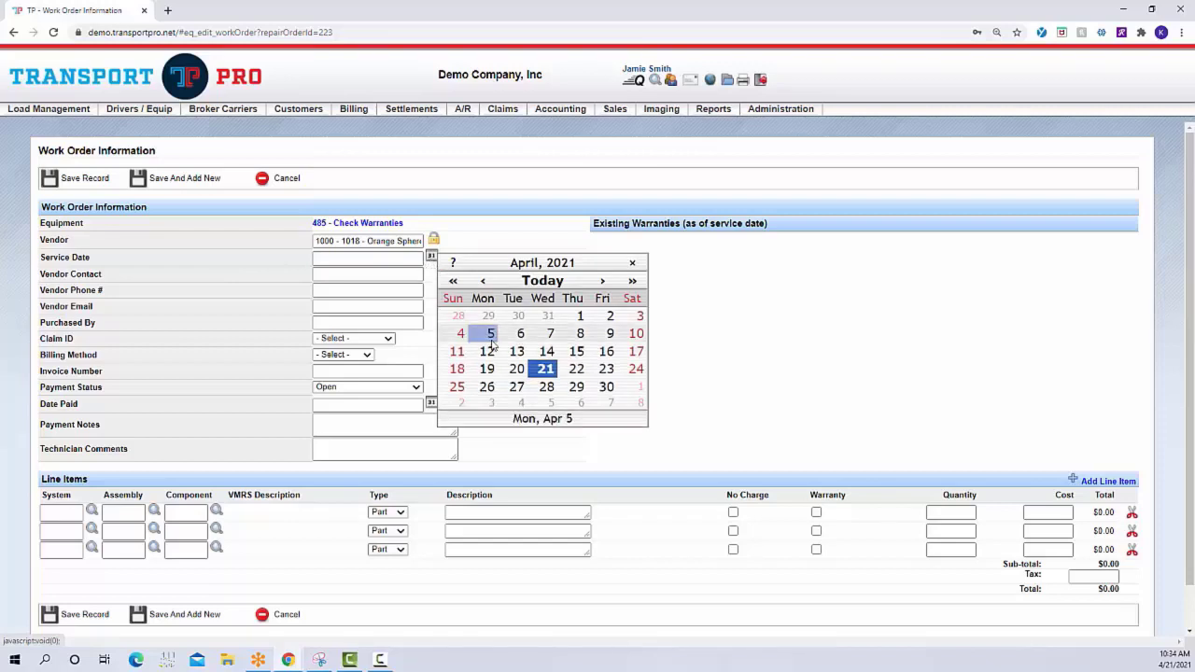
pyautogui.click(544, 370)
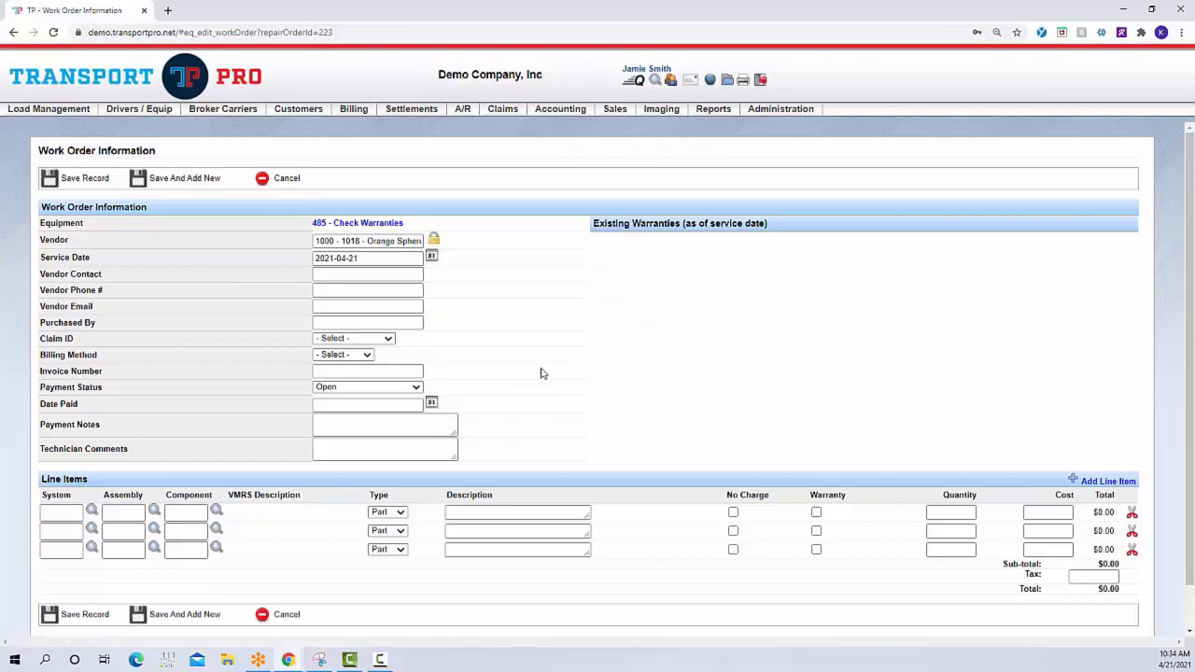
# Enter the vendor contact's full name and phone number on the work order
pyautogui.click(359, 272)
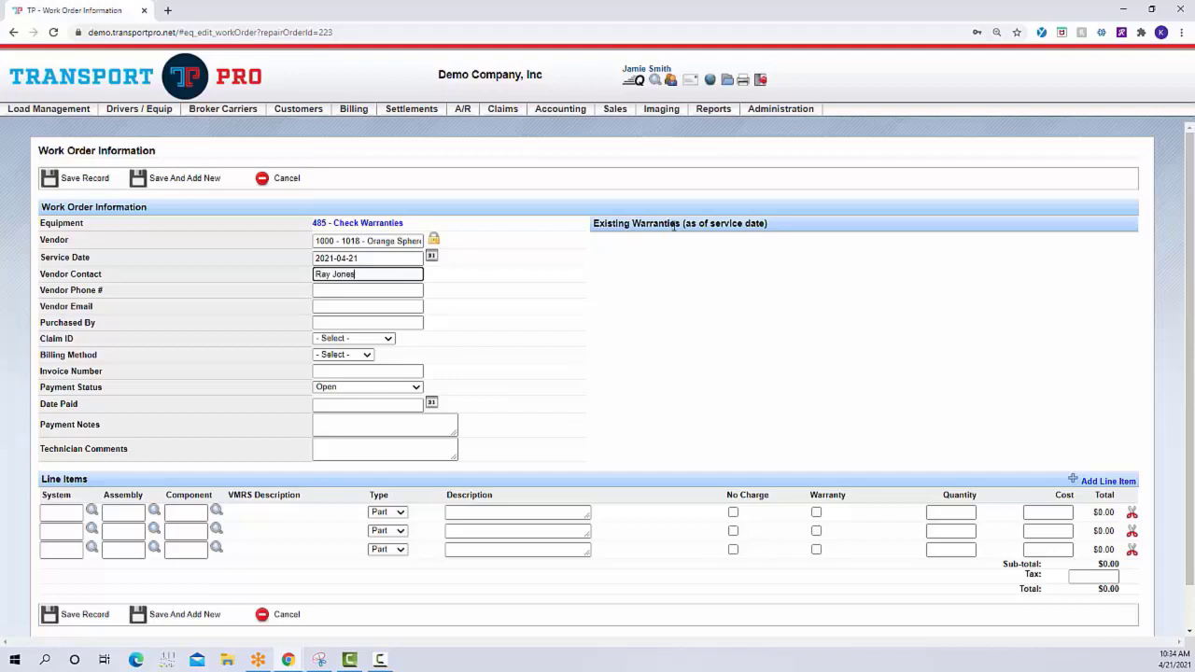
pyautogui.press('Tab')
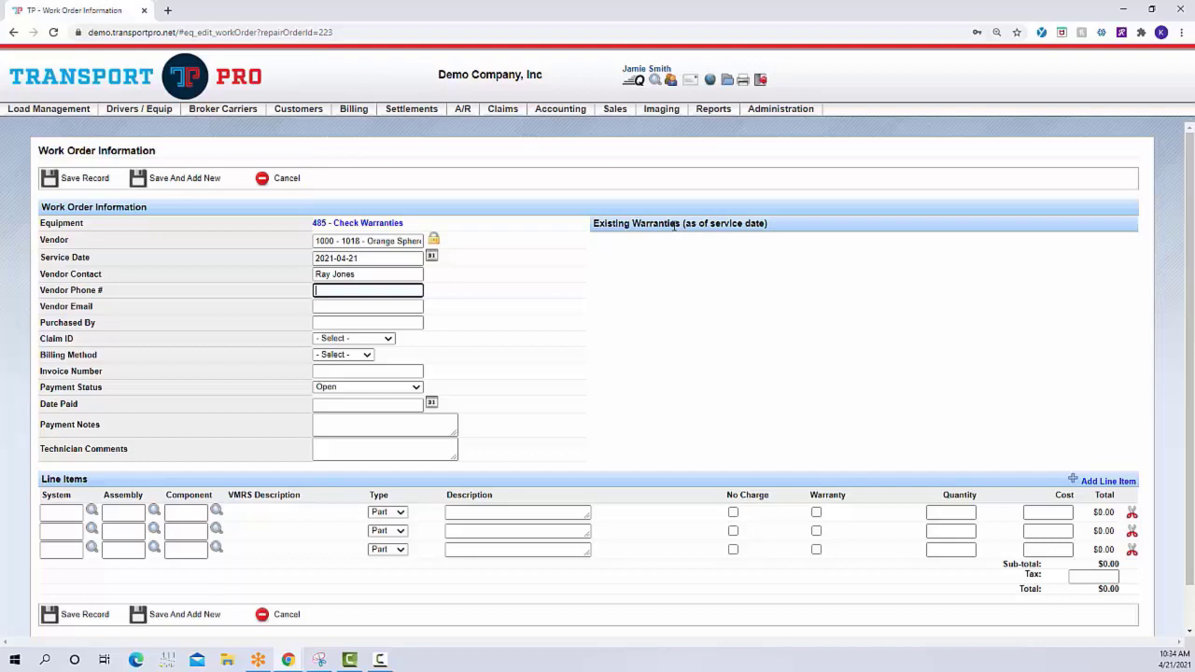
pyautogui.write('333-333-3333')
pyautogui.press('Tab')
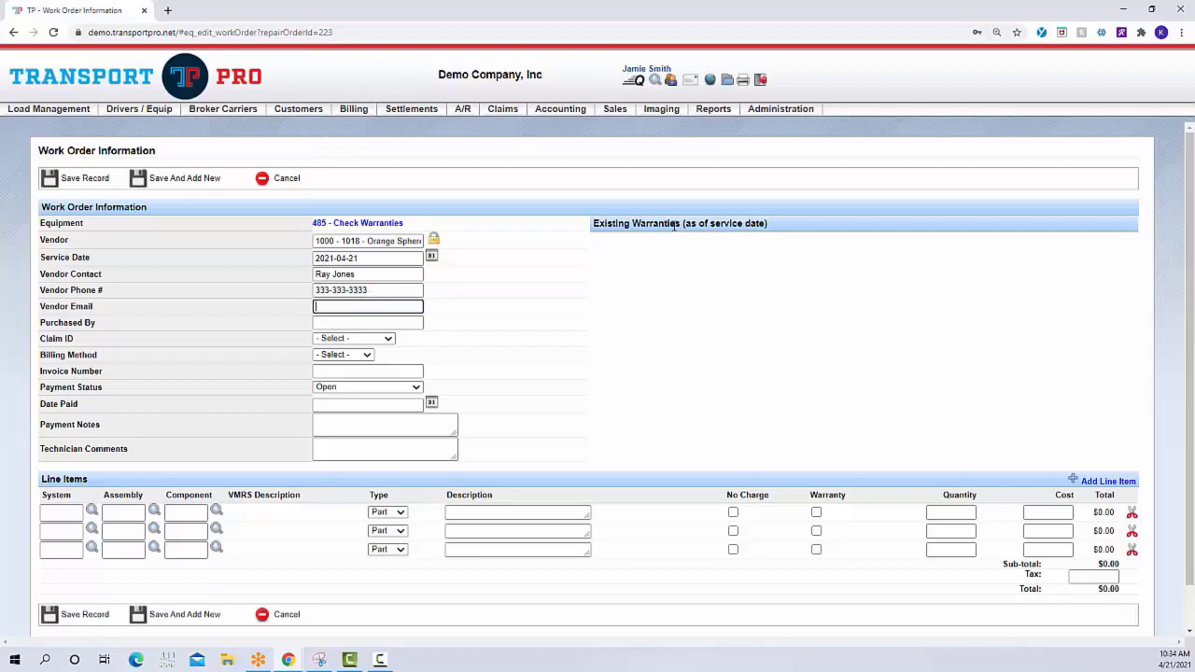
# Enter the vendor's email address and the purchaser's full name on the work order
pyautogui.press('Tab')
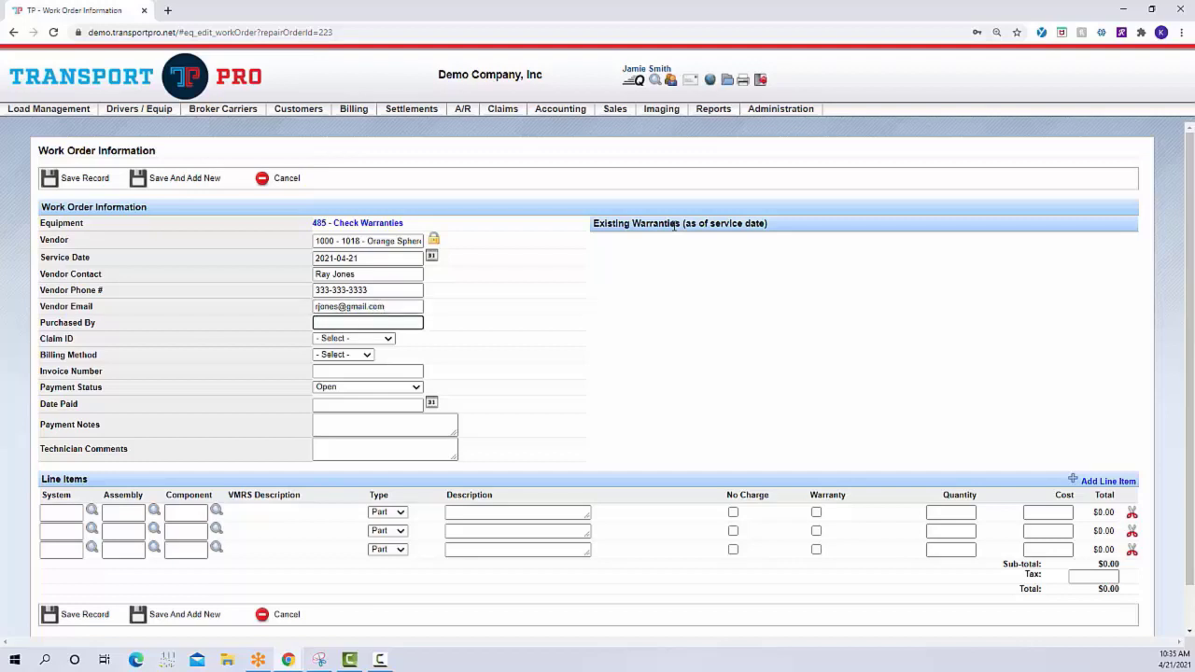
# Check which claims can be linked to the work order, leaving the claim ID unselected
pyautogui.click(388, 340)
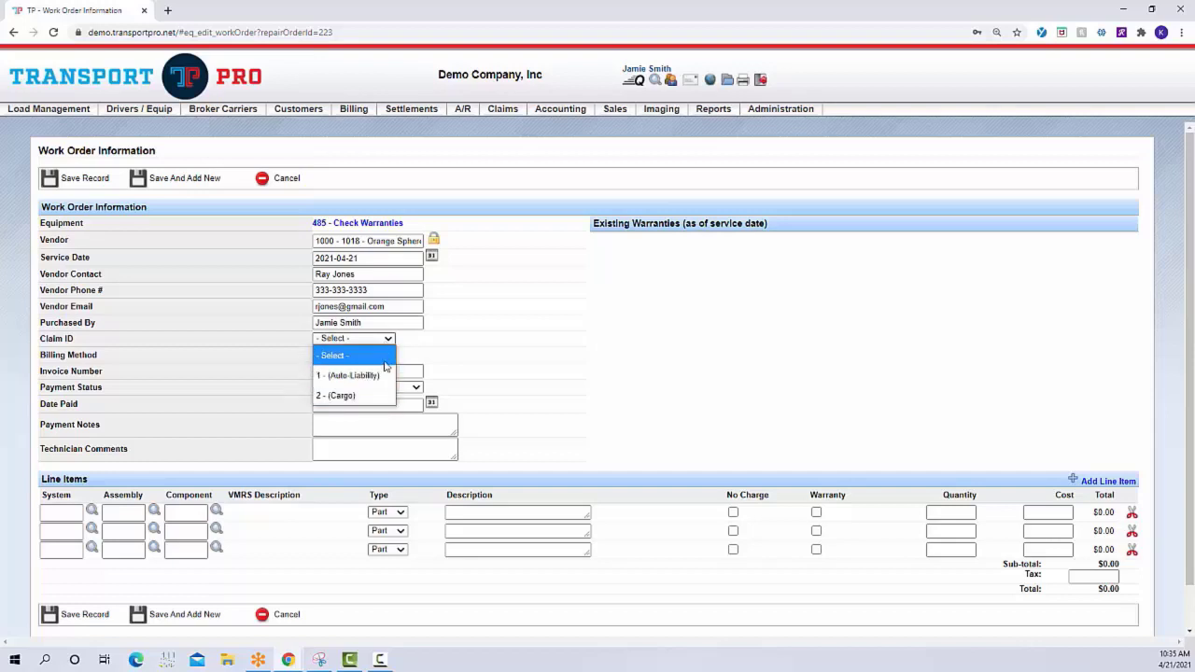
pyautogui.click(383, 356)
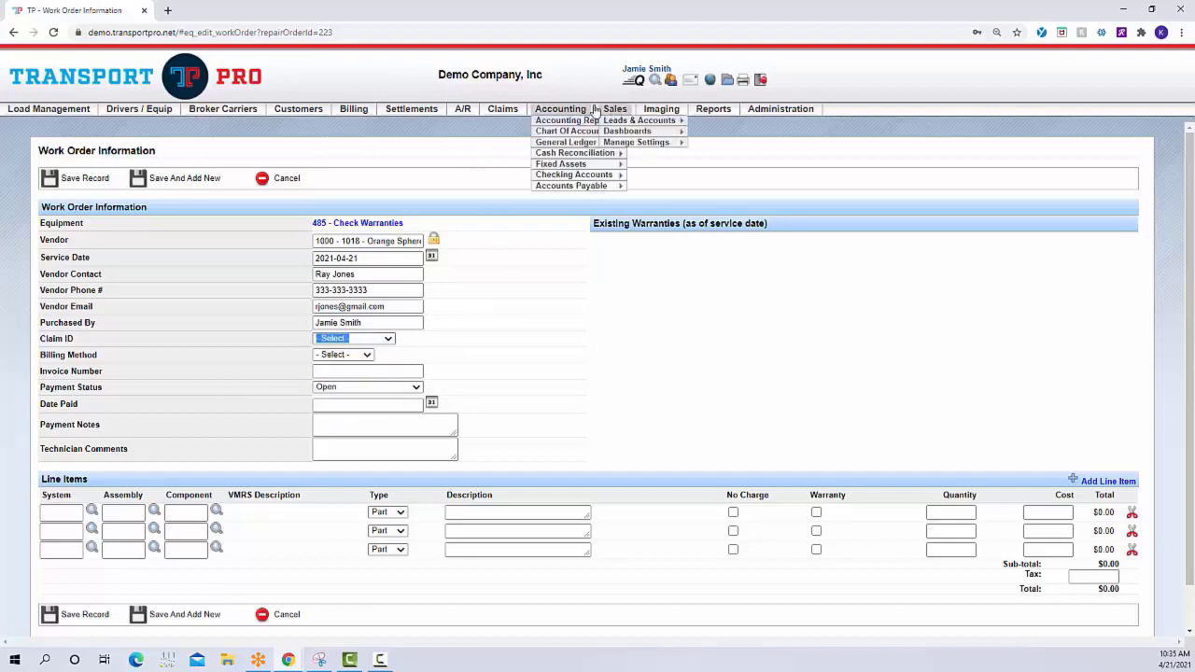
pyautogui.moveTo(516, 112)
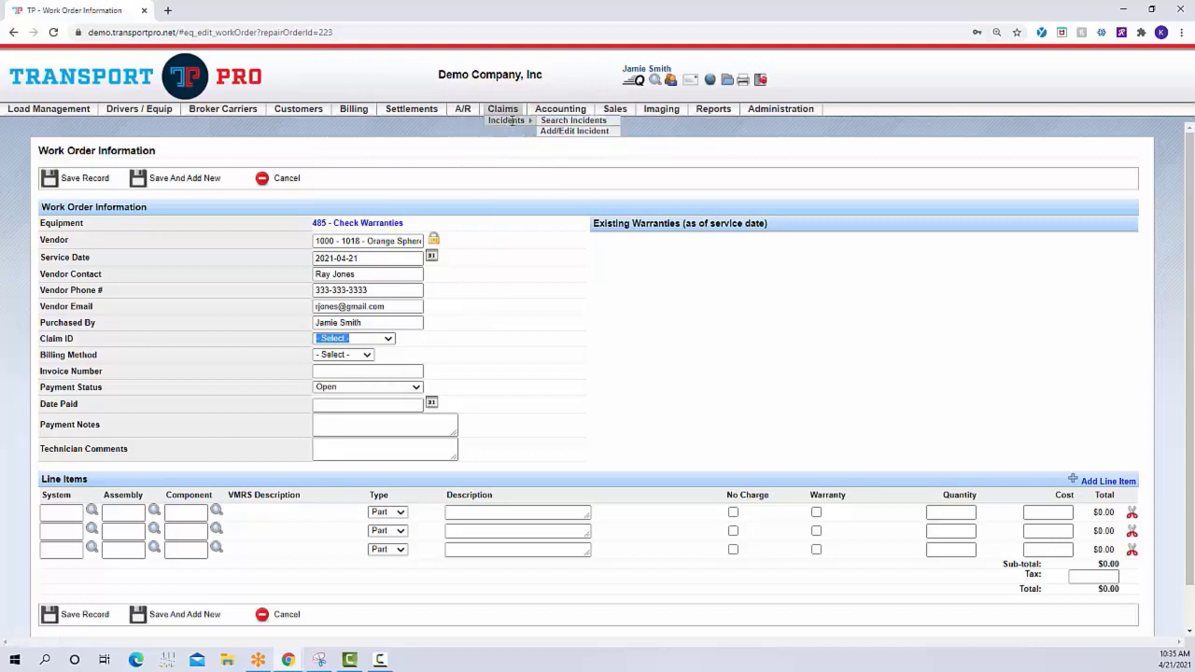
pyautogui.click(532, 276)
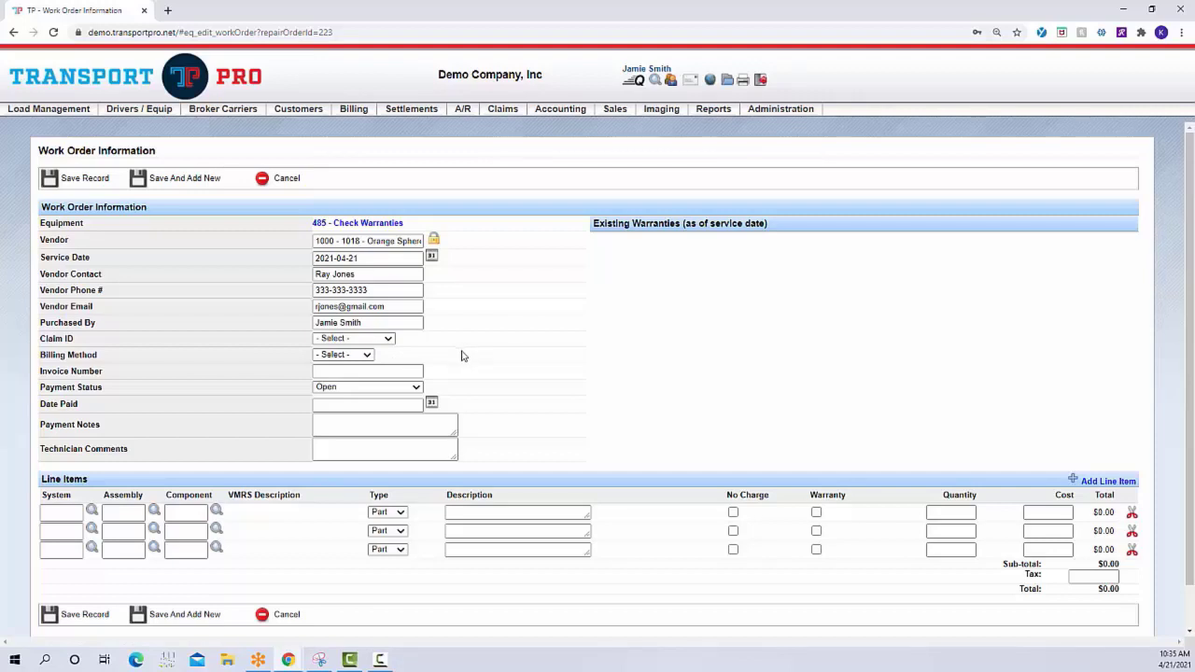
# Set the work order's billing method to Credit Card and enter the invoice number
pyautogui.click(368, 358)
pyautogui.click(368, 357)
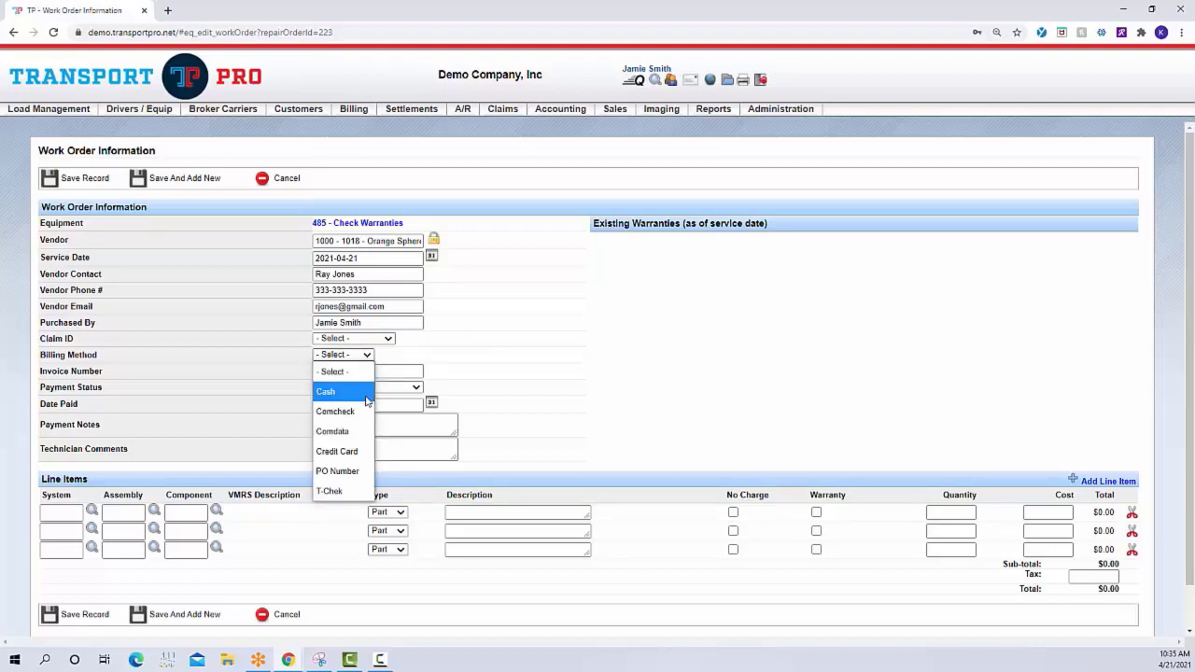
pyautogui.click(355, 452)
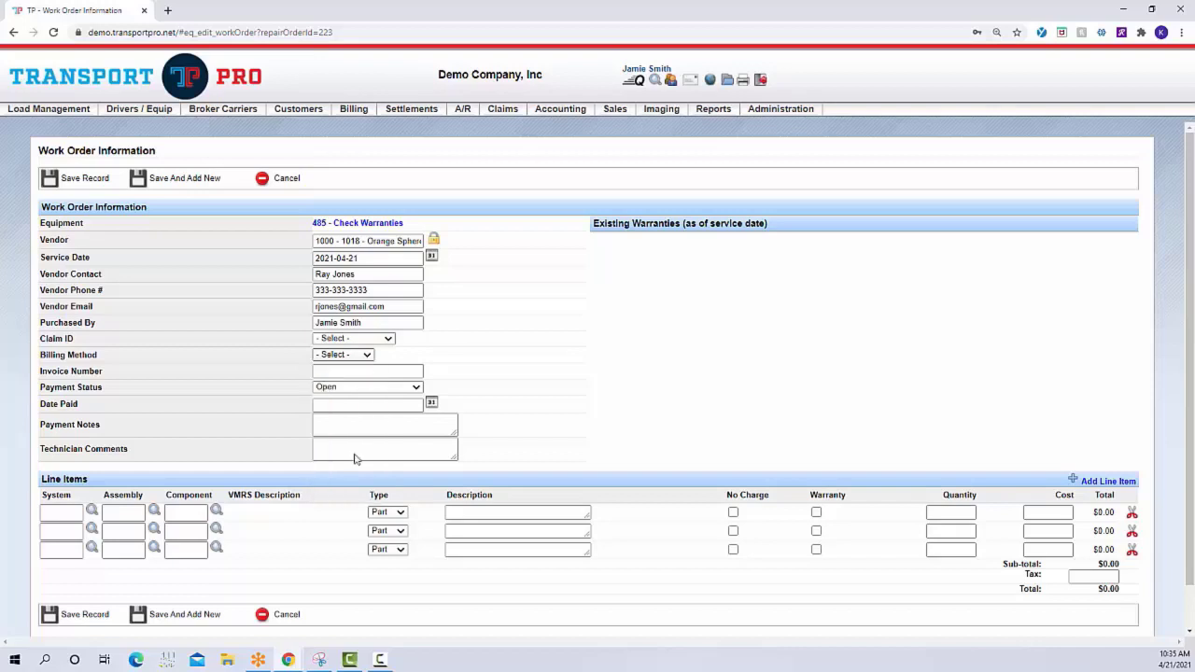
pyautogui.click(413, 372)
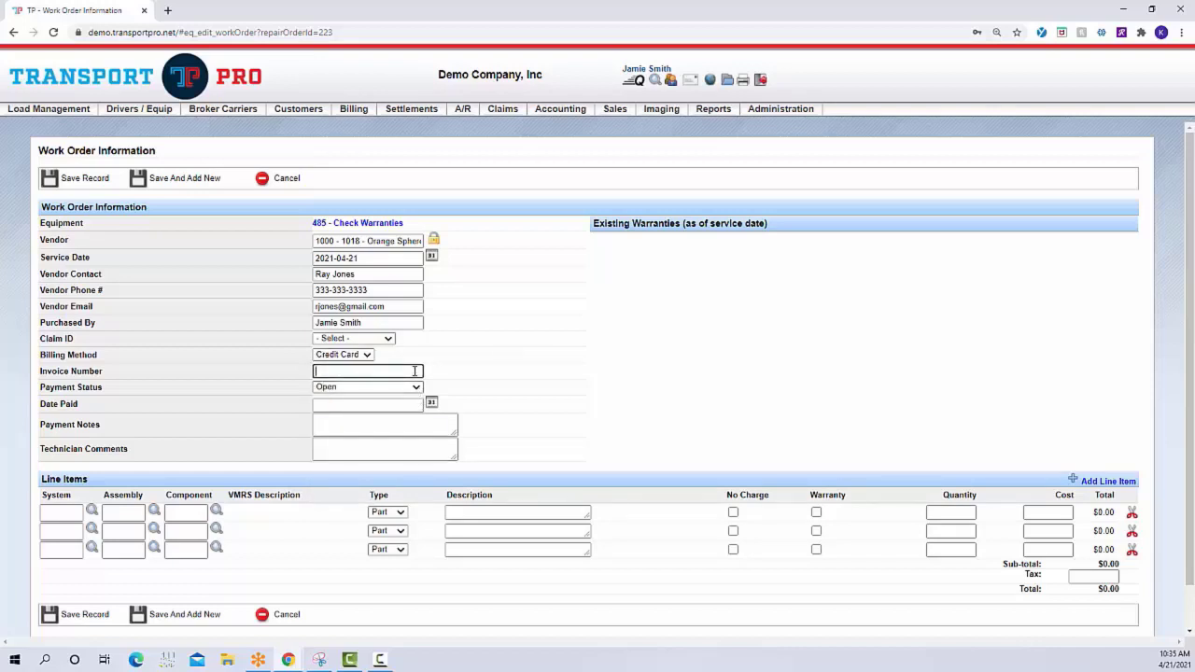
pyautogui.write('85')
pyautogui.write('0876')
# Check the work order's payment status options and its date paid, payment notes and technician comments fields
pyautogui.click(404, 387)
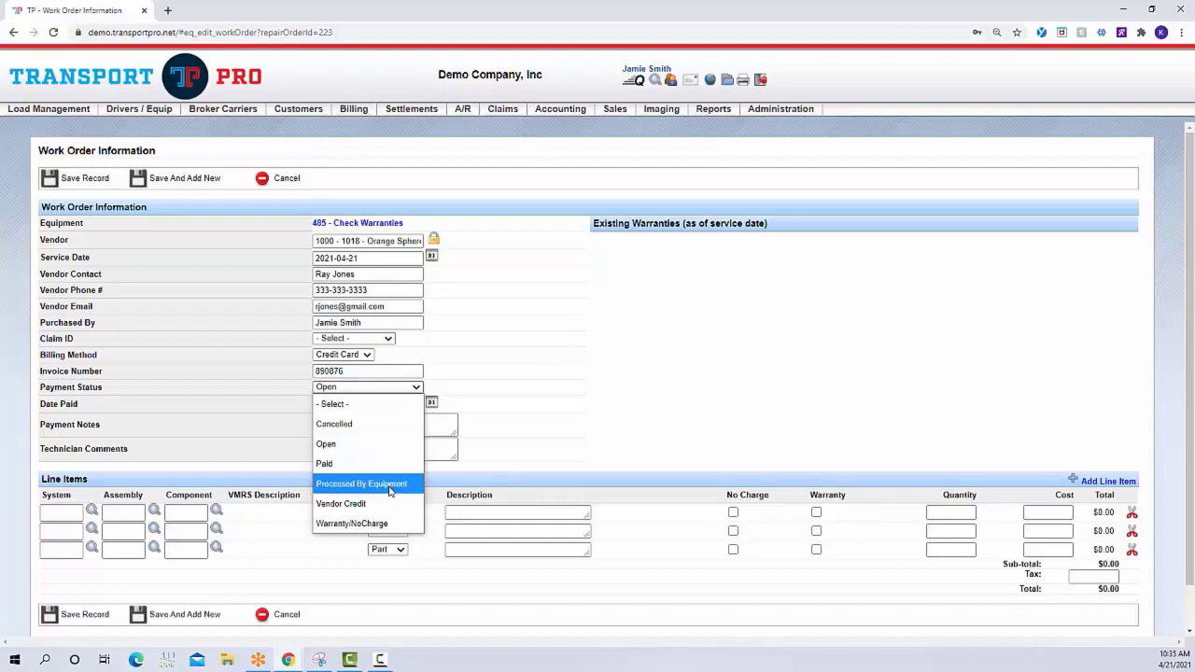
pyautogui.click(556, 395)
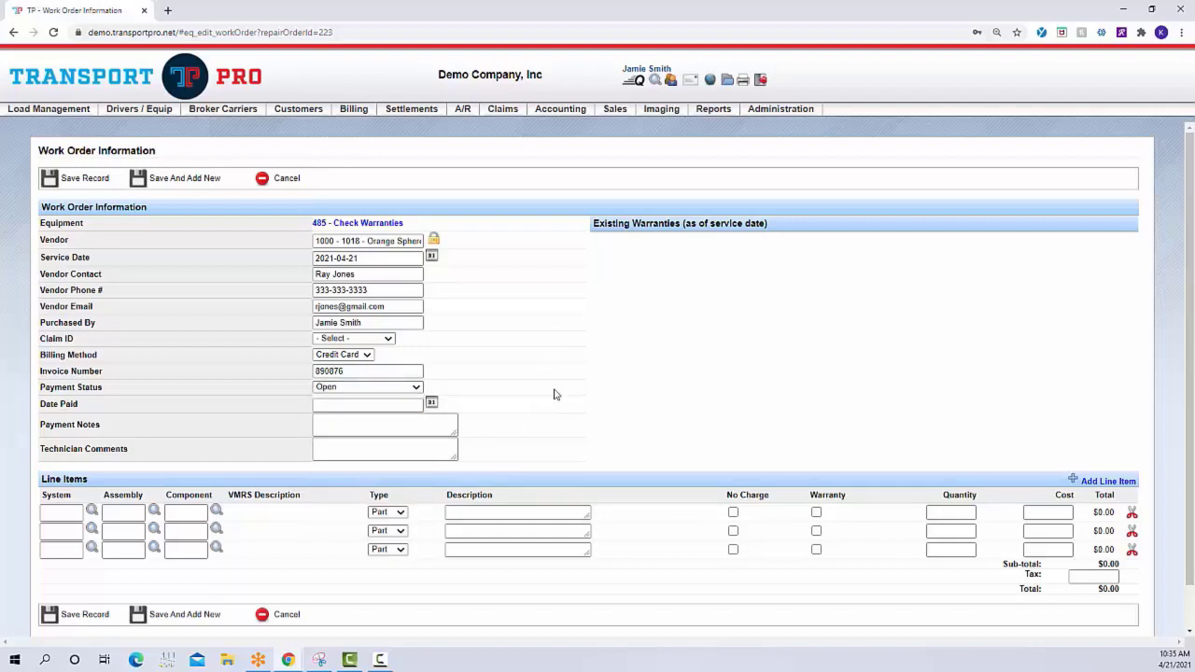
pyautogui.scroll(-1, 553, 395)
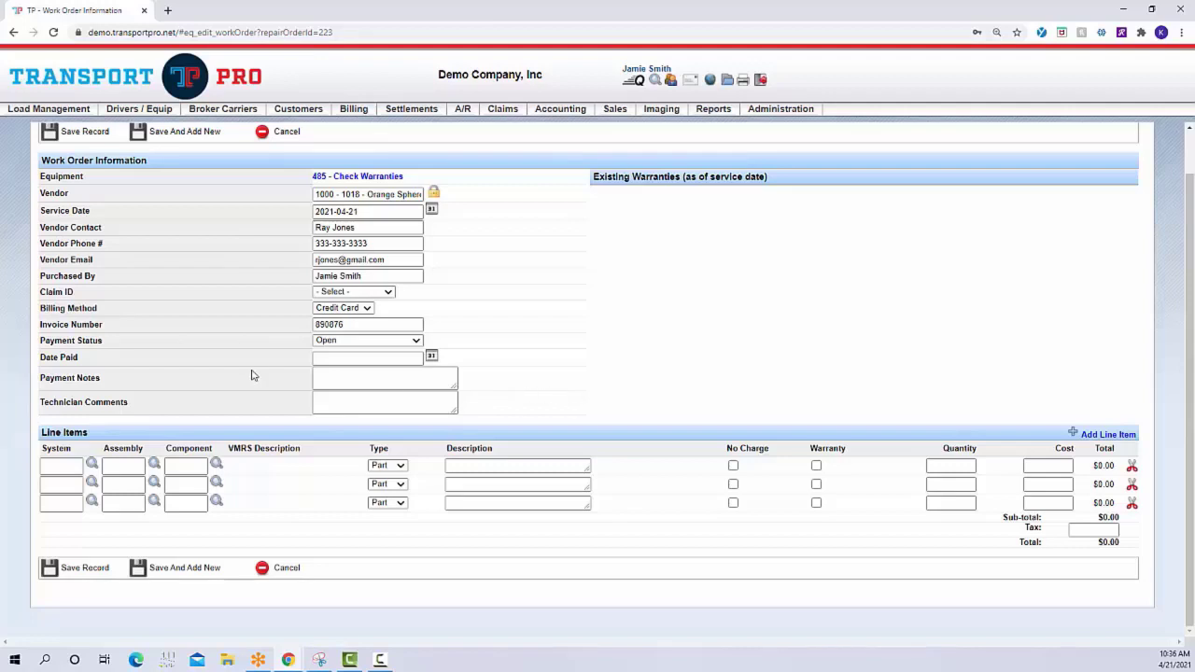
pyautogui.click(423, 359)
pyautogui.click(417, 375)
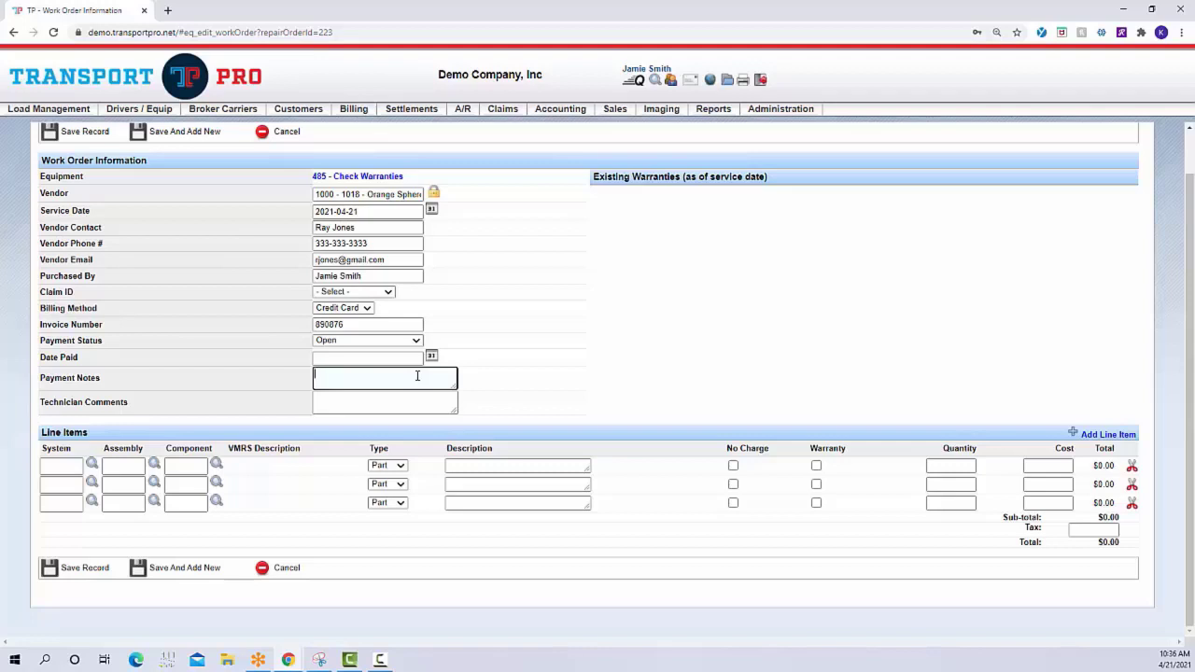
pyautogui.click(414, 402)
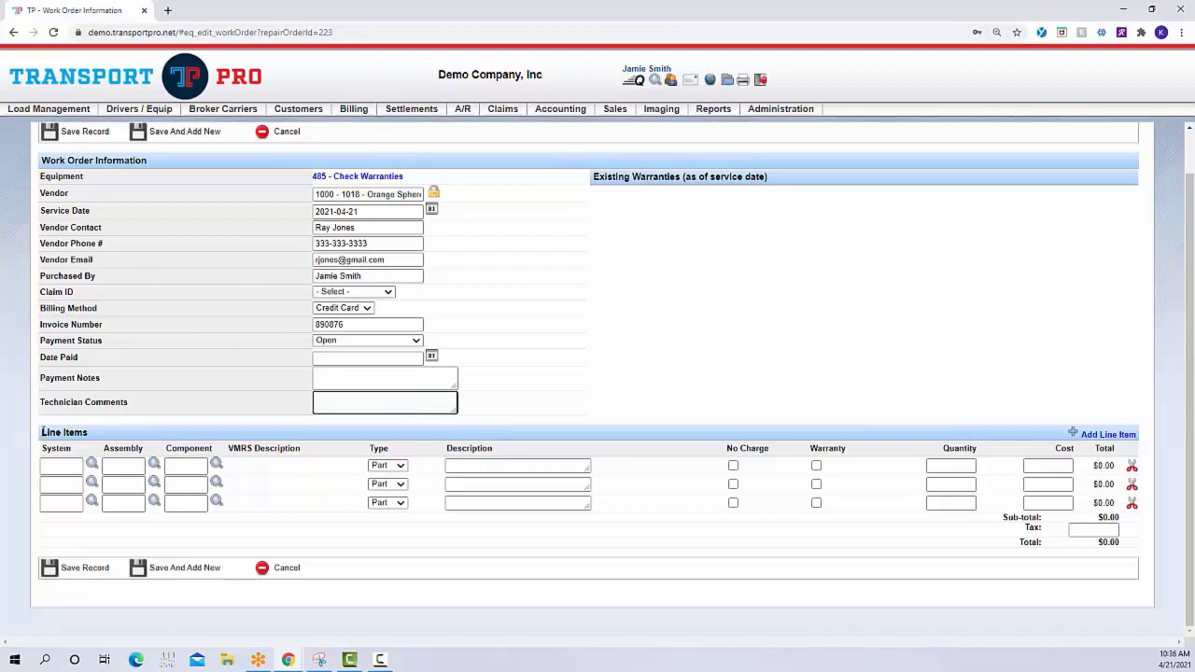
# Look over the work order's line items section and the available VMRS code functions
pyautogui.moveTo(42, 433); pyautogui.dragTo(101, 439)
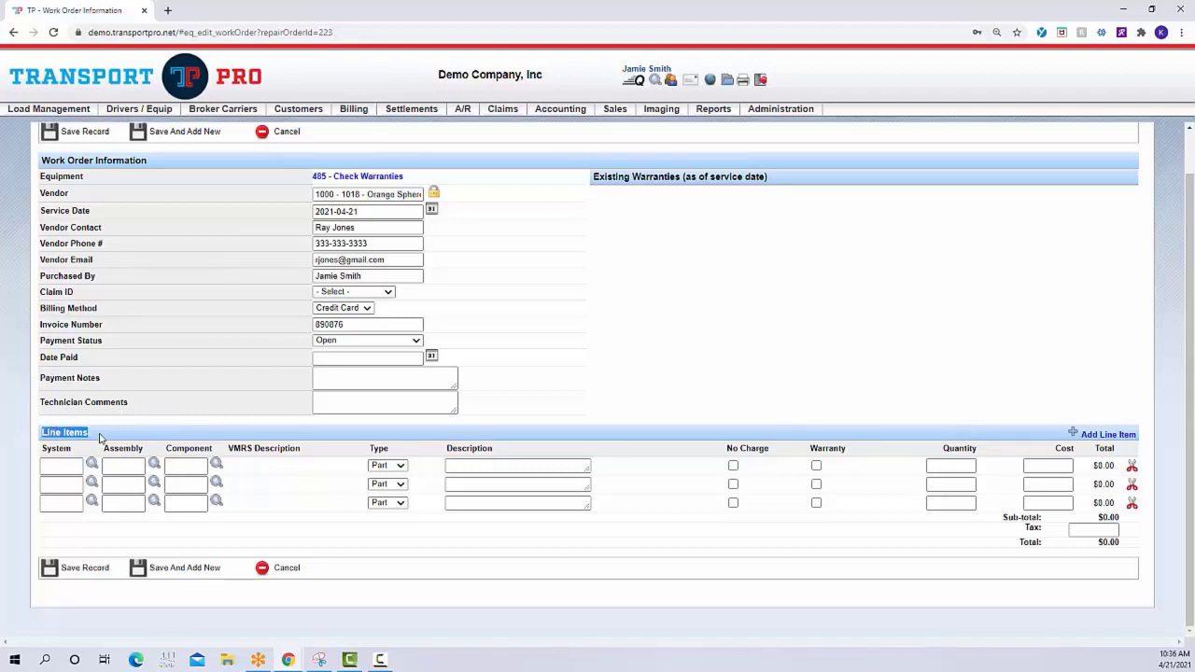
pyautogui.click(299, 491)
pyautogui.moveTo(157, 116)
pyautogui.moveTo(147, 142)
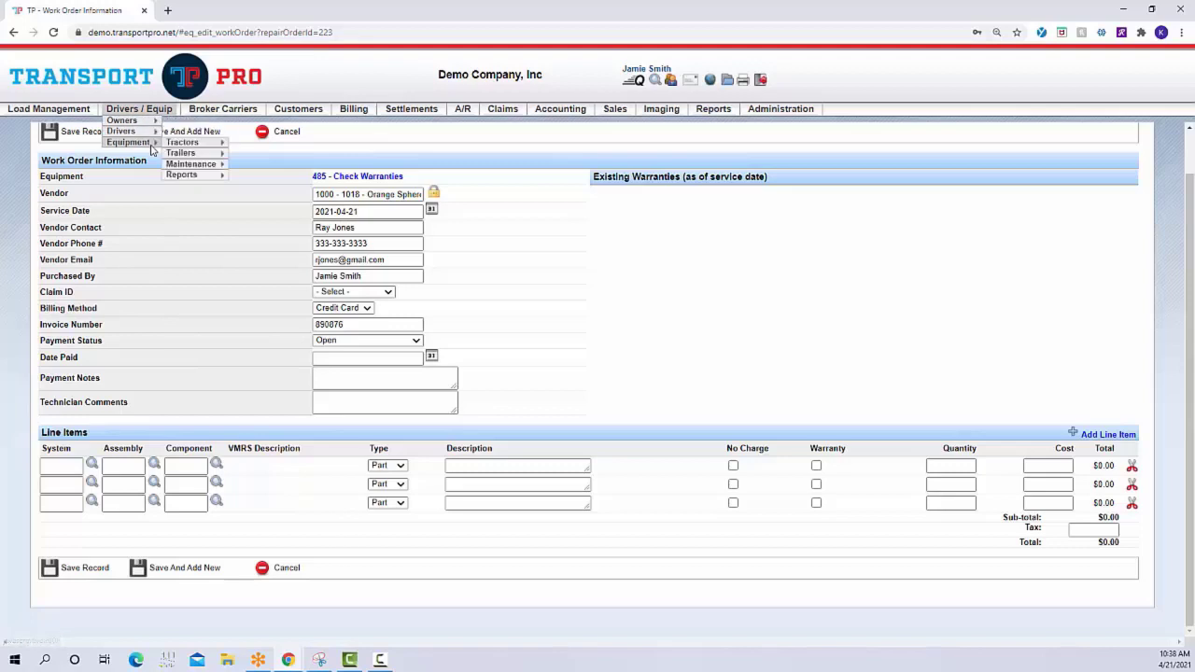
pyautogui.moveTo(213, 164)
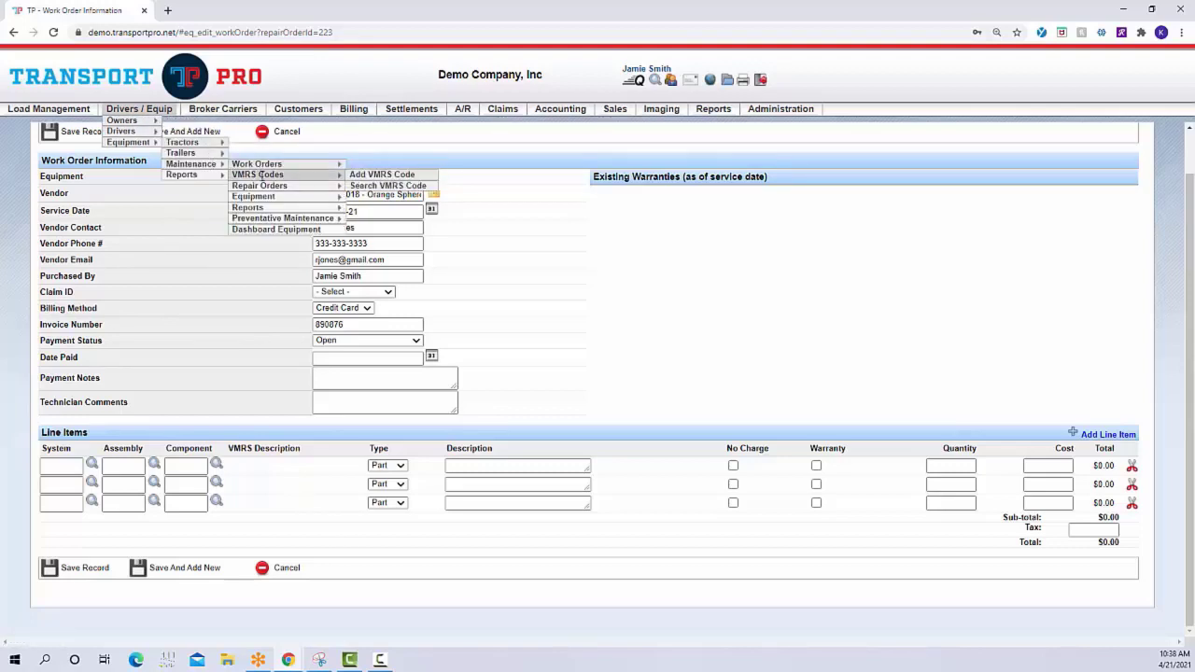
pyautogui.moveTo(331, 180)
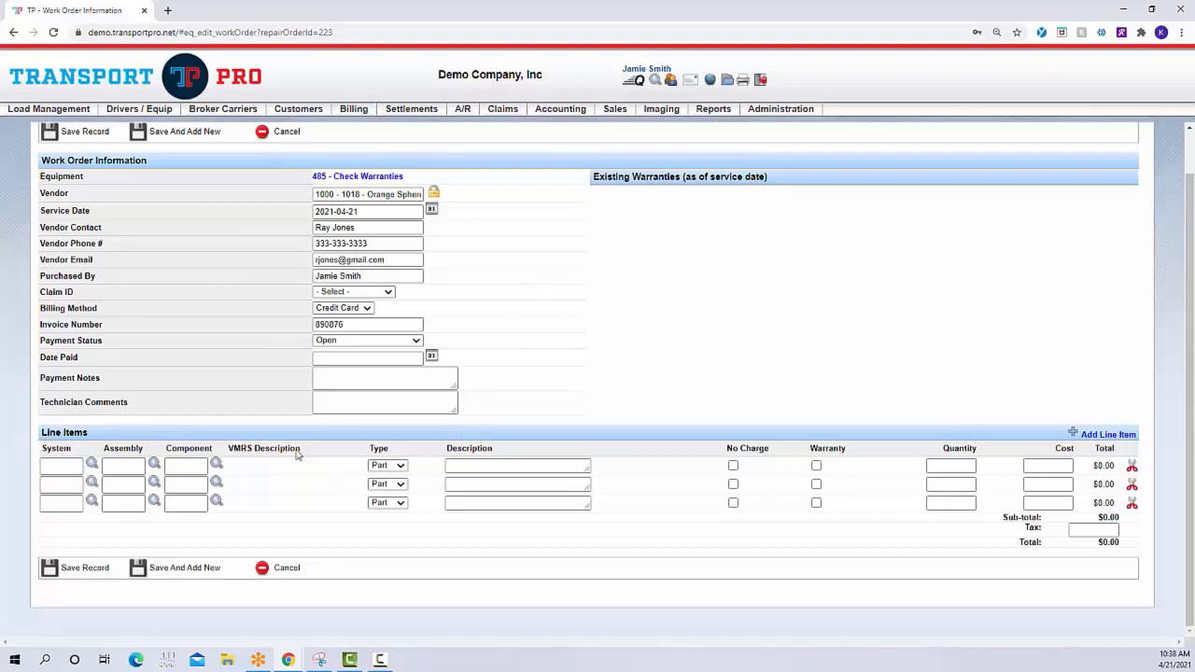
# Enter system 001, assembly 001 and component 001 on the first line item and check the existing warranties
pyautogui.click(70, 502)
pyautogui.click(77, 466)
pyautogui.write('001')
pyautogui.press('Tab')
pyautogui.write('0')
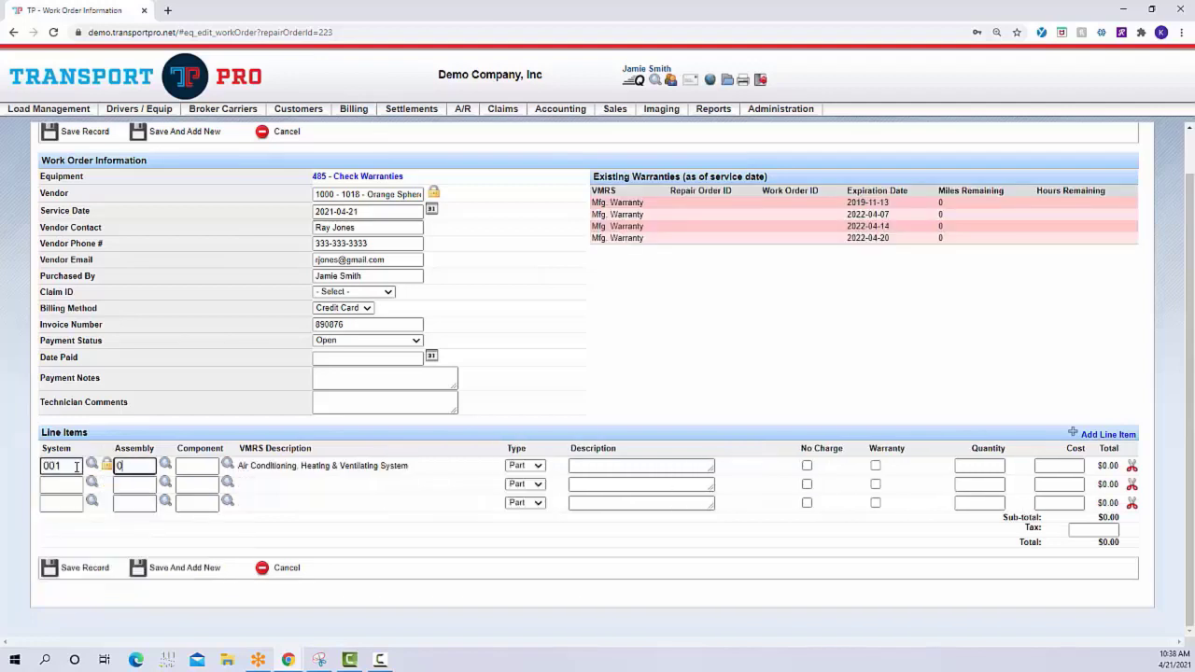
pyautogui.write('01')
pyautogui.press('Tab')
pyautogui.write('00')
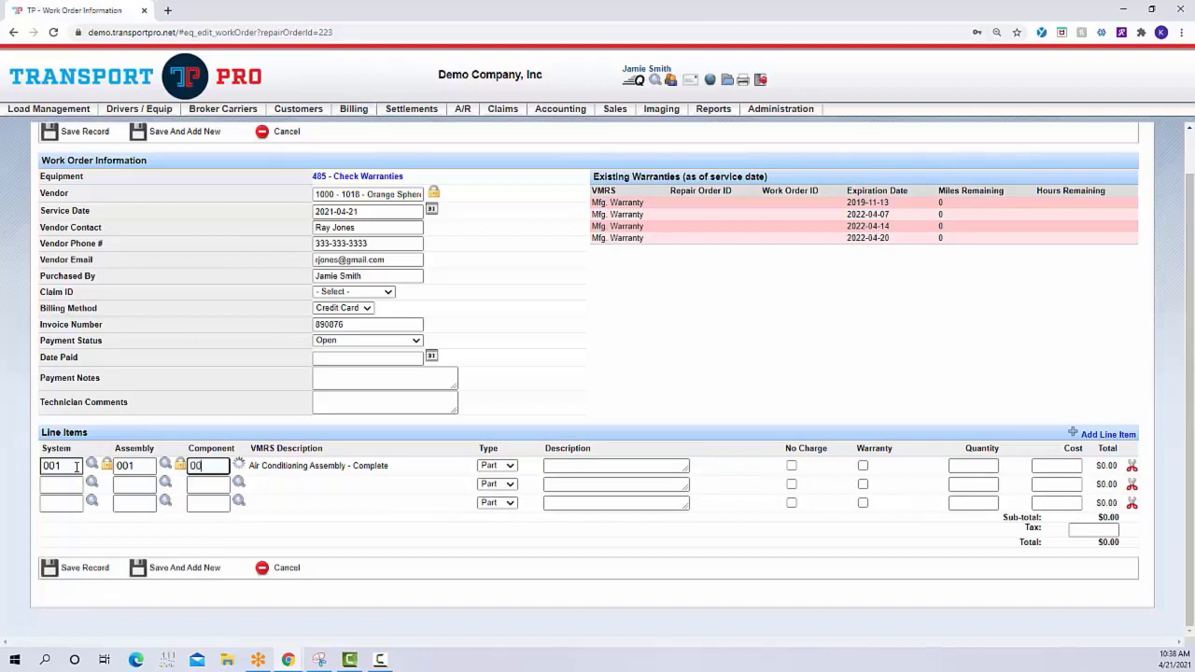
pyautogui.write('1')
pyautogui.press('Tab')
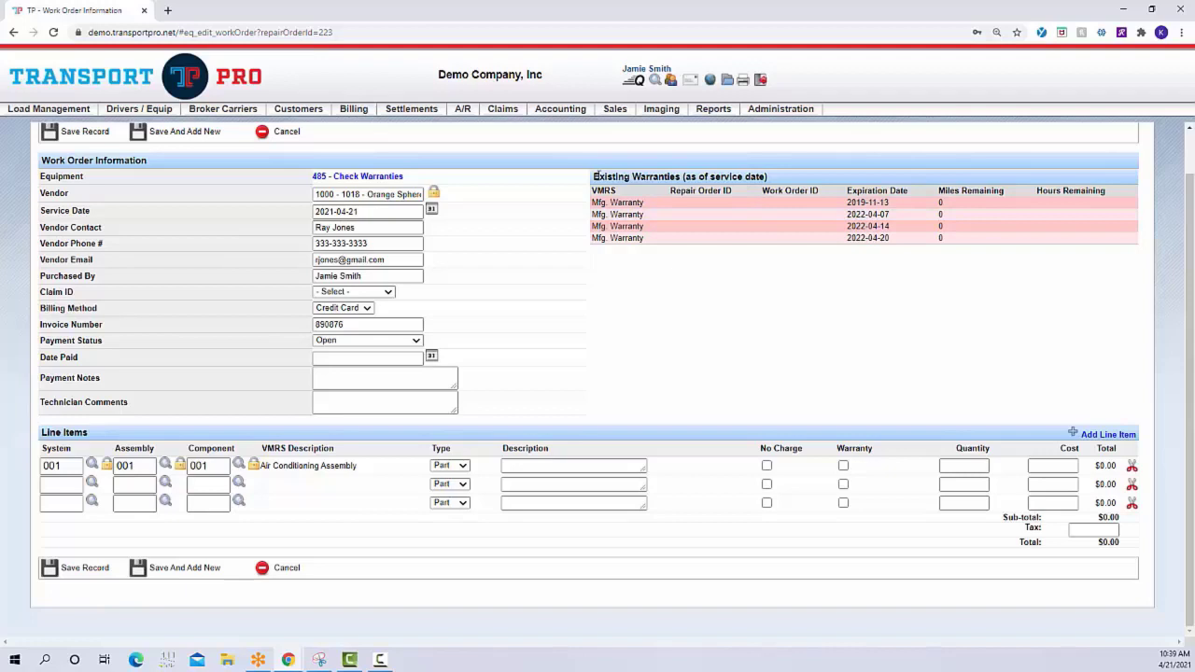
pyautogui.moveTo(595, 176); pyautogui.dragTo(808, 179)
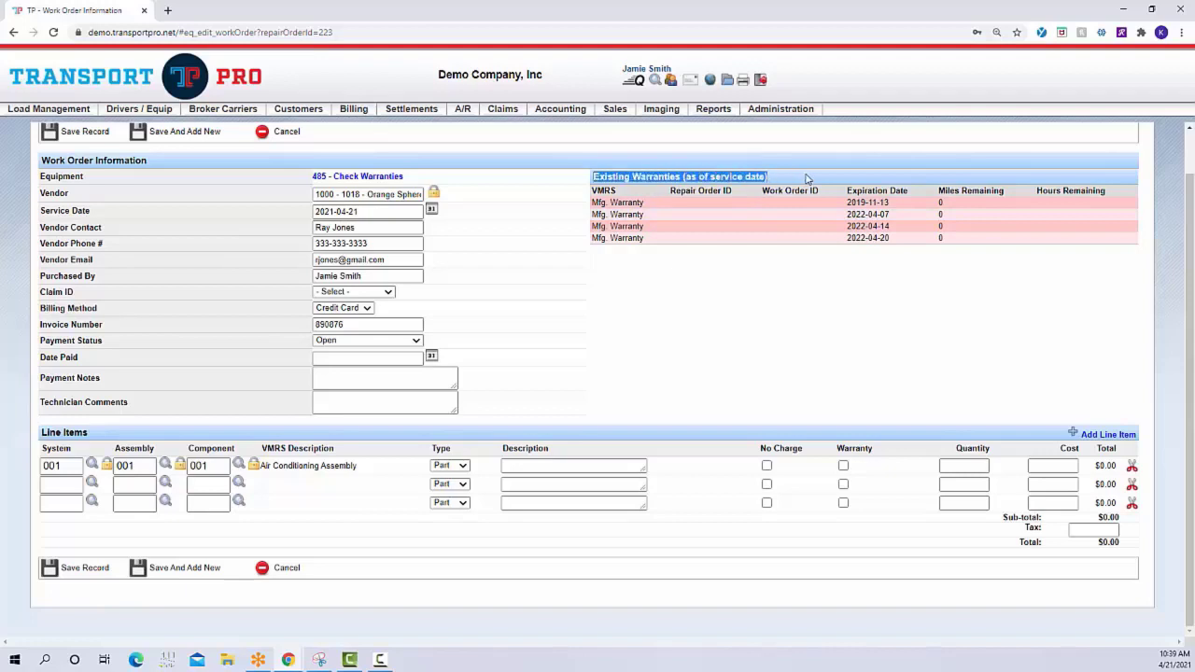
pyautogui.click(784, 303)
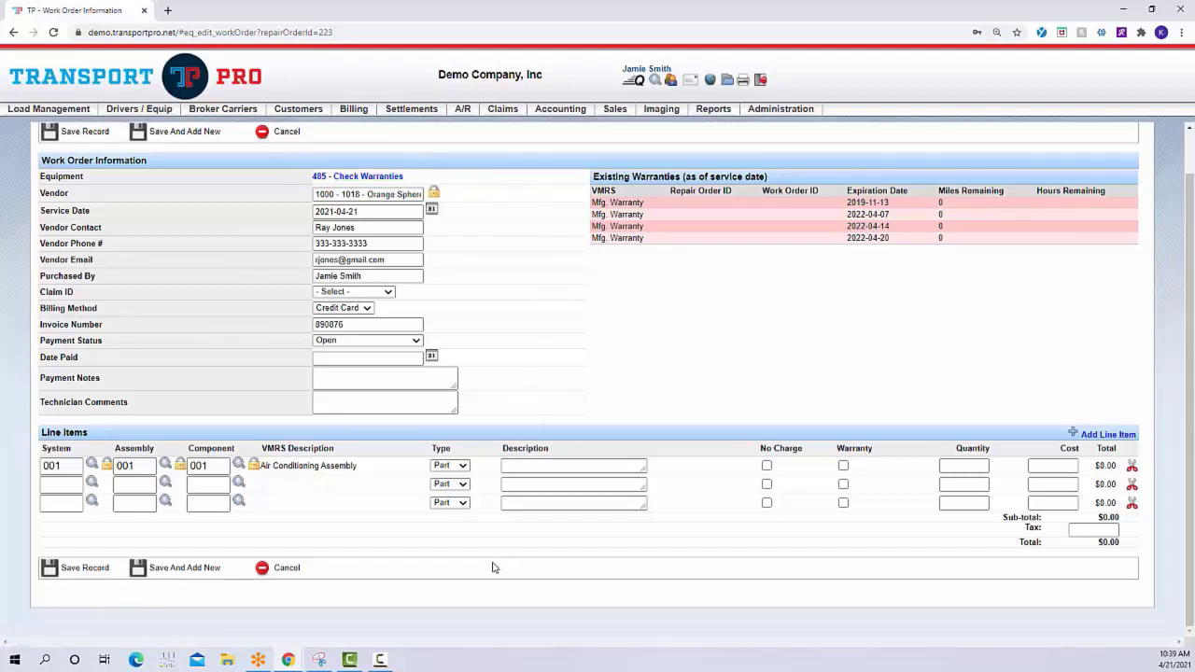
# Set the air conditioning line item's type to Labor with quantity 1 and cost 500, leaving its description blank
pyautogui.click(462, 467)
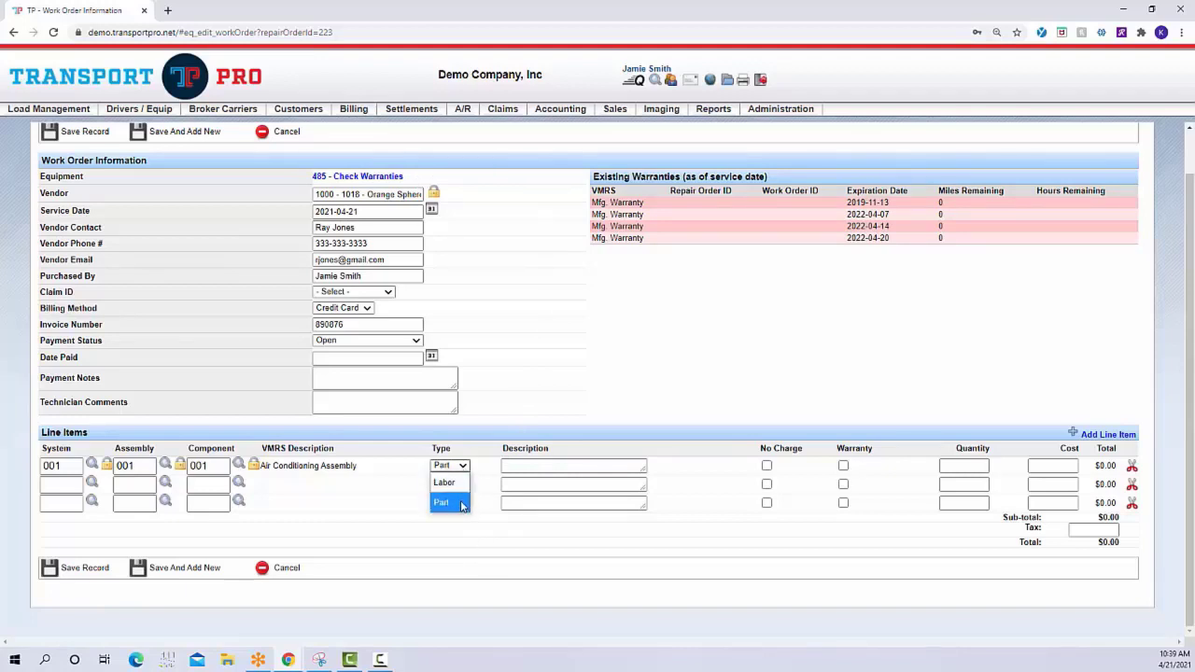
pyautogui.click(458, 482)
pyautogui.click(462, 484)
pyautogui.click(464, 492)
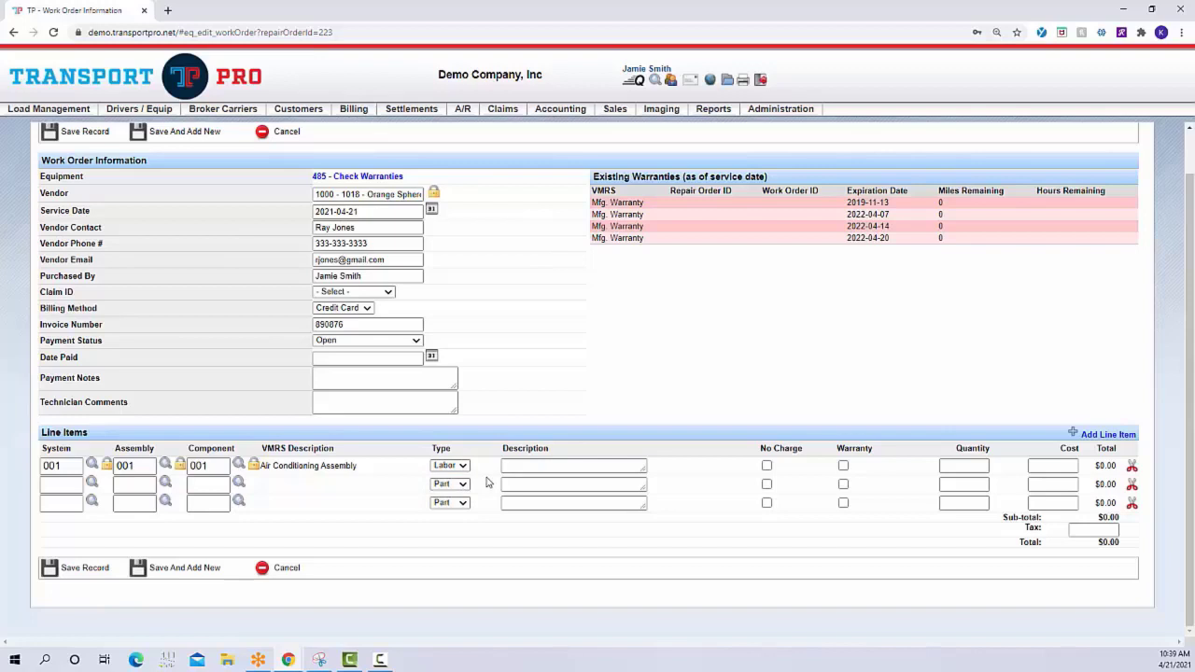
pyautogui.click(521, 466)
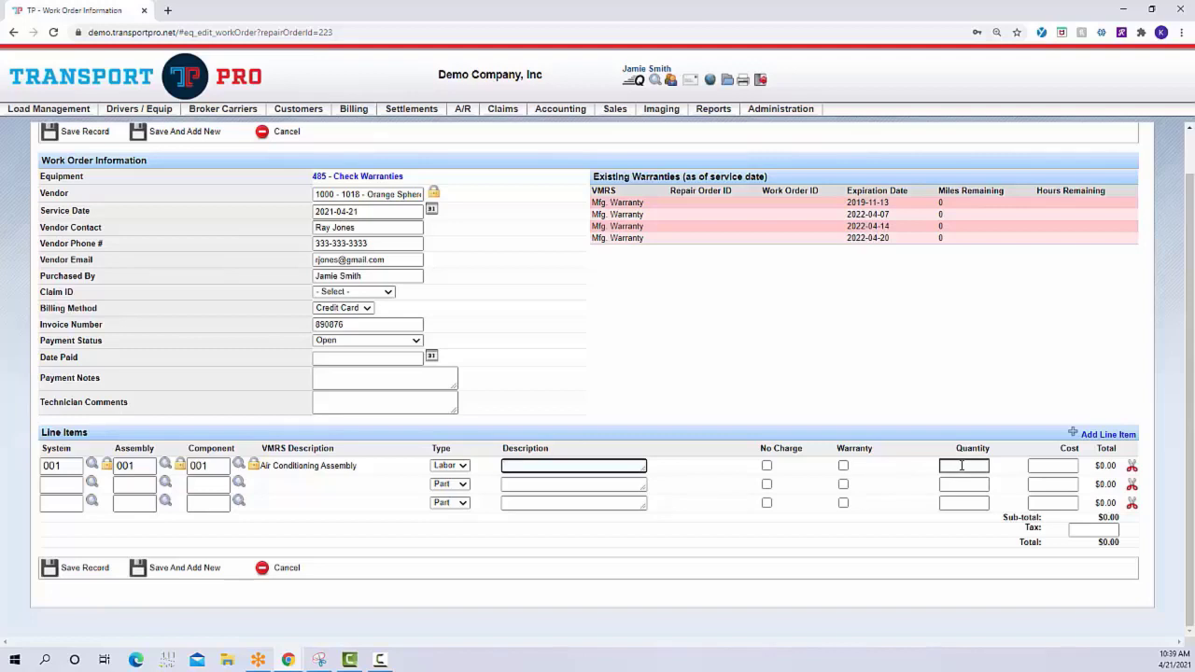
pyautogui.click(1061, 465)
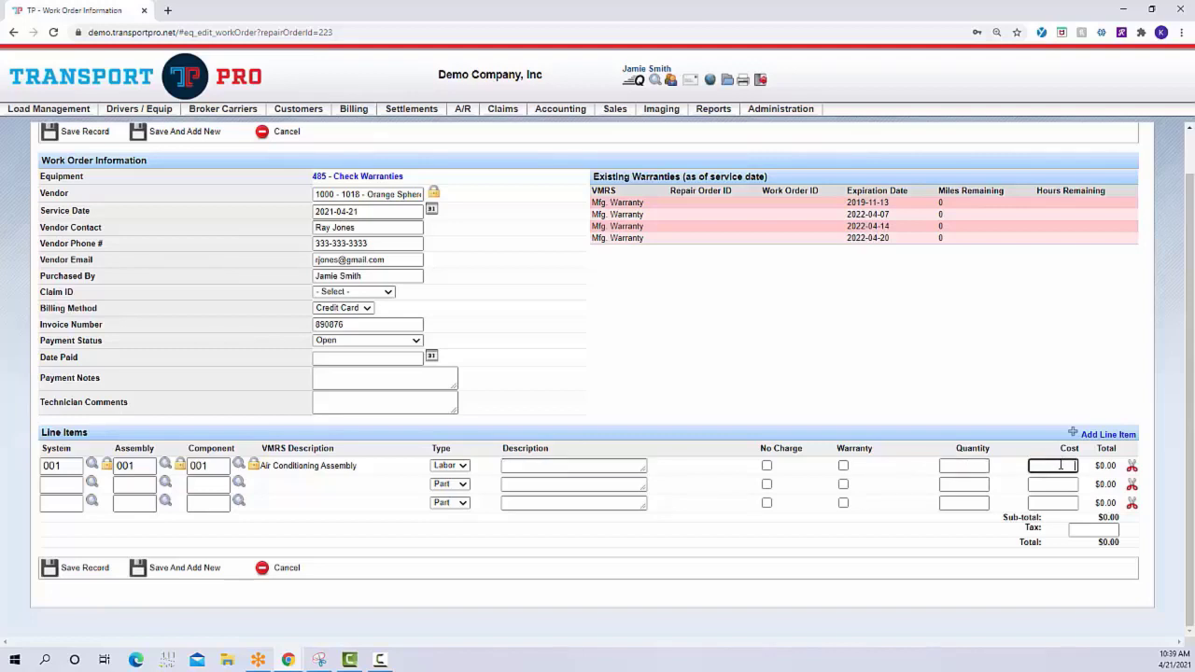
pyautogui.hotkey('shift', 'Tab')
pyautogui.write('1')
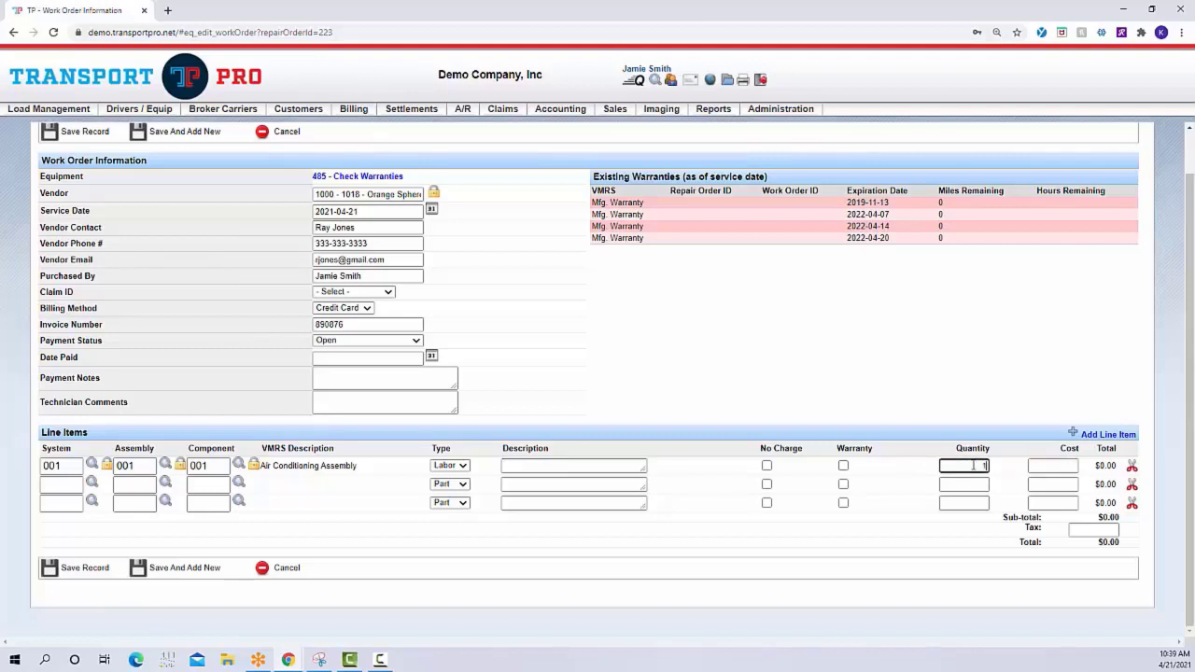
pyautogui.press('Tab')
pyautogui.write('500')
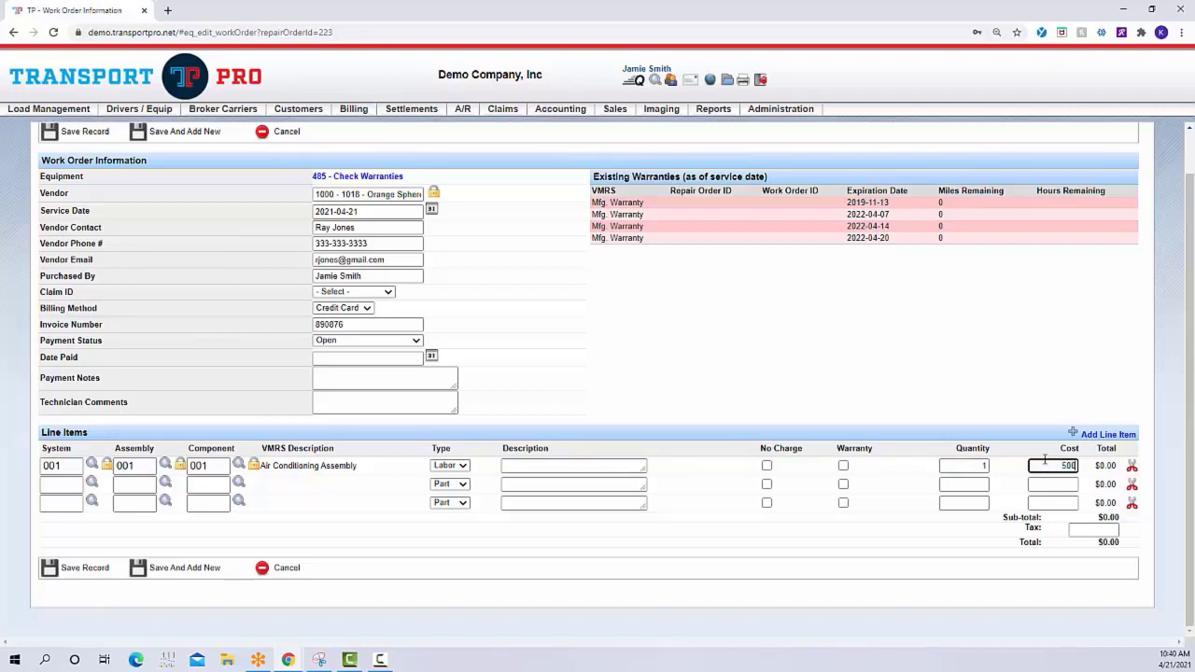
# Set the work order's tax to 20 and save the record
pyautogui.click(1085, 529)
pyautogui.write('2')
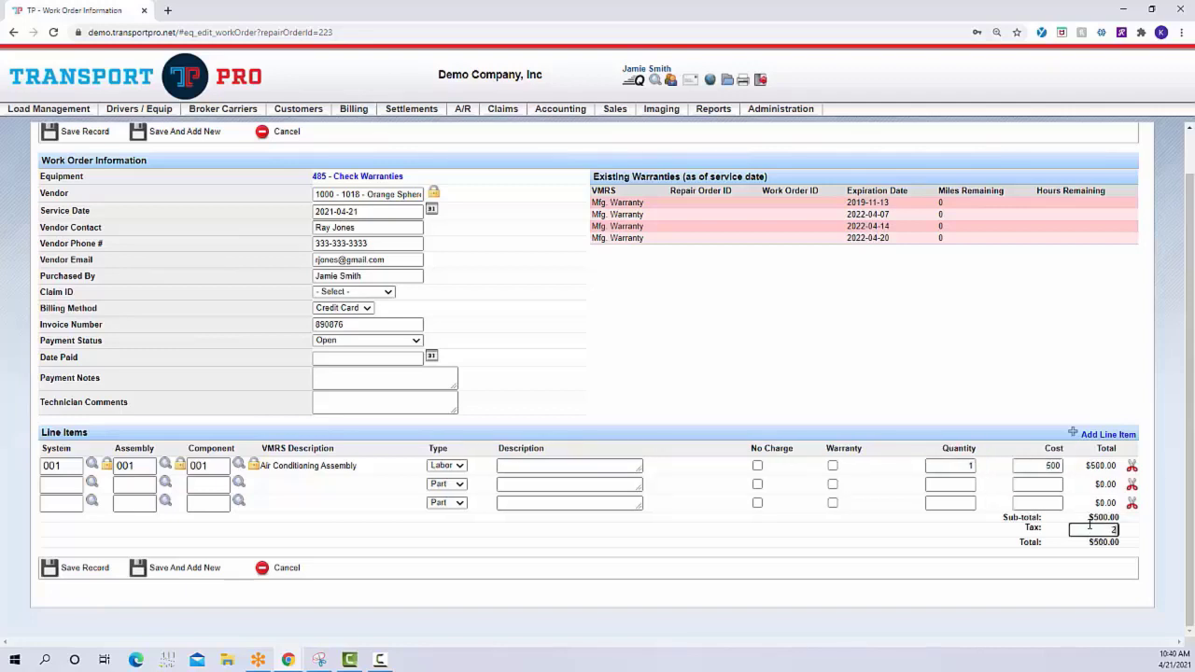
pyautogui.write('0')
pyautogui.click(974, 541)
pyautogui.click(86, 568)
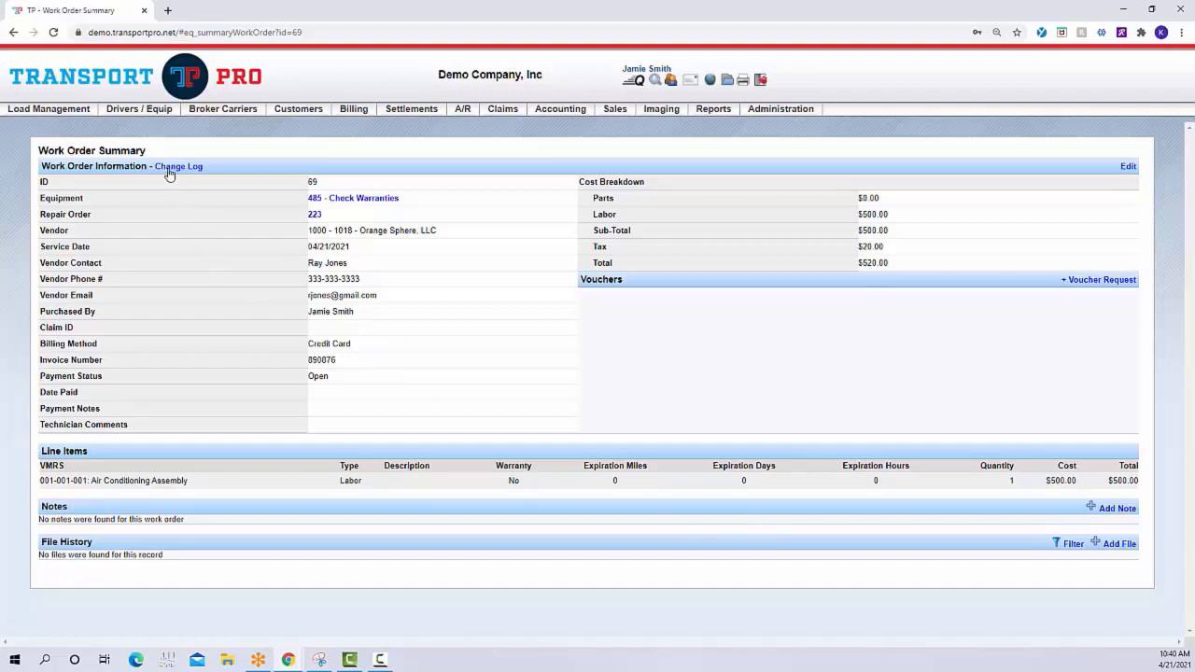
# Search all repair orders without filters and look through the listed results
pyautogui.moveTo(150, 112)
pyautogui.moveTo(146, 142)
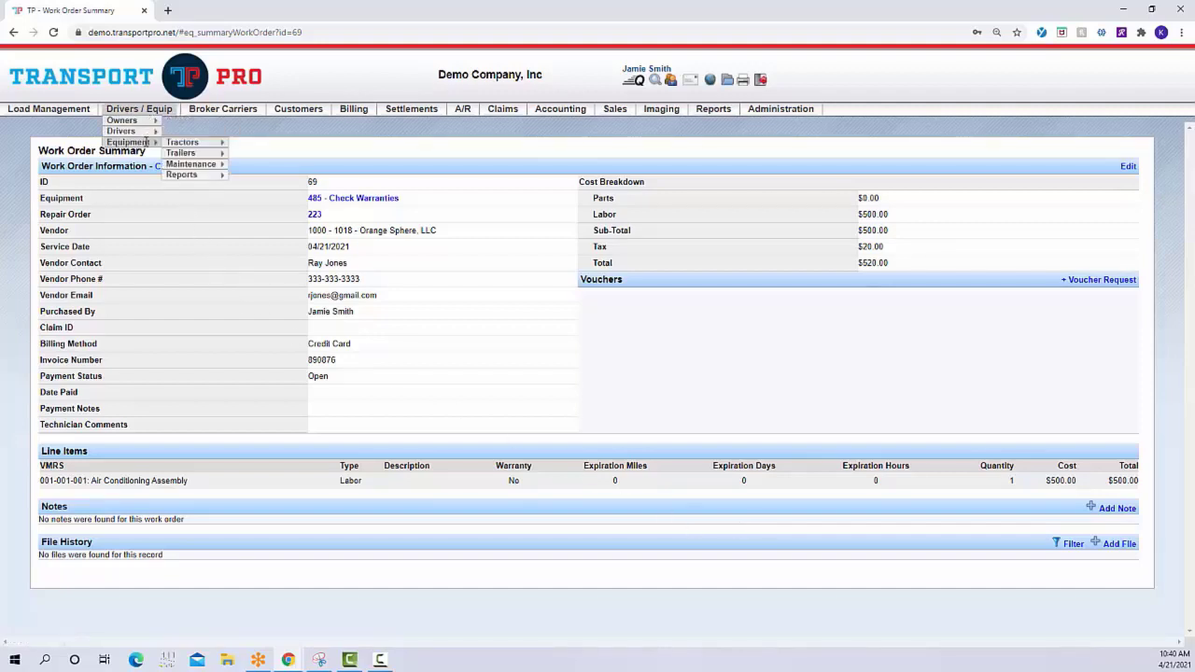
pyautogui.moveTo(195, 164)
pyautogui.moveTo(294, 185)
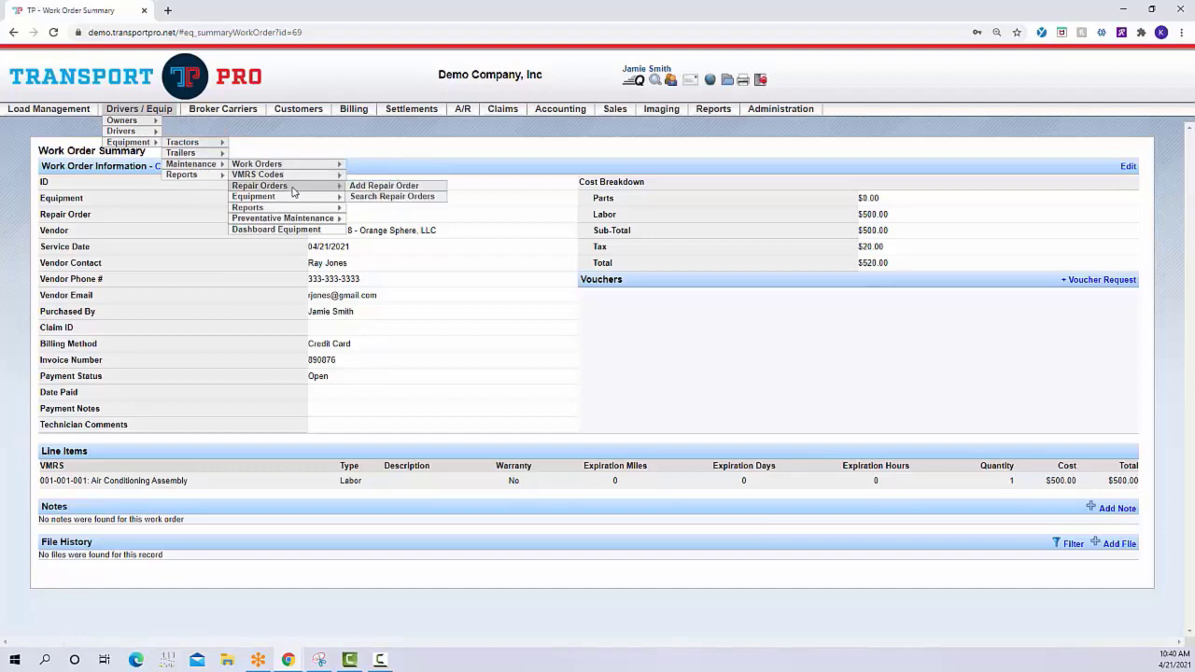
pyautogui.click(396, 199)
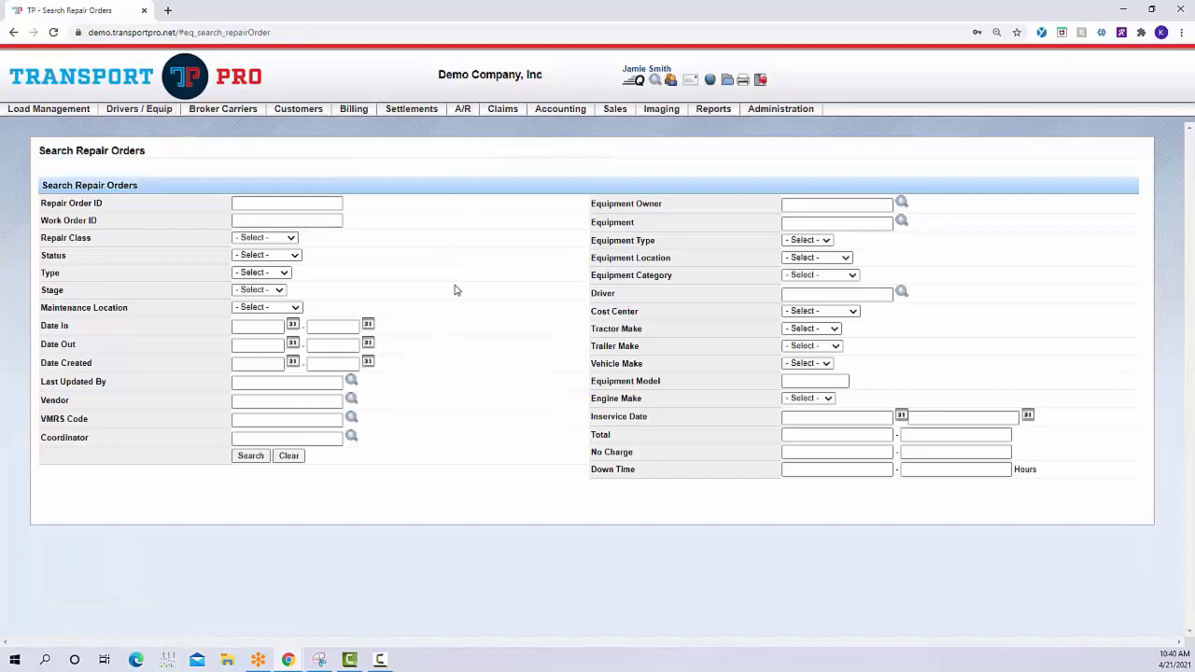
pyautogui.click(258, 460)
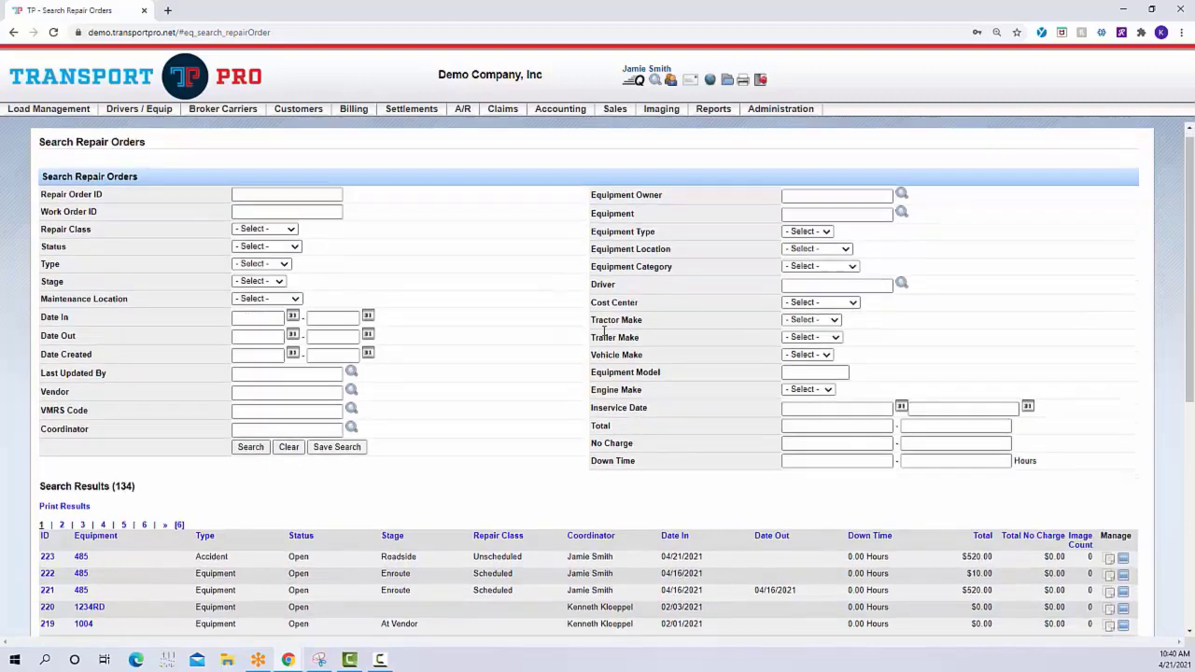
pyautogui.scroll(-3, 604, 332)
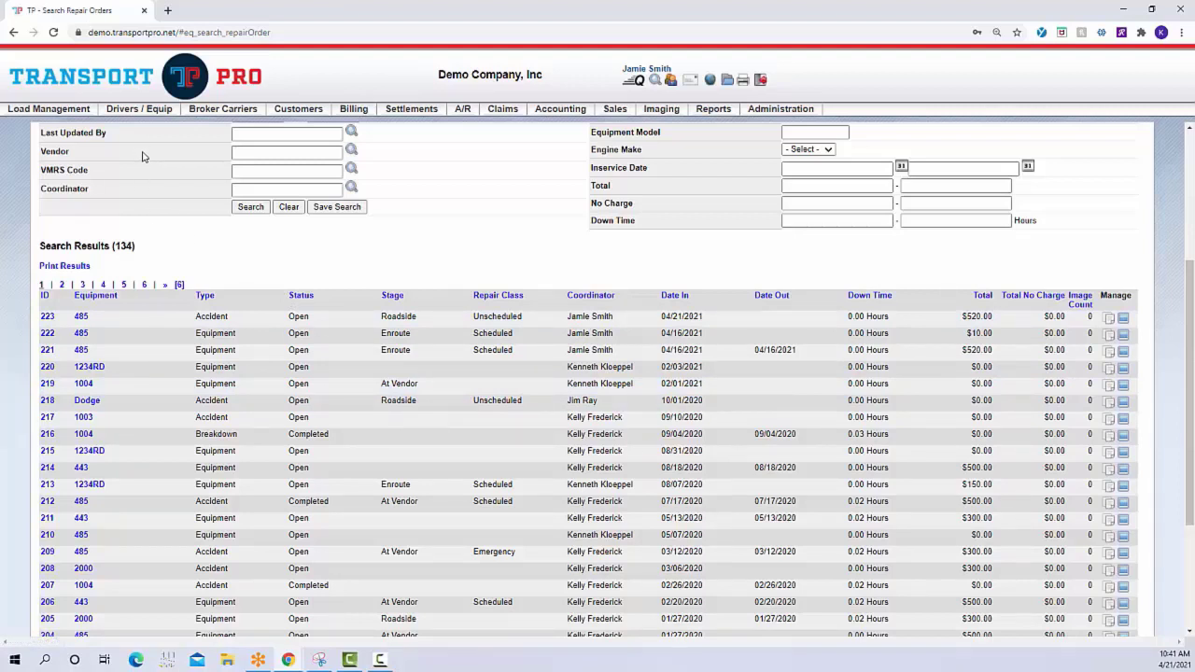
# Search all work orders in the Detail format without filters and look through the results
pyautogui.moveTo(159, 142)
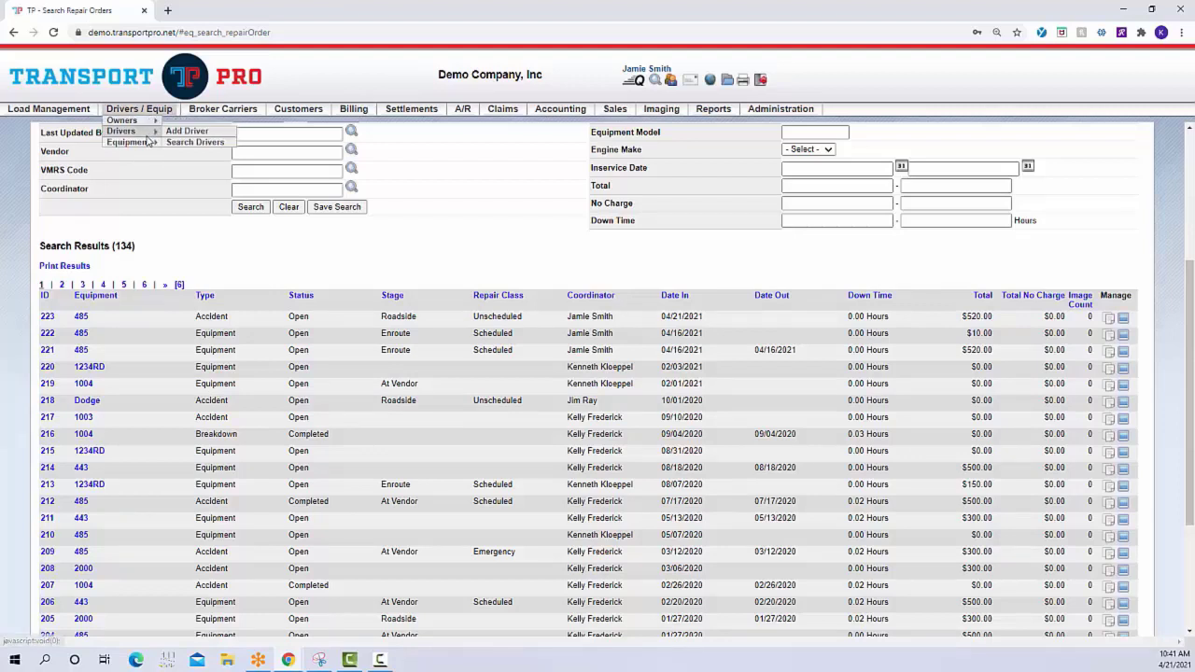
pyautogui.moveTo(200, 165)
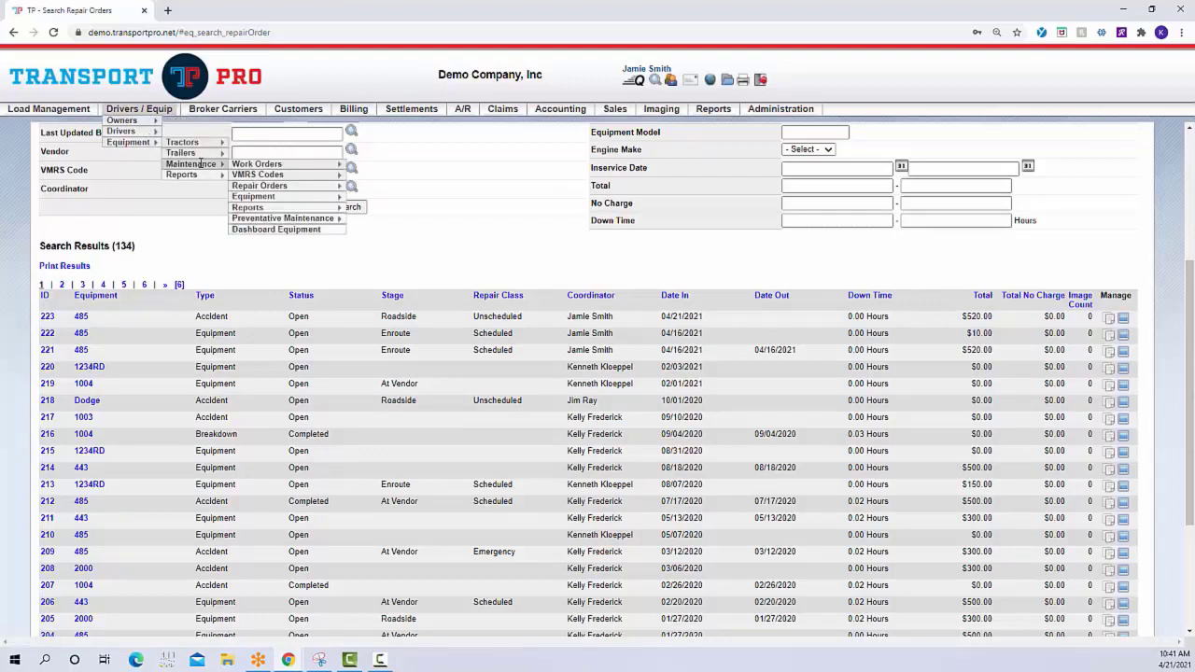
pyautogui.moveTo(264, 164)
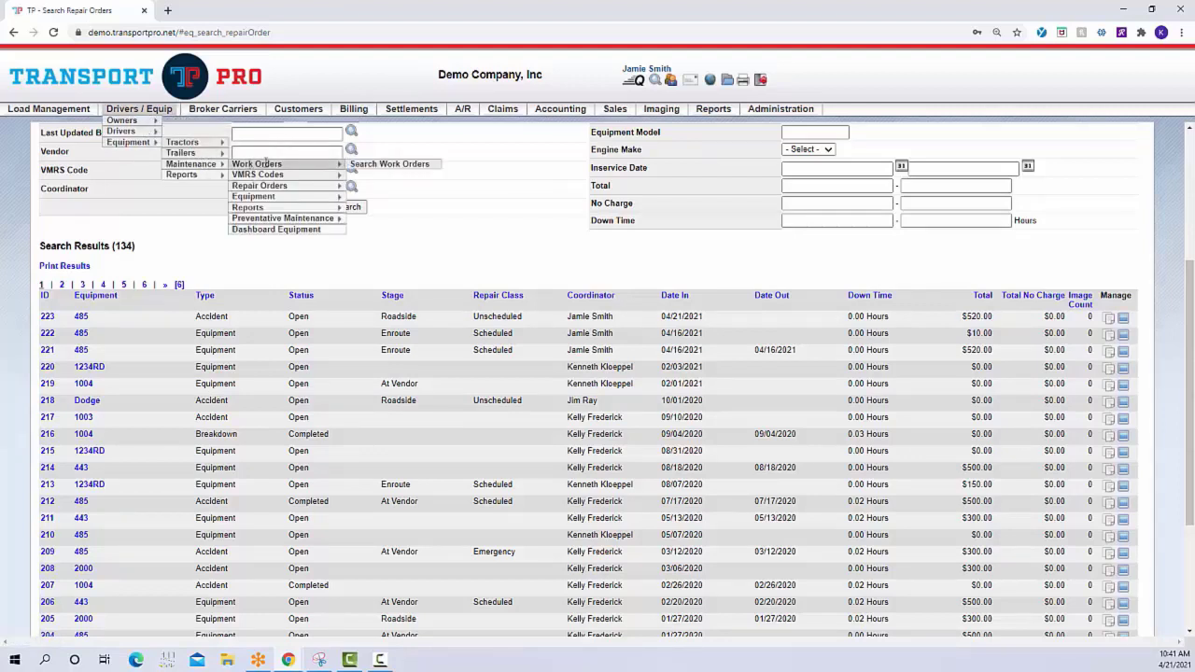
pyautogui.click(421, 167)
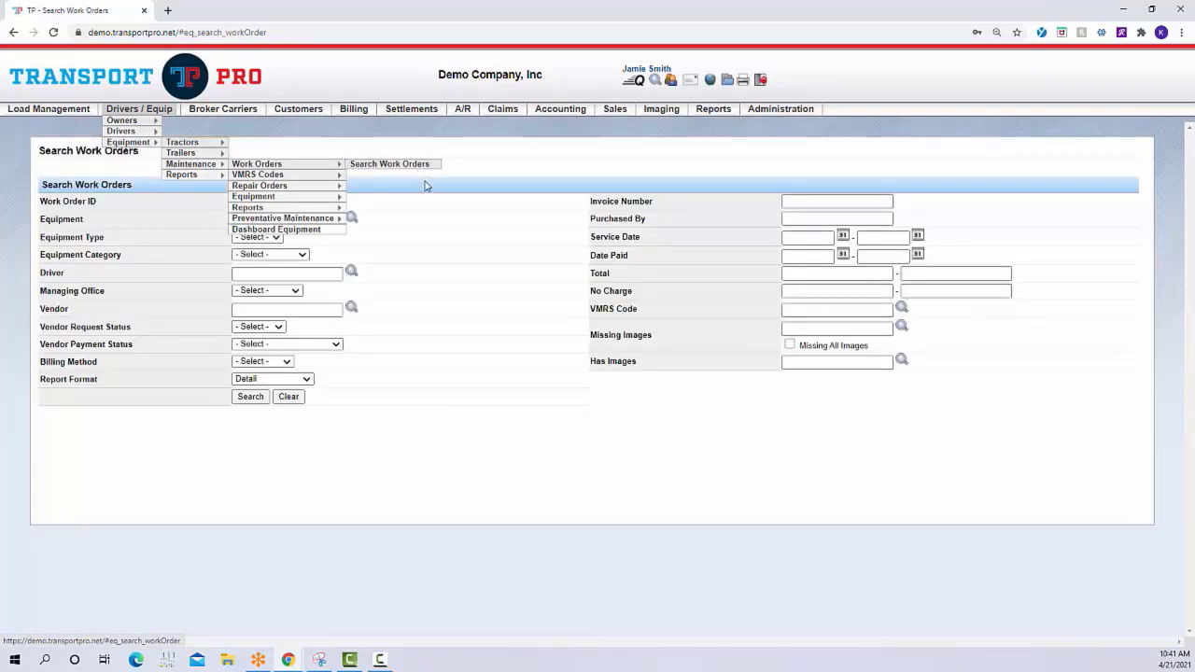
pyautogui.click(258, 402)
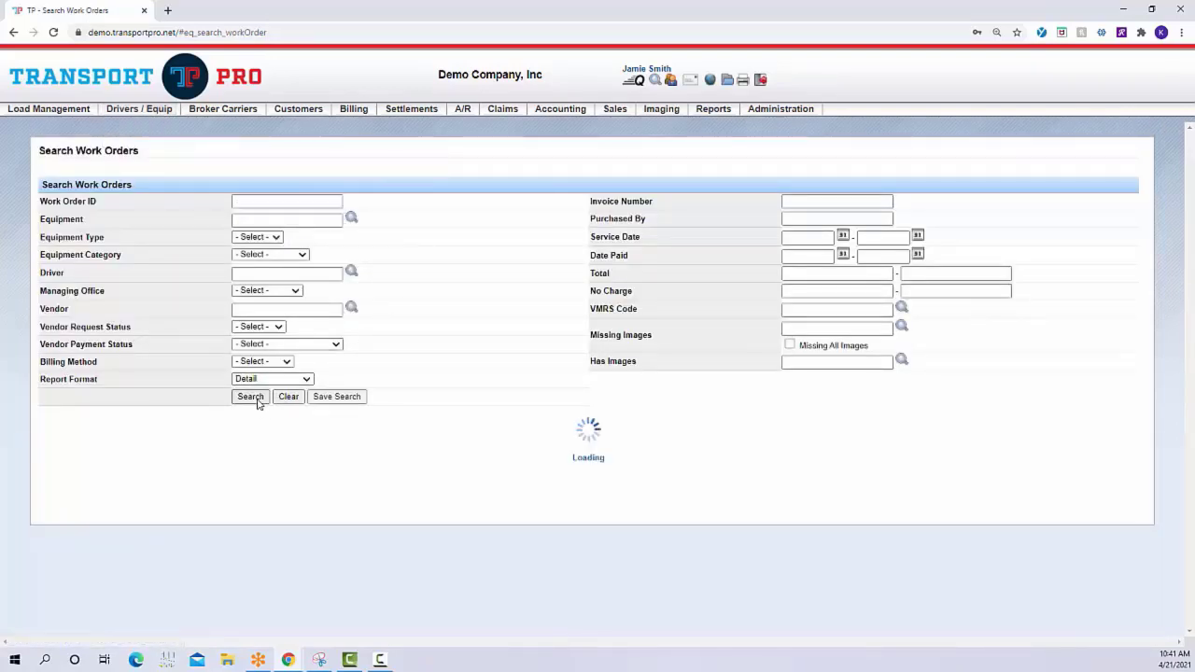
pyautogui.scroll(-1, 528, 308)
pyautogui.scroll(-2, 528, 307)
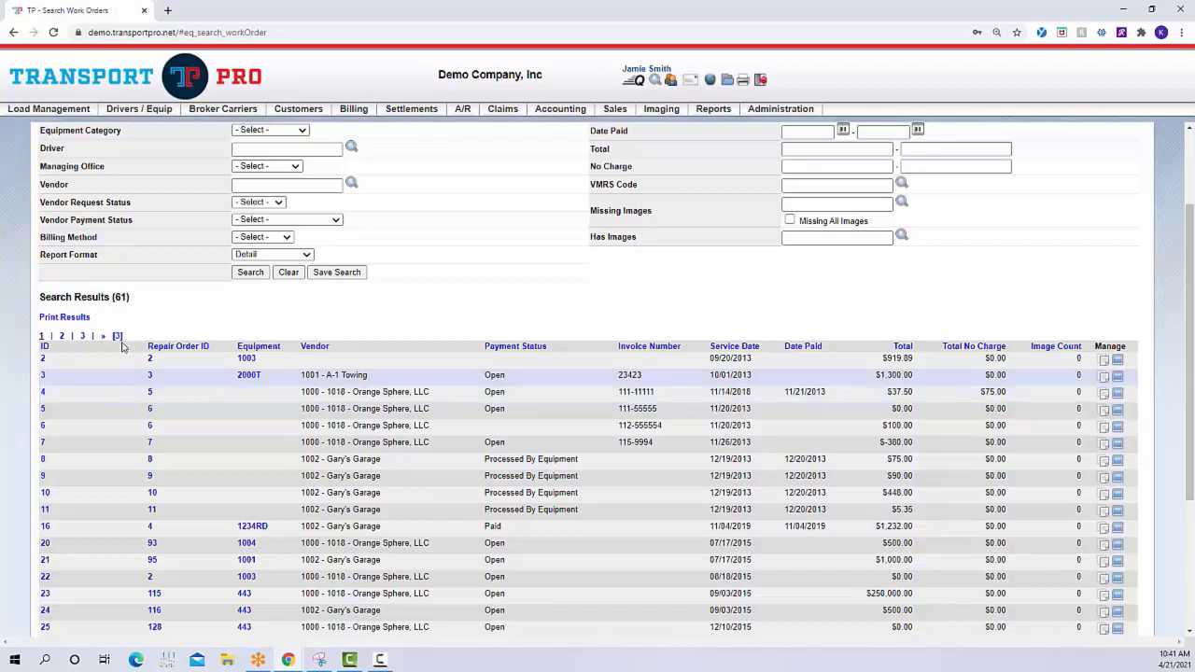
# Run the repair order report by System Code without filters and review its repair class and VMRS breakdowns
pyautogui.moveTo(148, 115)
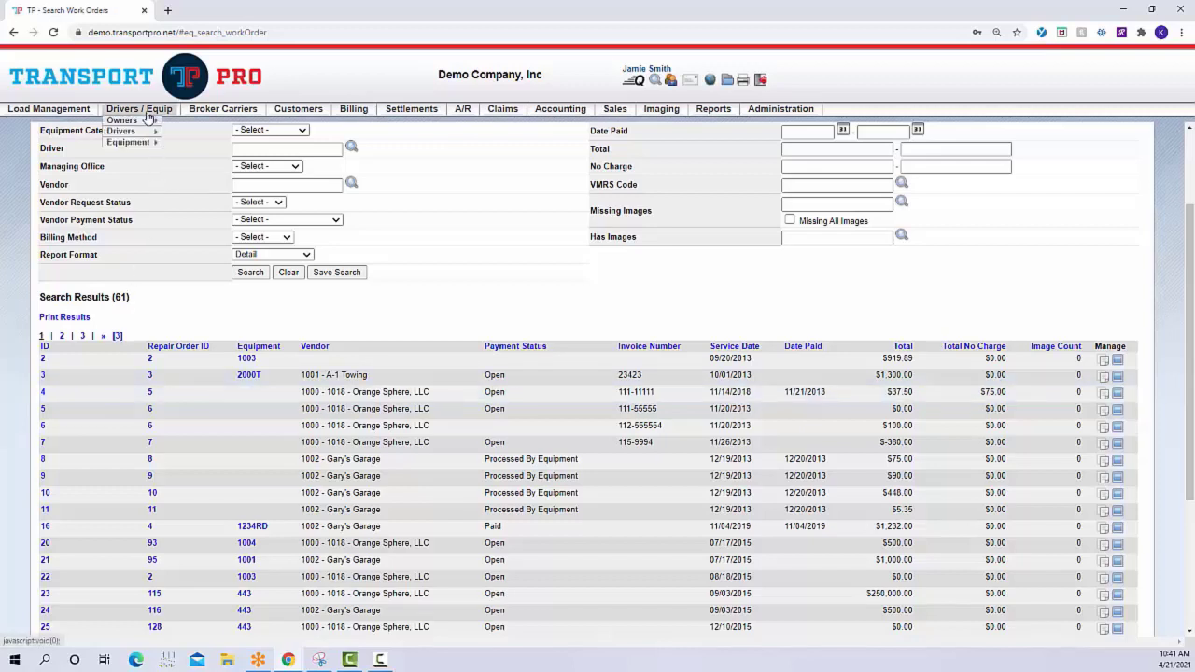
pyautogui.moveTo(145, 142)
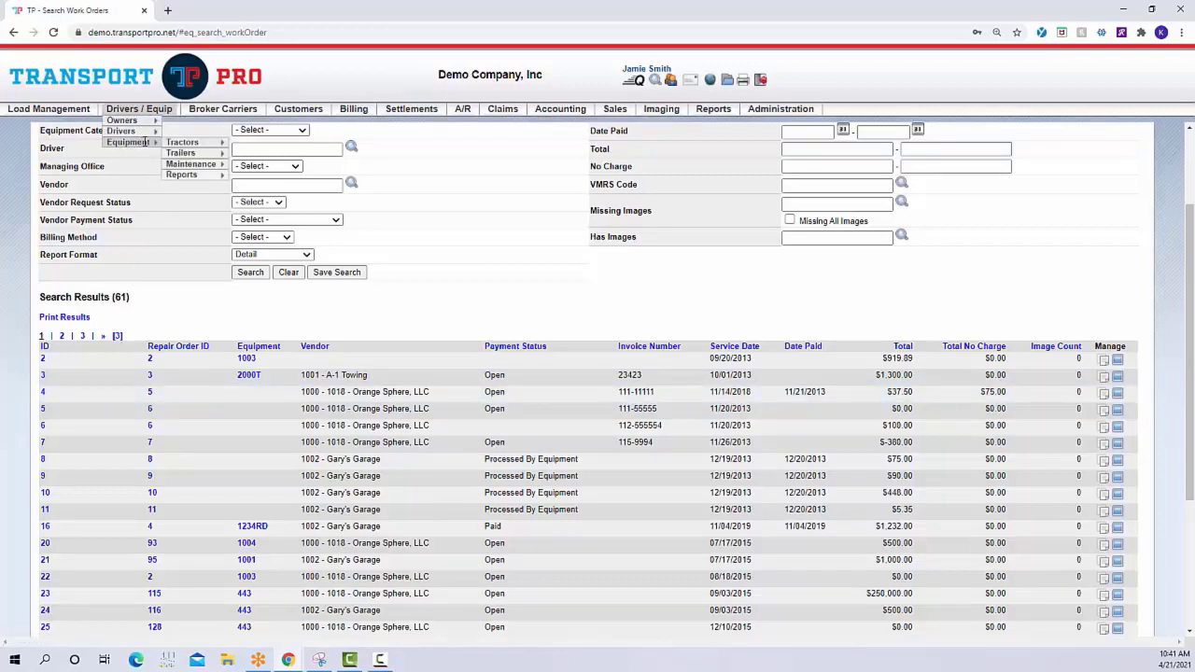
pyautogui.moveTo(189, 165)
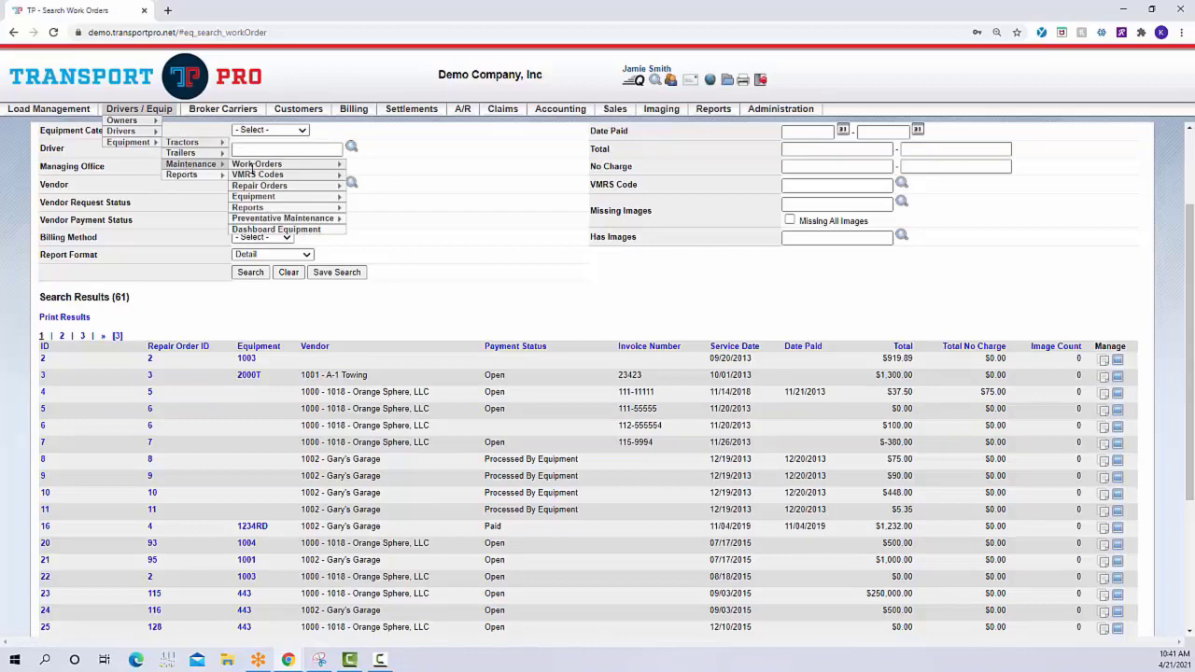
pyautogui.moveTo(248, 207)
pyautogui.click(387, 208)
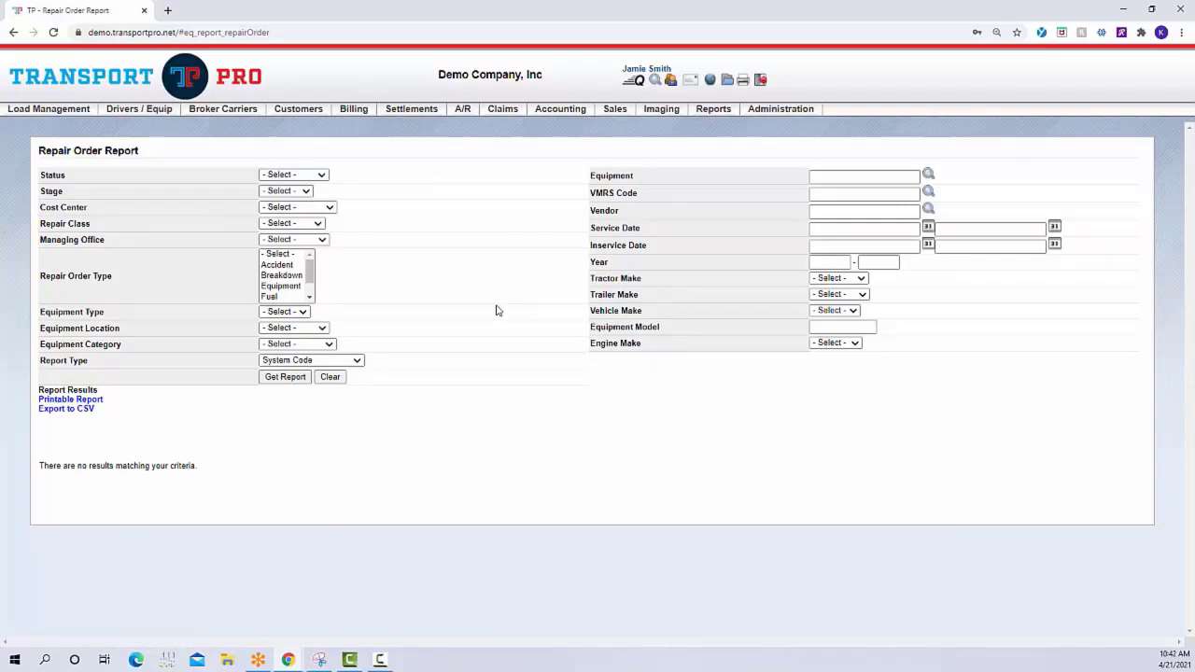
pyautogui.click(266, 380)
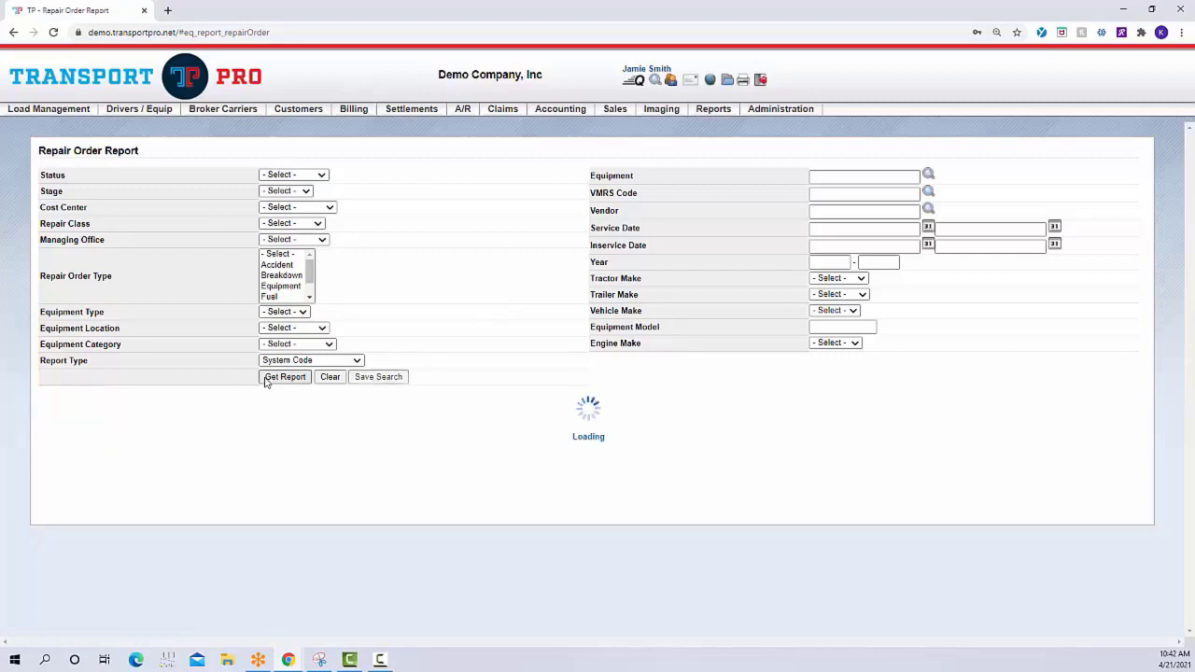
pyautogui.scroll(-2, 547, 283)
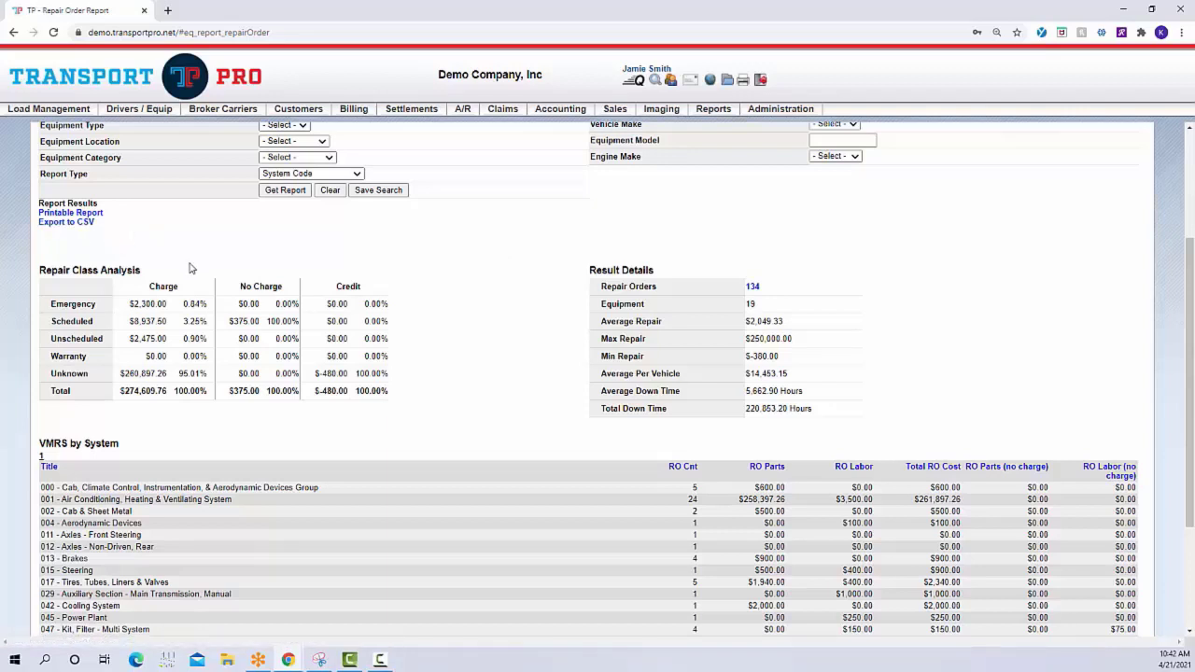
pyautogui.moveTo(136, 142)
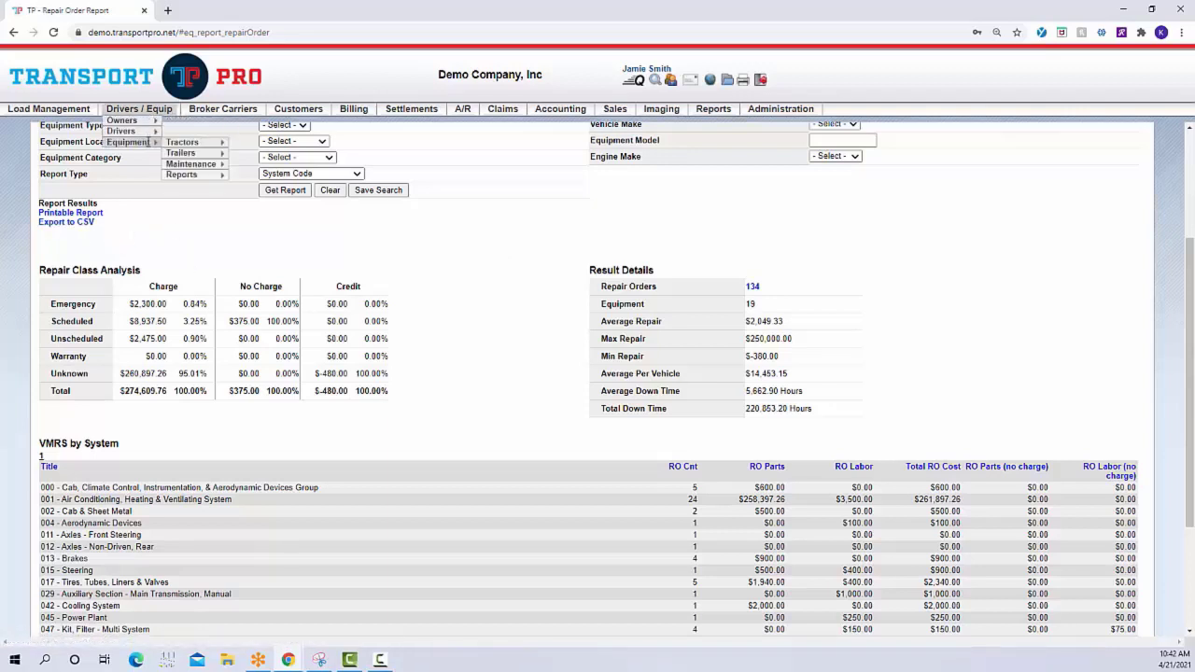
# Open the maintenance Equipment Dashboard and display its Open Repair Orders report
pyautogui.moveTo(192, 174)
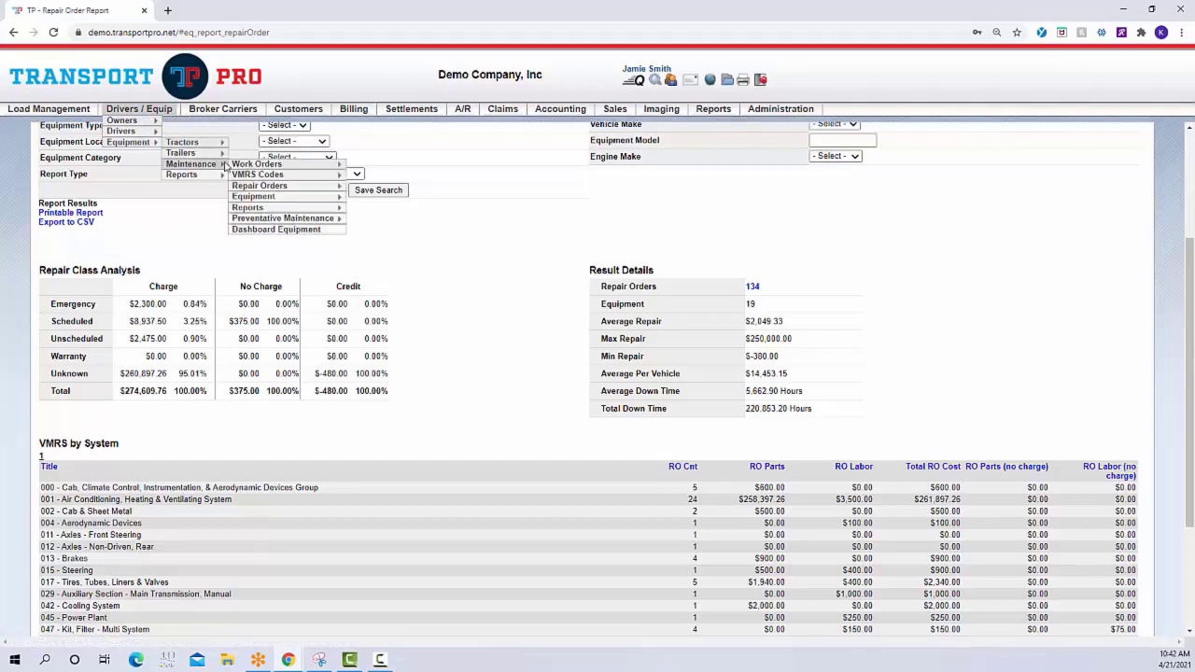
pyautogui.click(318, 230)
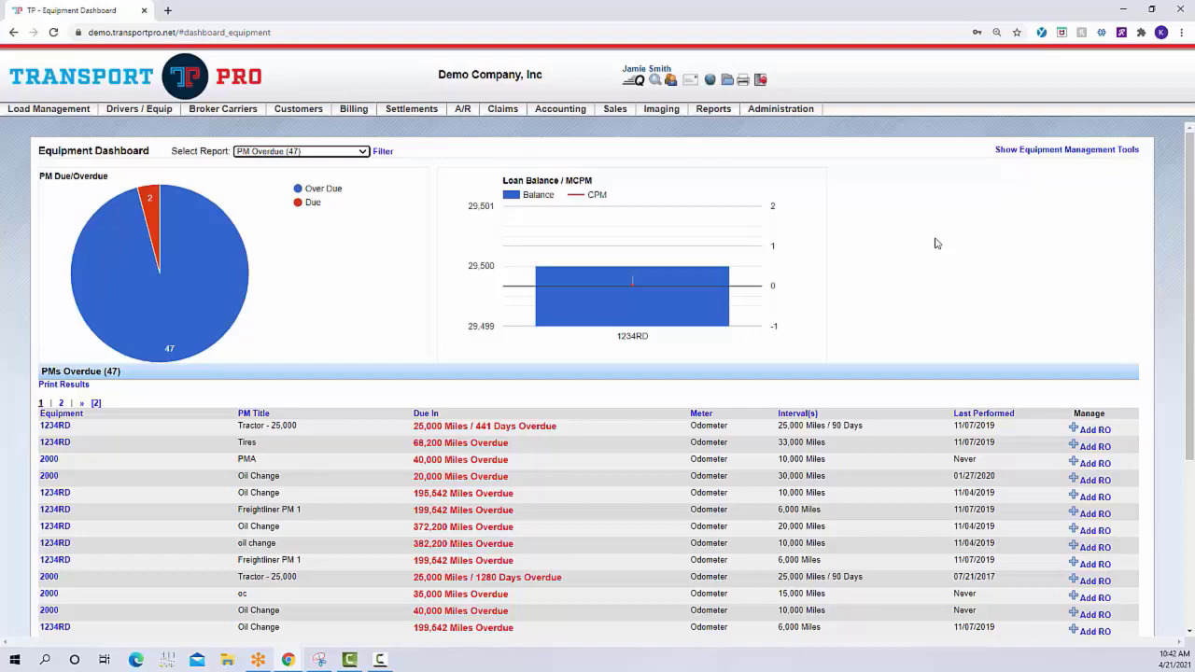
pyautogui.click(362, 154)
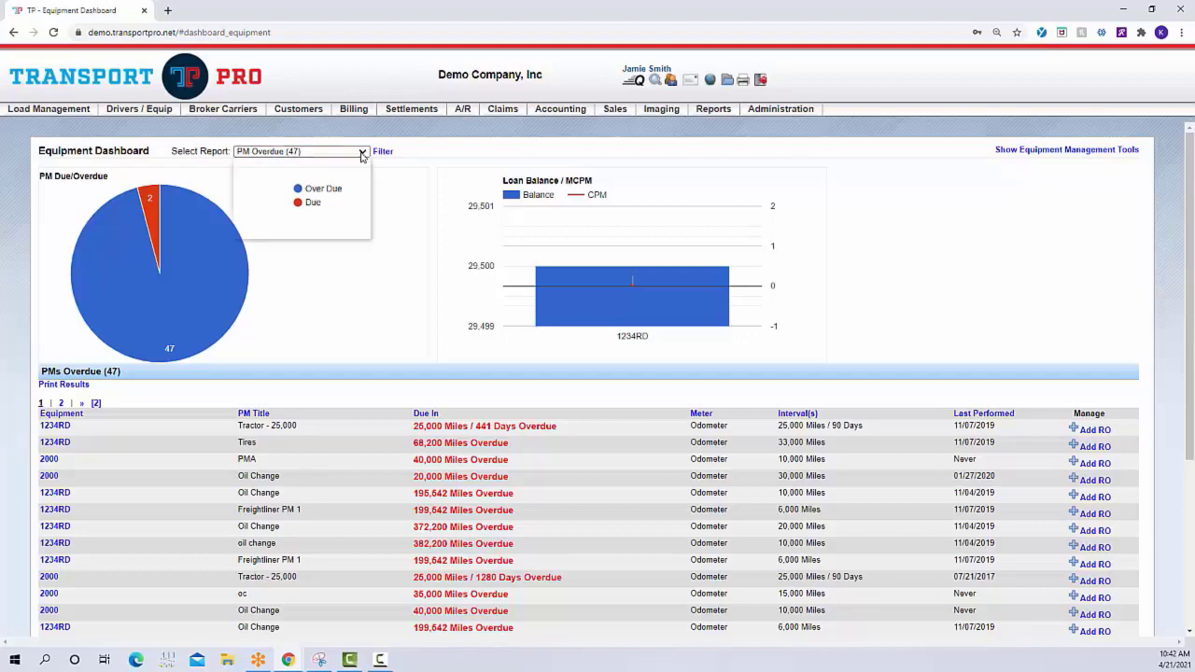
pyautogui.click(350, 170)
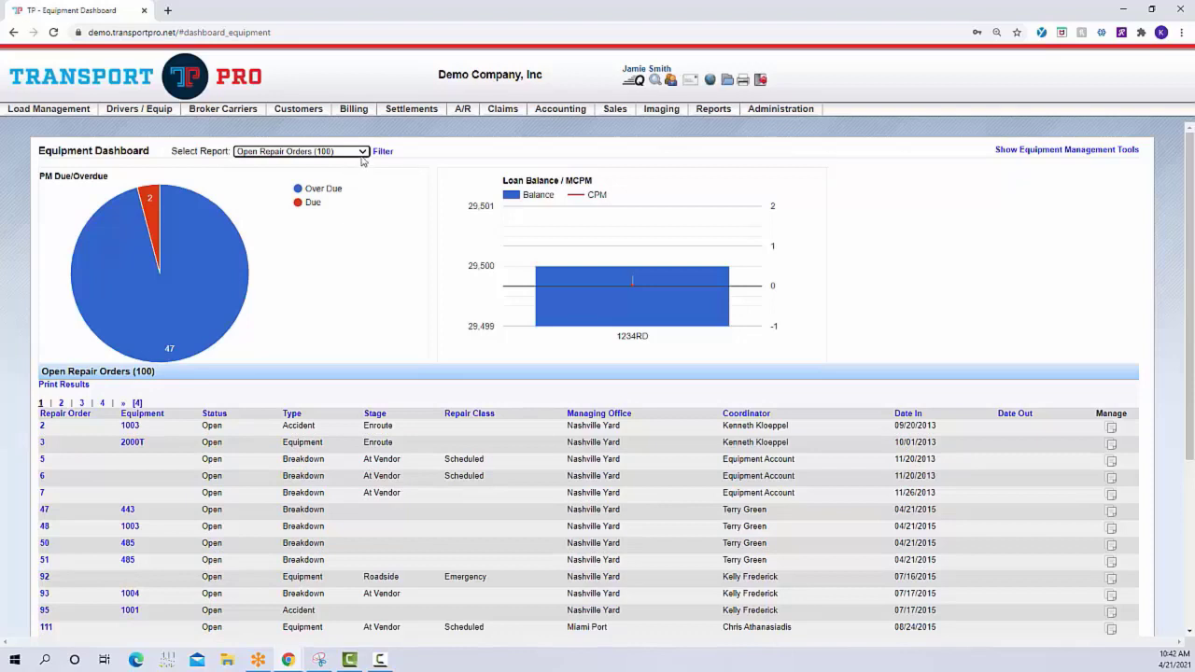
# Switch the Equipment Dashboard to the PM Due report and review the equipment with maintenance coming due
pyautogui.click(362, 157)
pyautogui.click(362, 157)
pyautogui.click(362, 155)
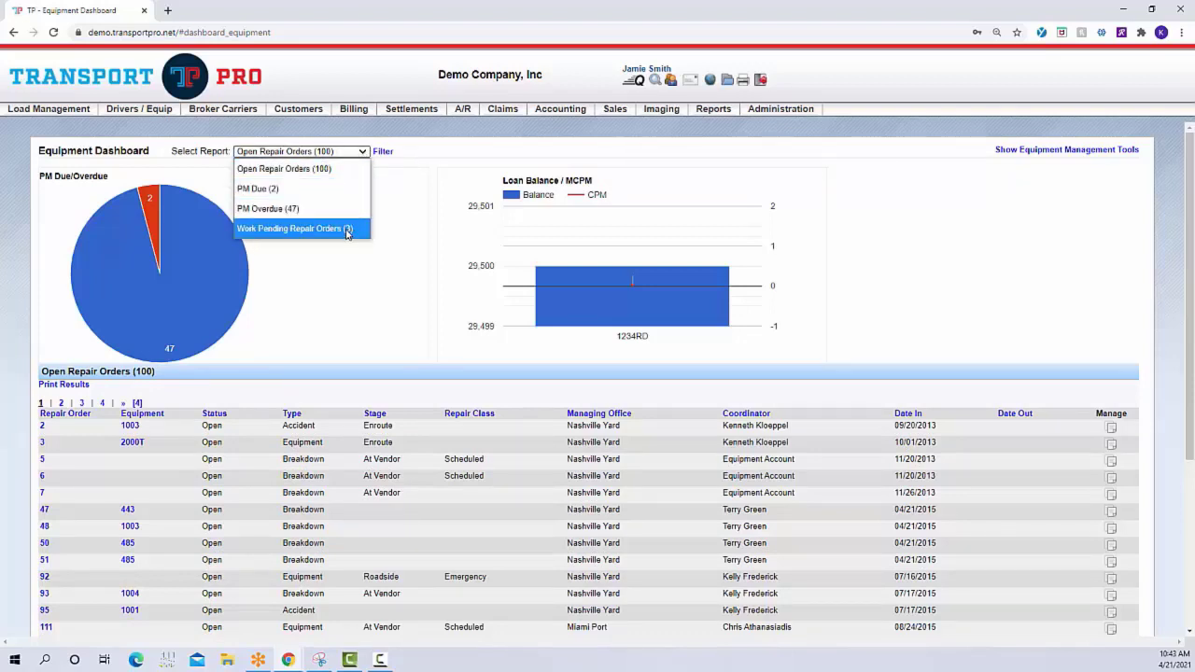
pyautogui.click(353, 190)
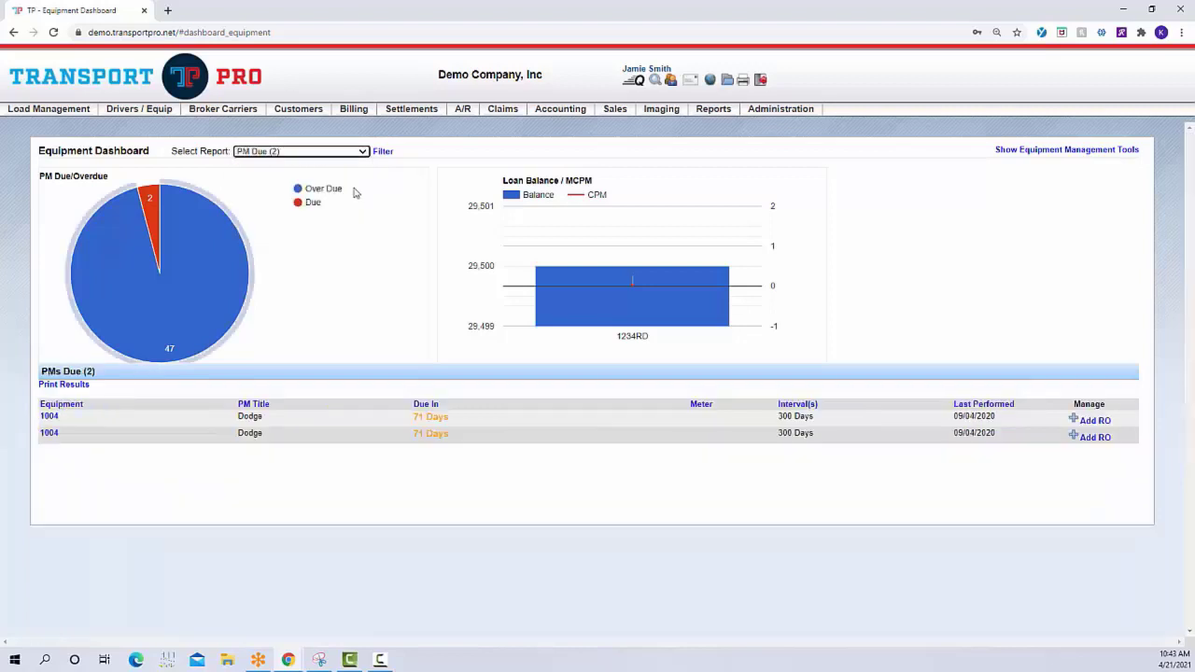
pyautogui.click(914, 210)
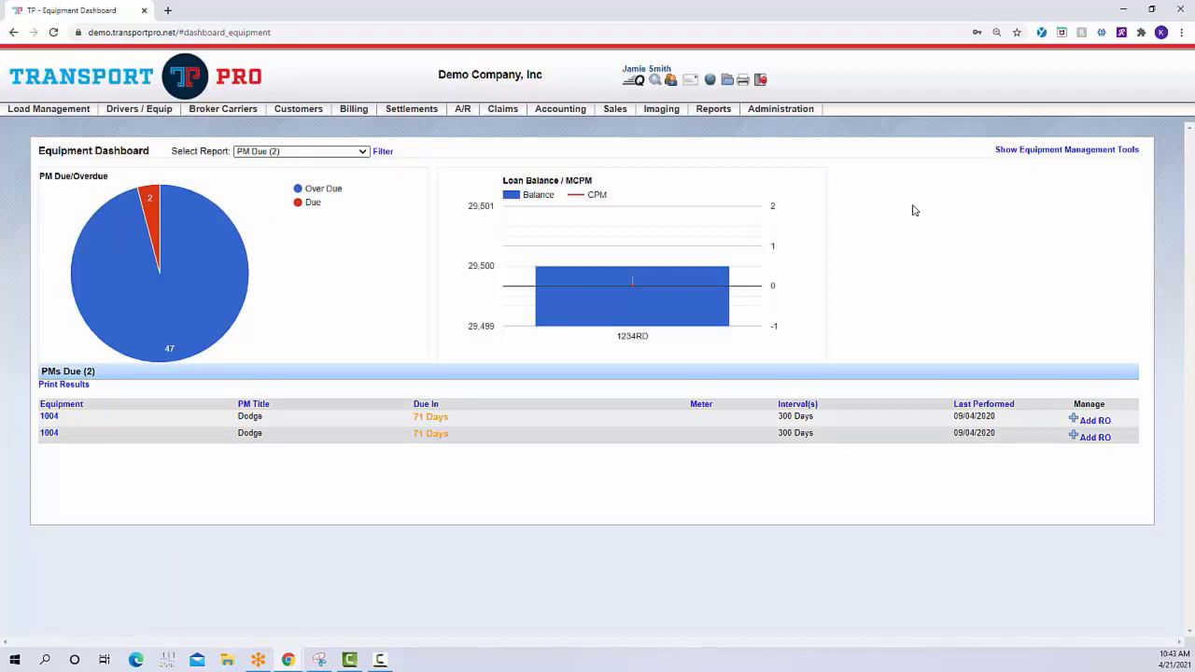